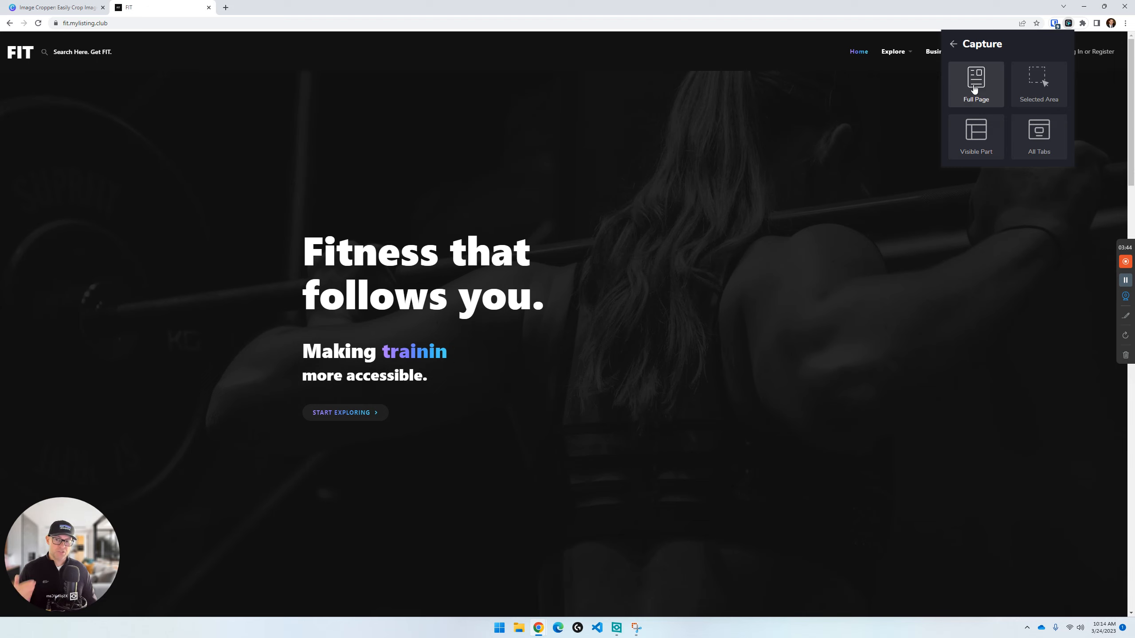
Capture a full-page screenshot of the FIT home page, review it, and return to the site without its welcome popup.
{"action": "left_click", "coordinate": [974, 87]}
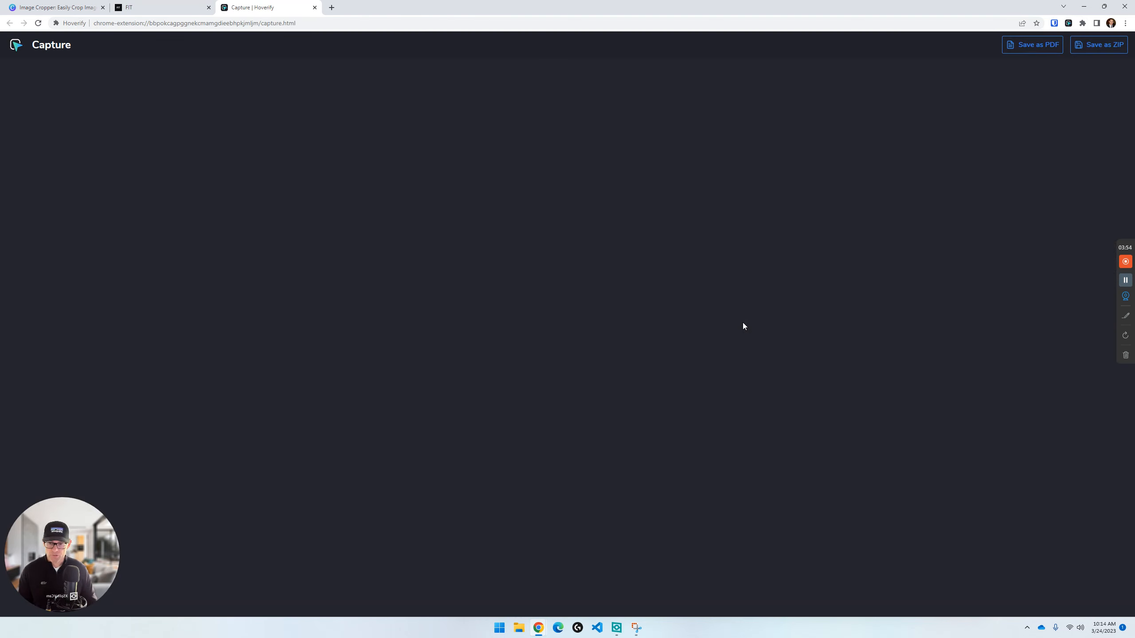
{"action": "scroll", "coordinate": [582, 396], "scroll_direction": "down", "scroll_amount": 7}
{"action": "scroll", "coordinate": [535, 374], "scroll_direction": "up", "scroll_amount": 5}
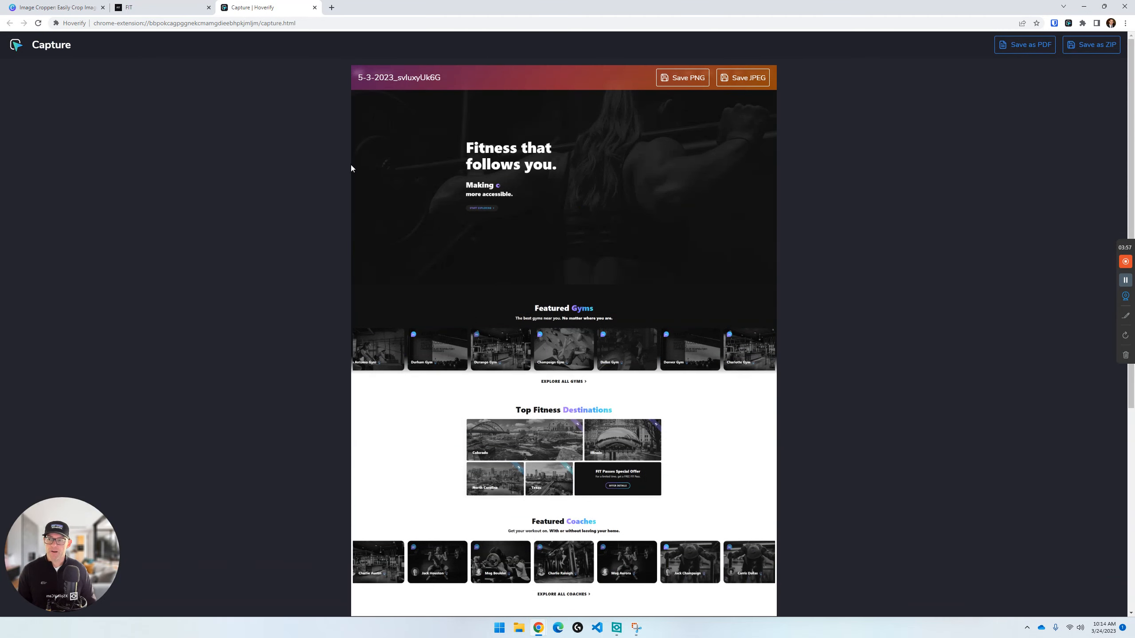
{"action": "left_click", "coordinate": [315, 8]}
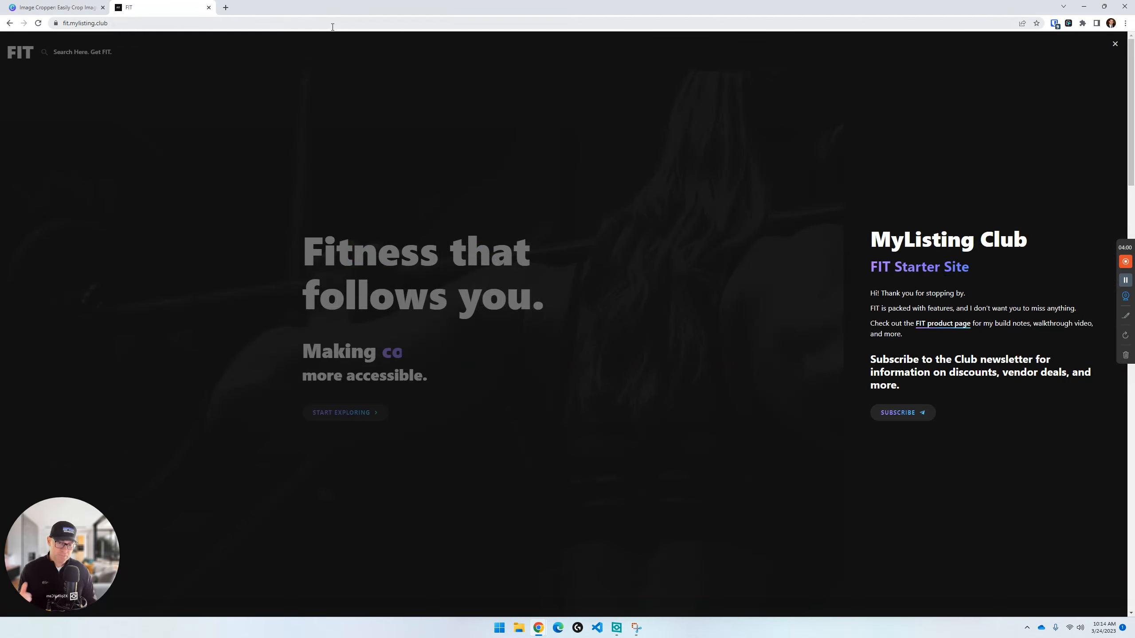
{"action": "left_click", "coordinate": [775, 497]}
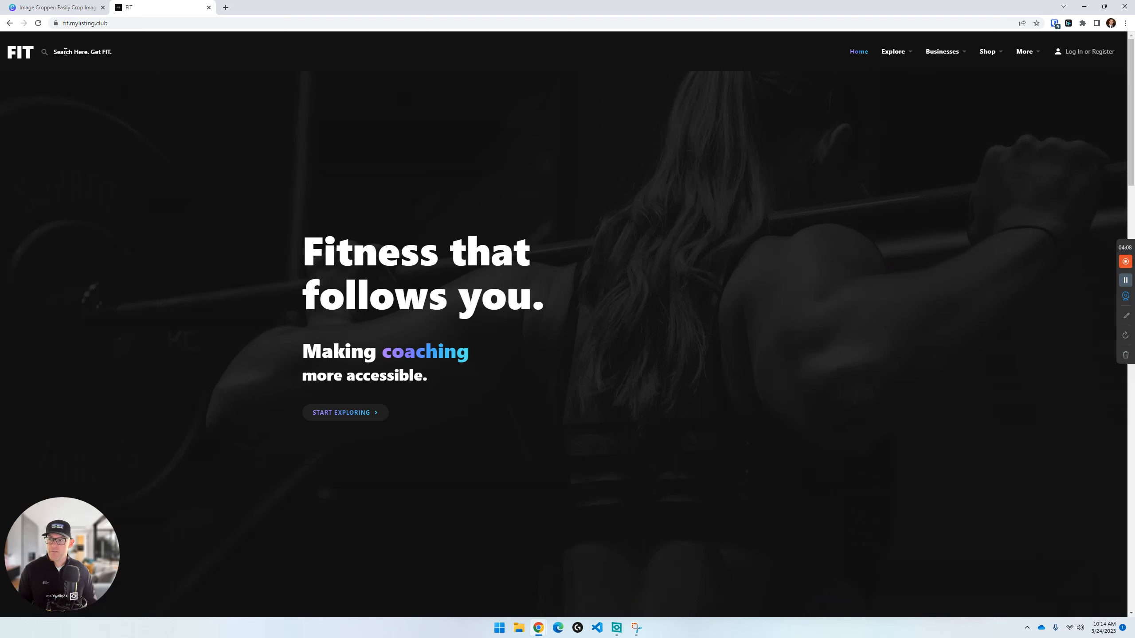
Open the How It Works page for businesses and examine its hero section and numbered steps.
{"action": "mouse_move", "coordinate": [938, 64]}
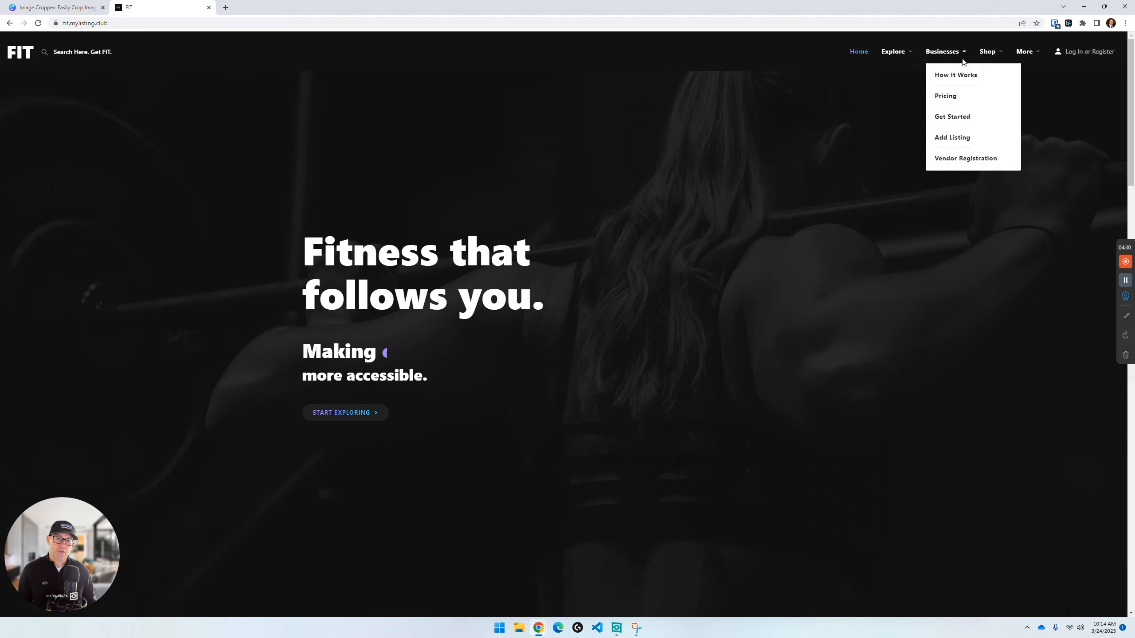
{"action": "left_click", "coordinate": [955, 75]}
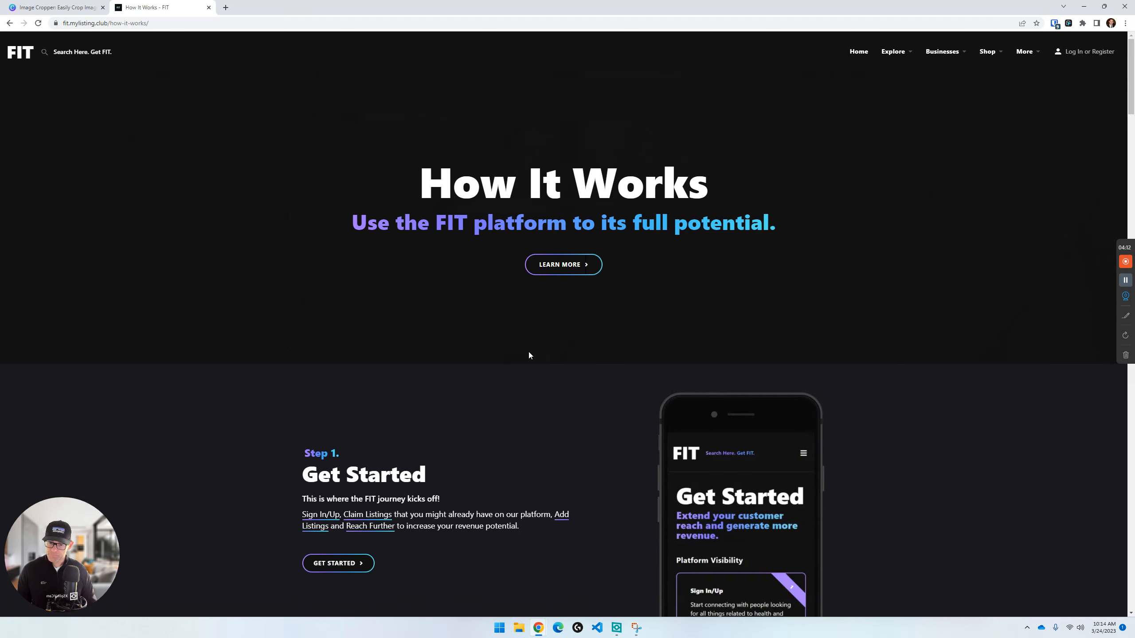
{"action": "scroll", "coordinate": [581, 358], "scroll_direction": "down", "scroll_amount": 5}
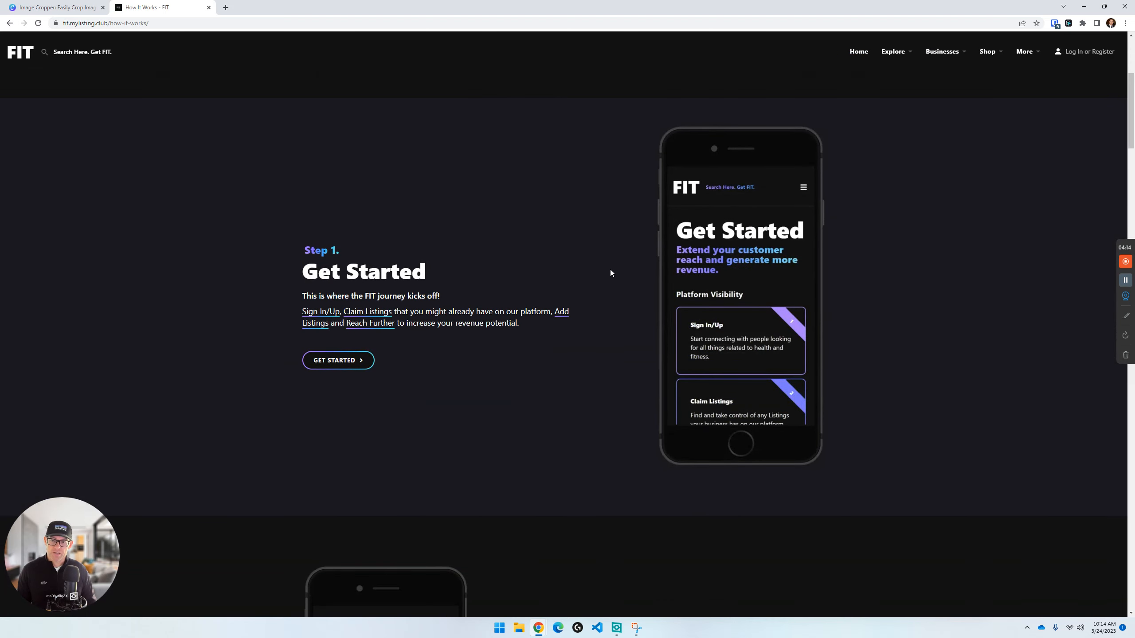
{"action": "scroll", "coordinate": [476, 331], "scroll_direction": "down", "scroll_amount": 7}
{"action": "scroll", "coordinate": [580, 366], "scroll_direction": "up", "scroll_amount": 6}
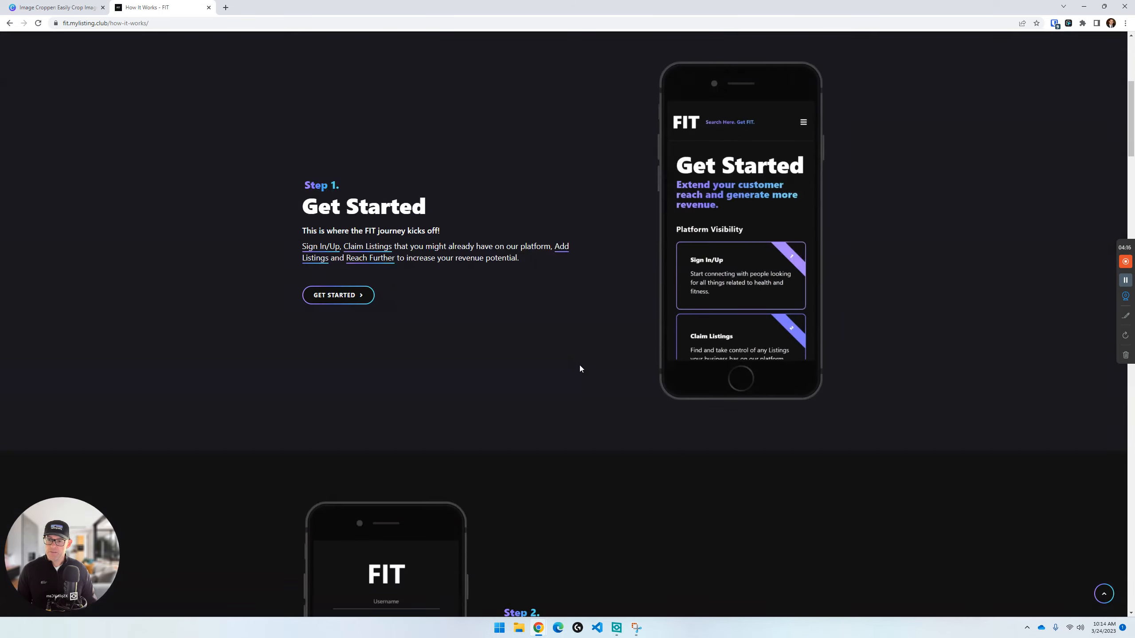
{"action": "scroll", "coordinate": [579, 368], "scroll_direction": "up", "scroll_amount": 5}
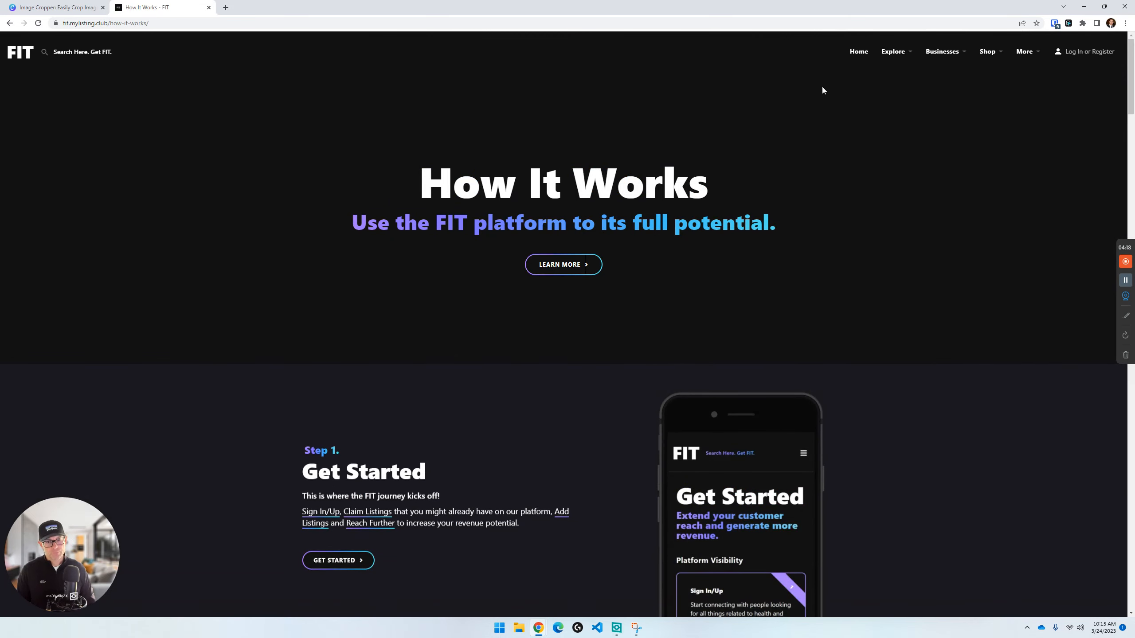
{"action": "scroll", "coordinate": [760, 357], "scroll_direction": "down", "scroll_amount": 4}
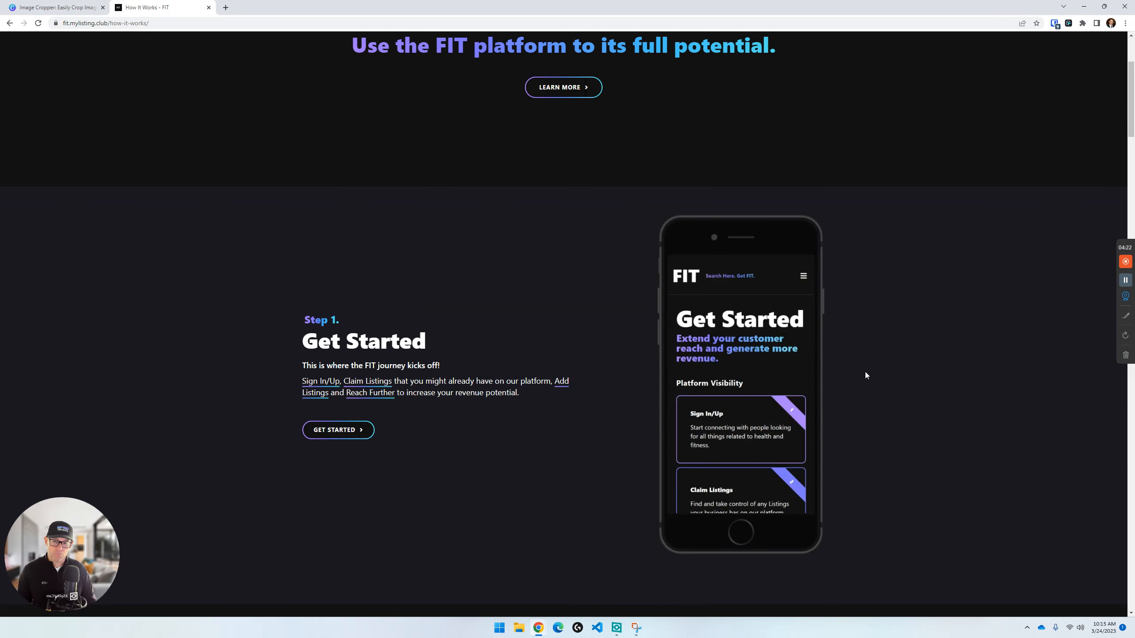
{"action": "scroll", "coordinate": [878, 218], "scroll_direction": "up", "scroll_amount": 4}
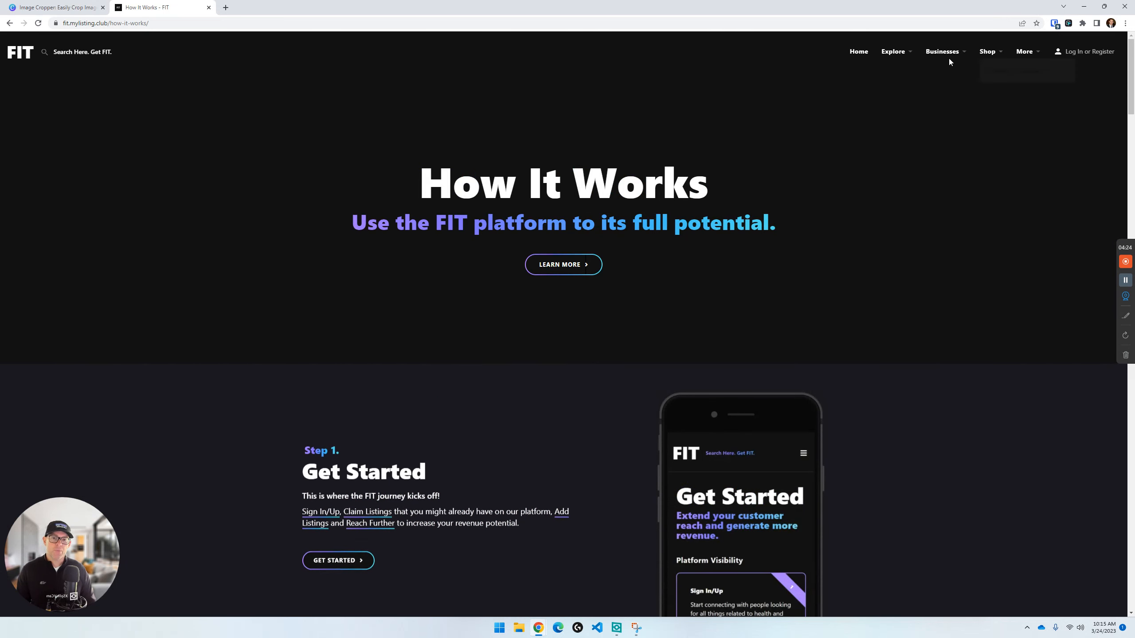
Open the Get Started page for businesses and load it in Hoverify's Responsive preview.
{"action": "mouse_move", "coordinate": [948, 53]}
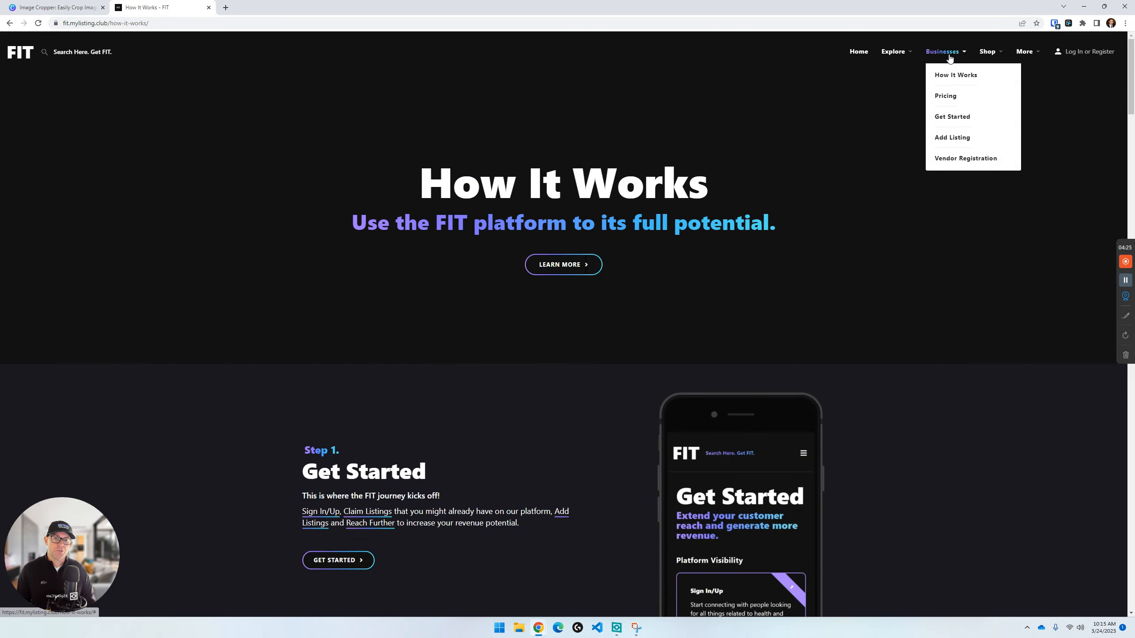
{"action": "left_click", "coordinate": [952, 117]}
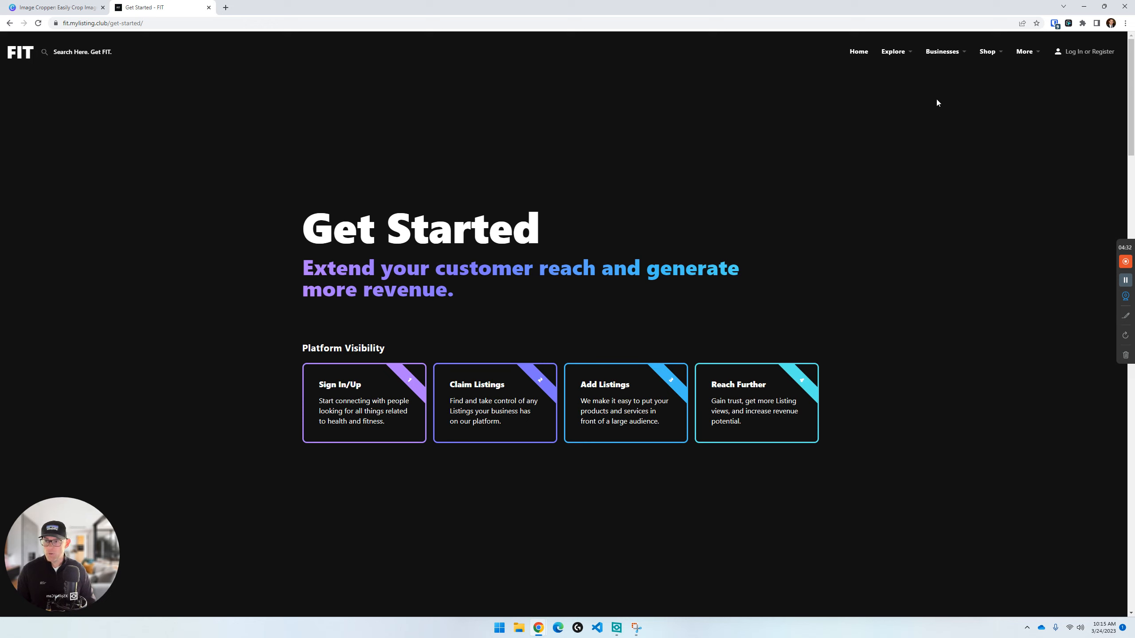
{"action": "left_click", "coordinate": [1068, 23]}
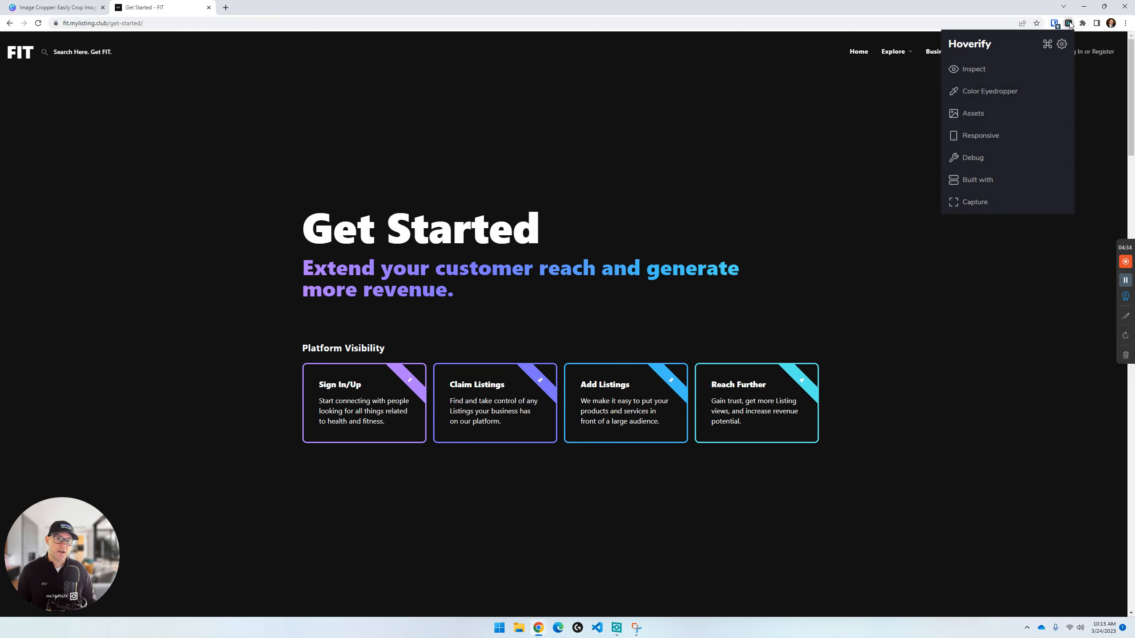
{"action": "left_click", "coordinate": [1002, 135]}
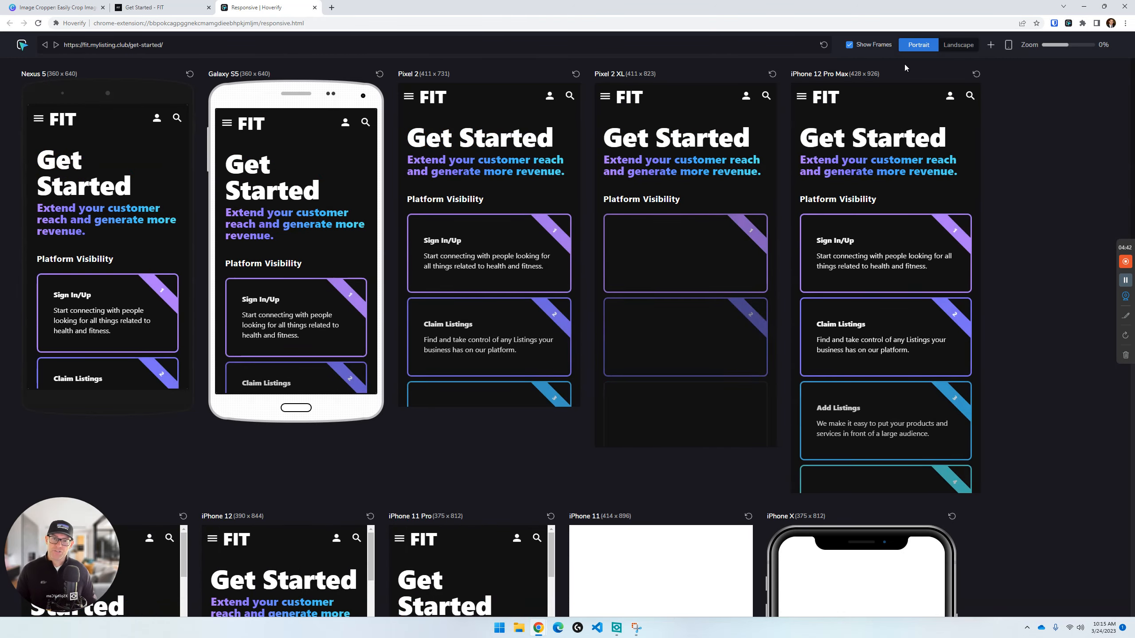
Preview the device frames in landscape orientation and return them to portrait.
{"action": "left_click", "coordinate": [942, 50]}
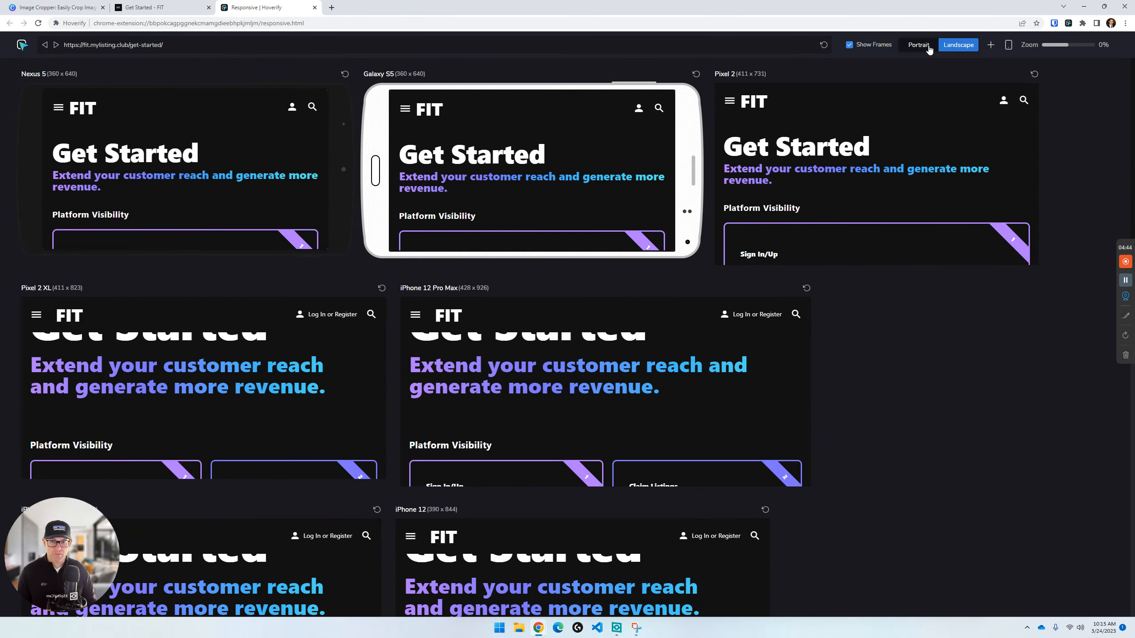
{"action": "left_click", "coordinate": [920, 45]}
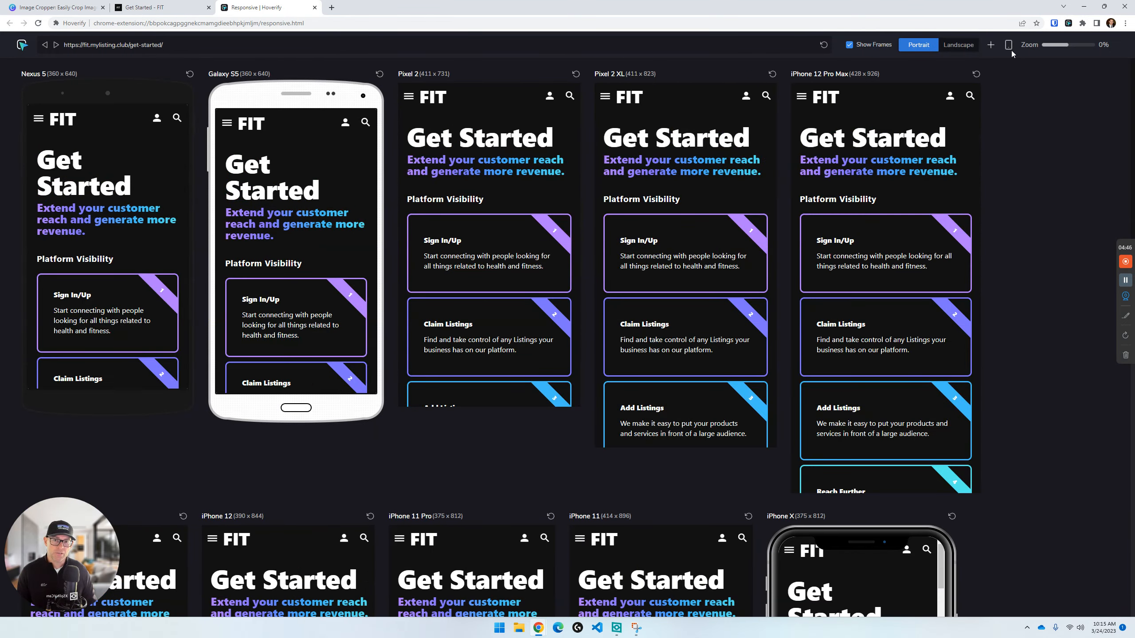
Examine how the Get Started page content scrolls in sync across the phone frames, down to the Add Listings section.
{"action": "scroll", "coordinate": [658, 268], "scroll_direction": "down", "scroll_amount": 3}
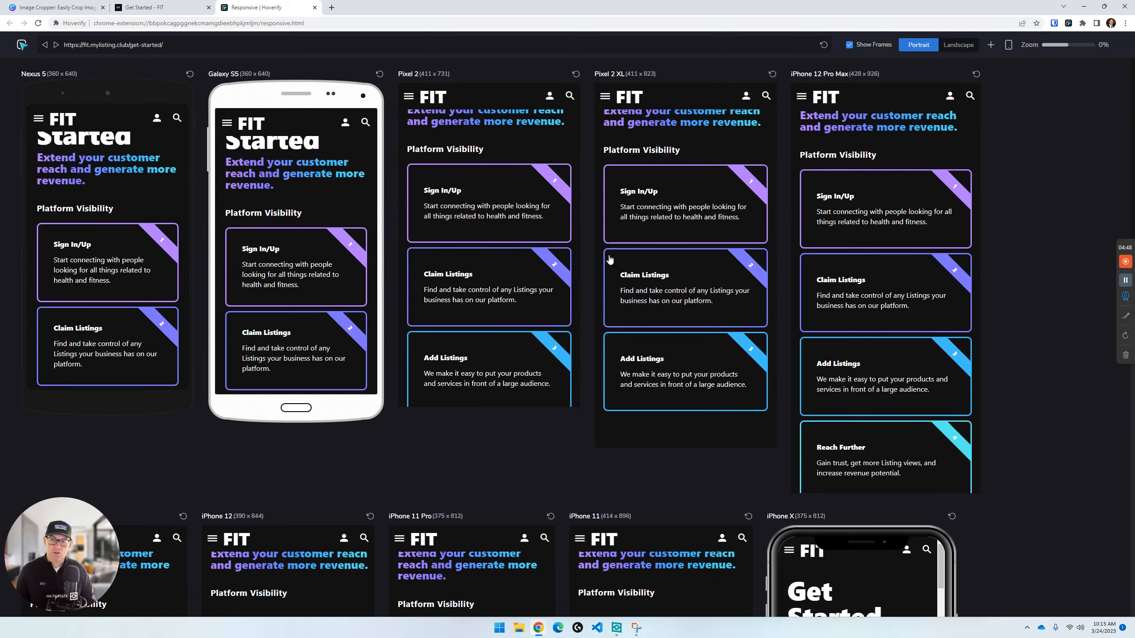
{"action": "scroll", "coordinate": [990, 235], "scroll_direction": "down", "scroll_amount": 6}
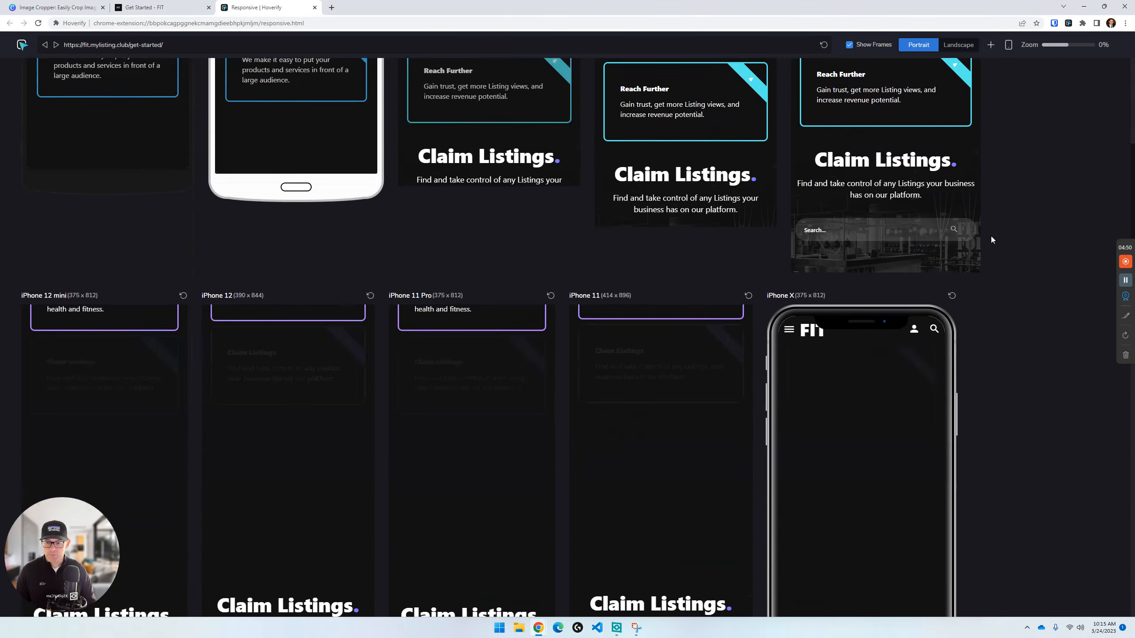
{"action": "scroll", "coordinate": [991, 237], "scroll_direction": "down", "scroll_amount": 2}
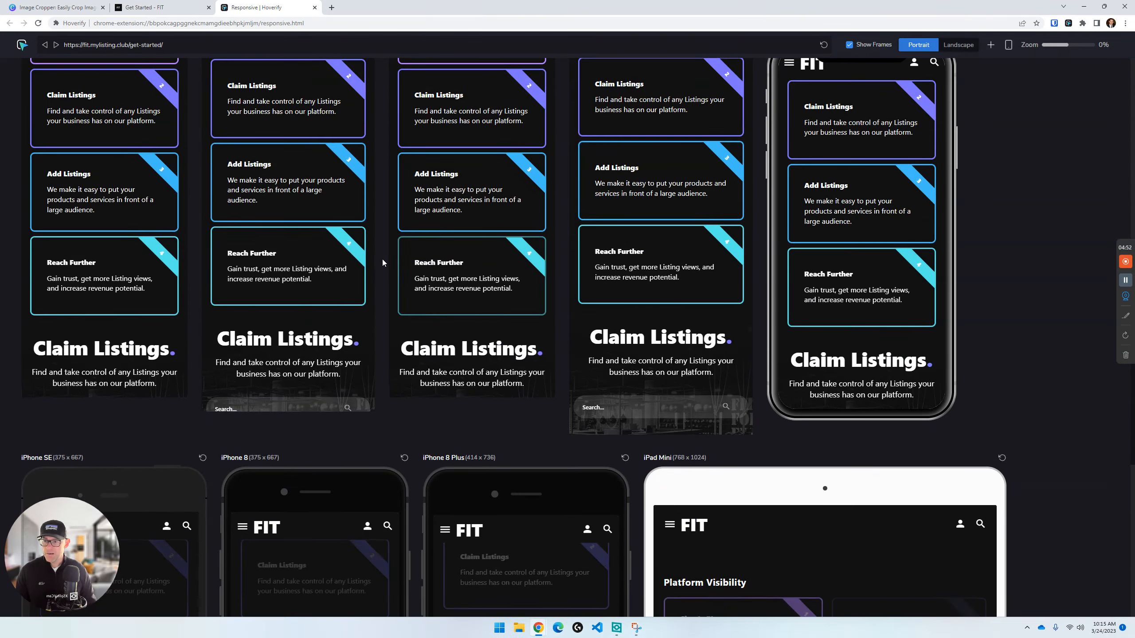
{"action": "scroll", "coordinate": [383, 261], "scroll_direction": "up", "scroll_amount": 7}
{"action": "scroll", "coordinate": [917, 263], "scroll_direction": "up", "scroll_amount": 4}
{"action": "scroll", "coordinate": [1013, 256], "scroll_direction": "up", "scroll_amount": 4}
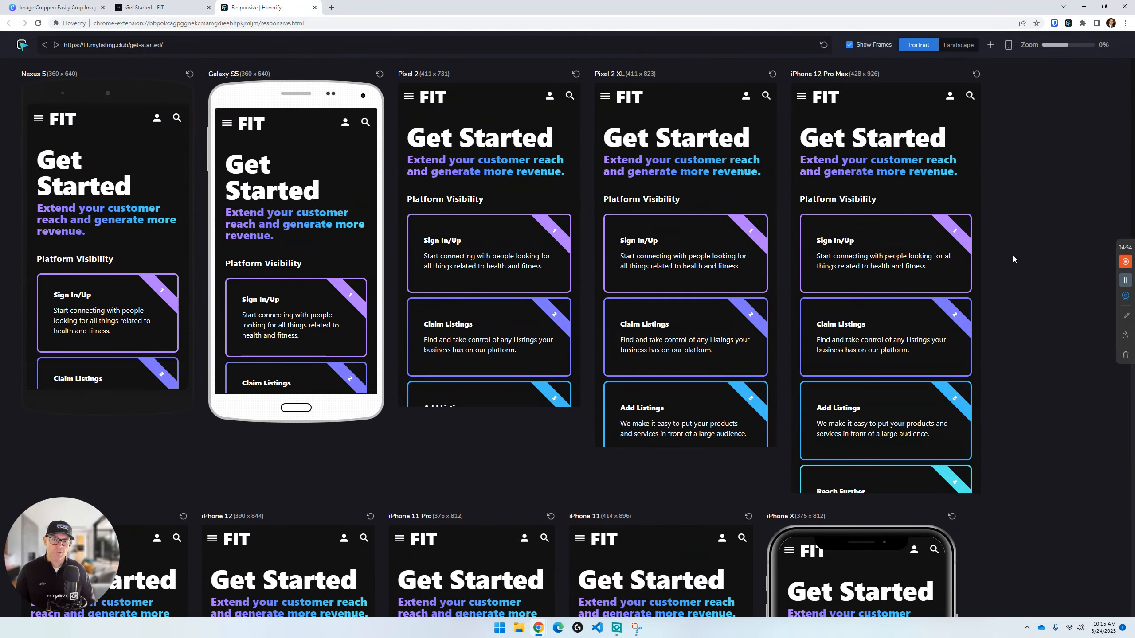
{"action": "scroll", "coordinate": [349, 254], "scroll_direction": "down", "scroll_amount": 5}
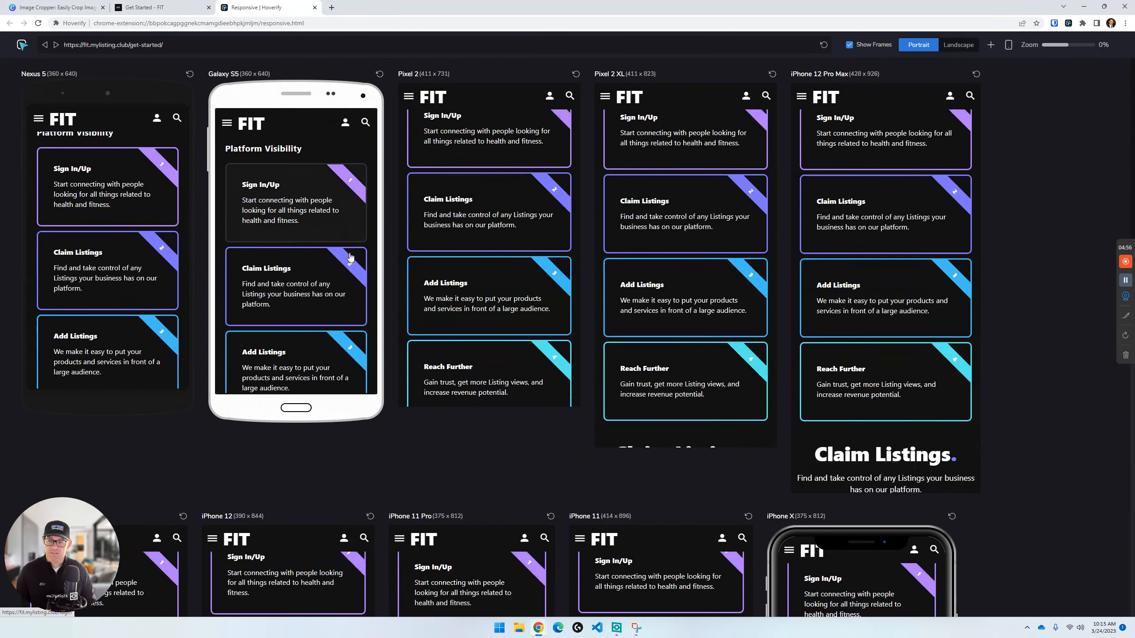
{"action": "scroll", "coordinate": [349, 256], "scroll_direction": "down", "scroll_amount": 8}
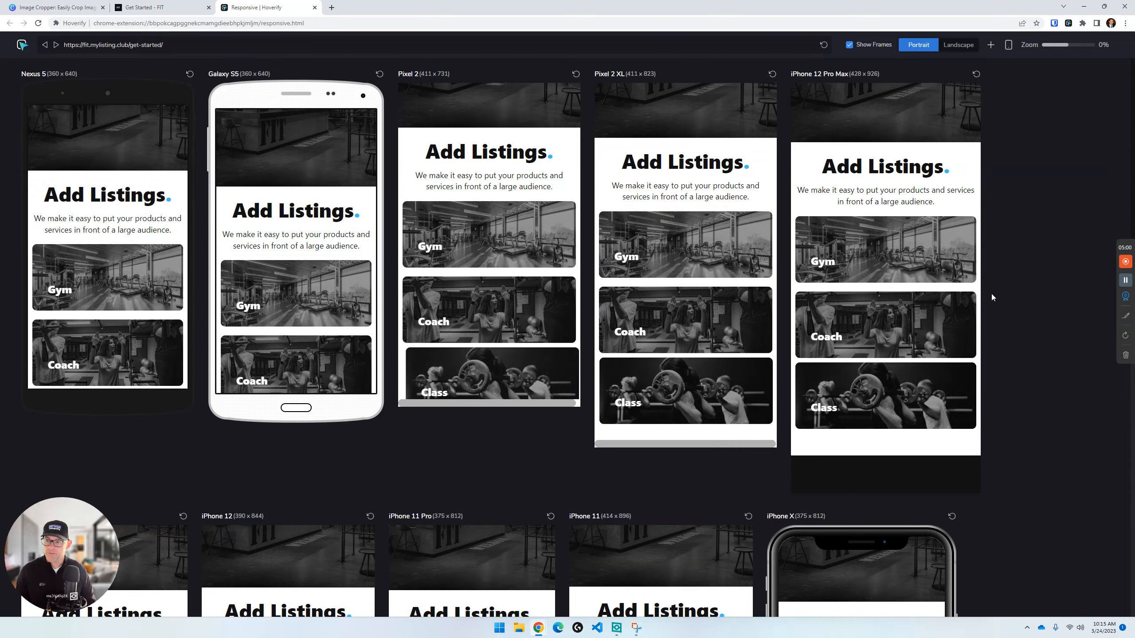
{"action": "scroll", "coordinate": [291, 271], "scroll_direction": "up", "scroll_amount": 13}
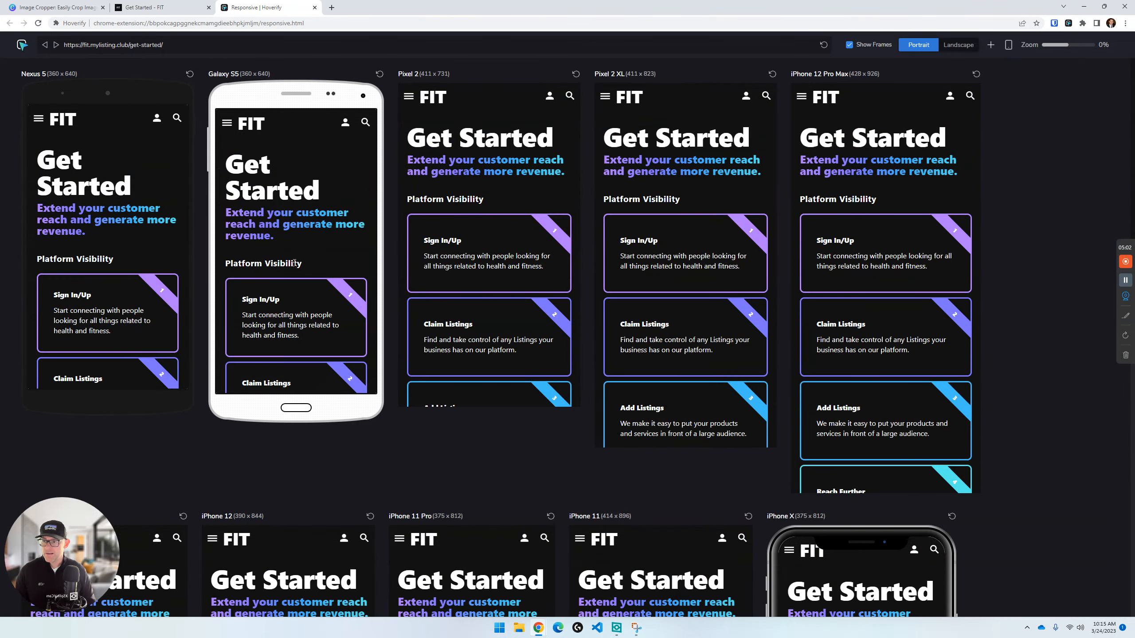
Compare the Get Started layout in the iPhone SE, iPhone 8, iPhone 8 Plus and iPad Mini frames.
{"action": "scroll", "coordinate": [1043, 197], "scroll_direction": "down", "scroll_amount": 5}
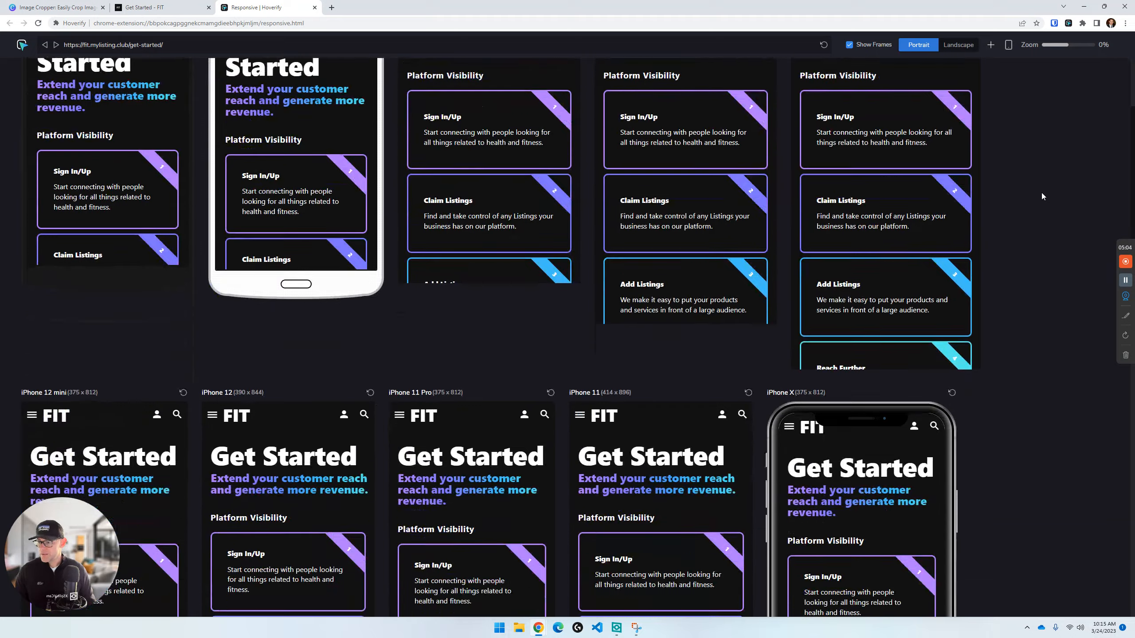
{"action": "scroll", "coordinate": [1041, 193], "scroll_direction": "down", "scroll_amount": 10}
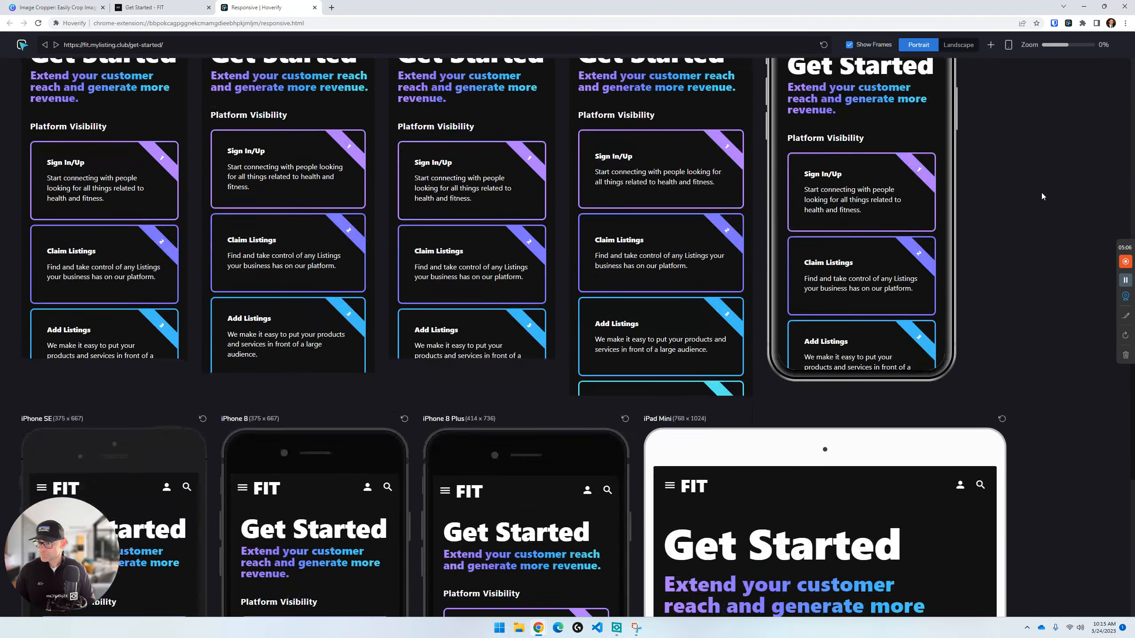
{"action": "scroll", "coordinate": [1041, 193], "scroll_direction": "down", "scroll_amount": 4}
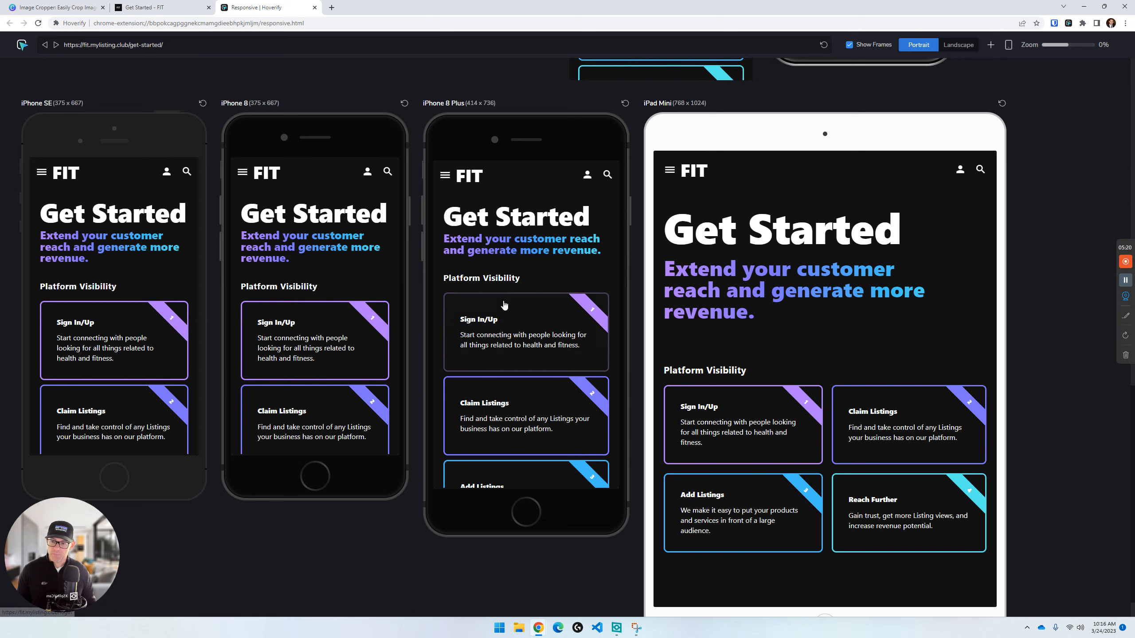
{"action": "scroll", "coordinate": [306, 318], "scroll_direction": "up", "scroll_amount": 1}
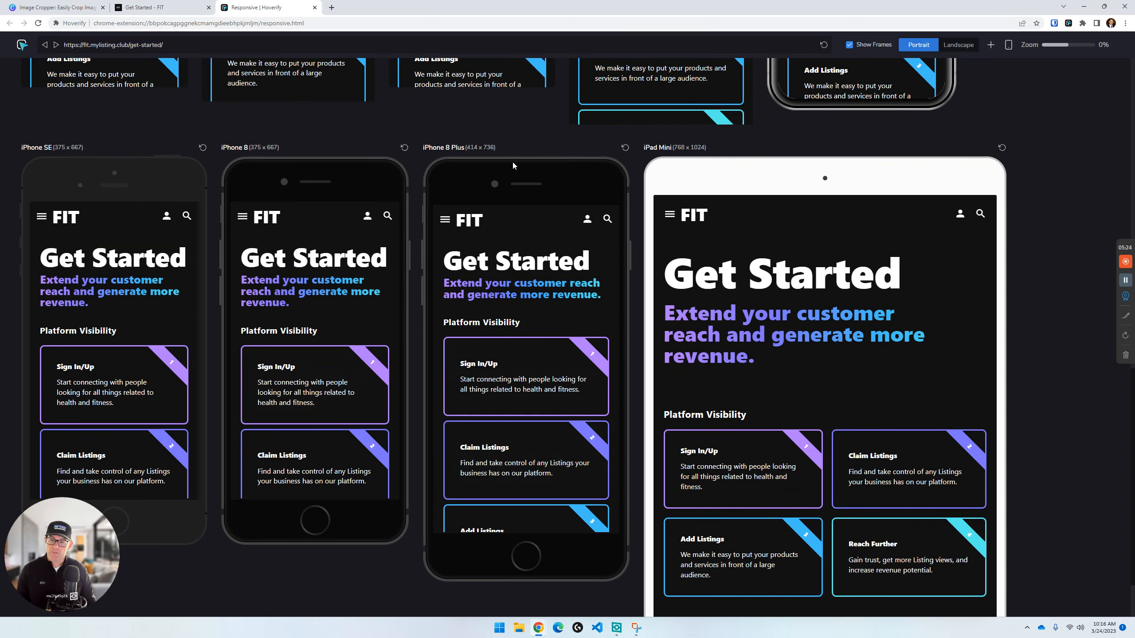
{"action": "scroll", "coordinate": [524, 137], "scroll_direction": "down", "scroll_amount": 1}
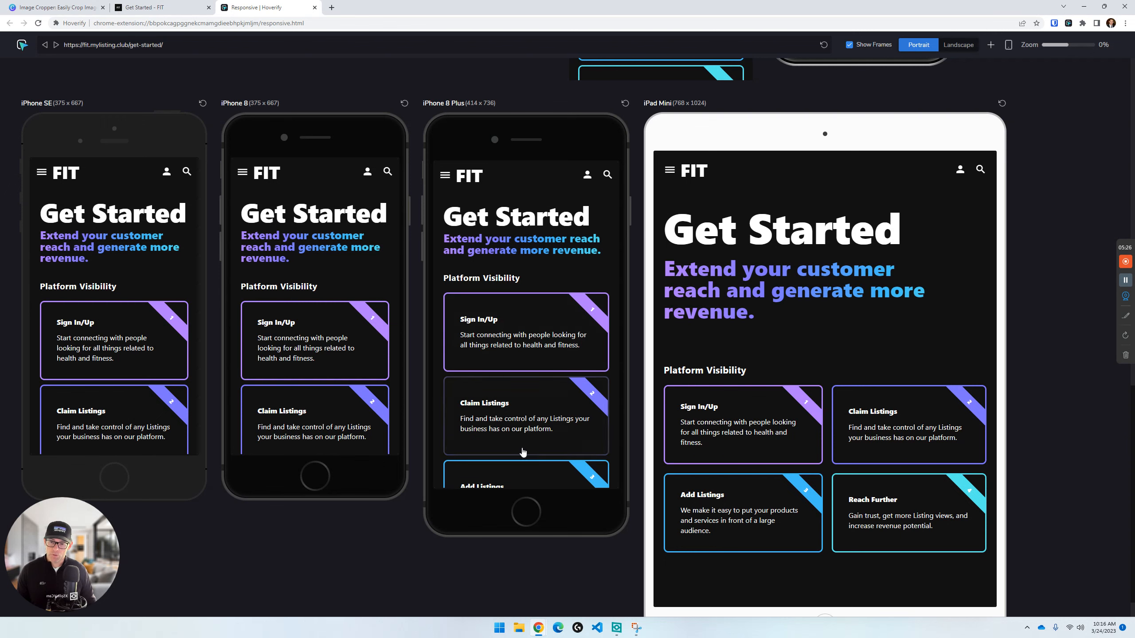
{"action": "scroll", "coordinate": [393, 524], "scroll_direction": "down", "scroll_amount": 1}
{"action": "scroll", "coordinate": [738, 399], "scroll_direction": "up", "scroll_amount": 6}
{"action": "scroll", "coordinate": [738, 400], "scroll_direction": "down", "scroll_amount": 6}
{"action": "scroll", "coordinate": [735, 400], "scroll_direction": "up", "scroll_amount": 5}
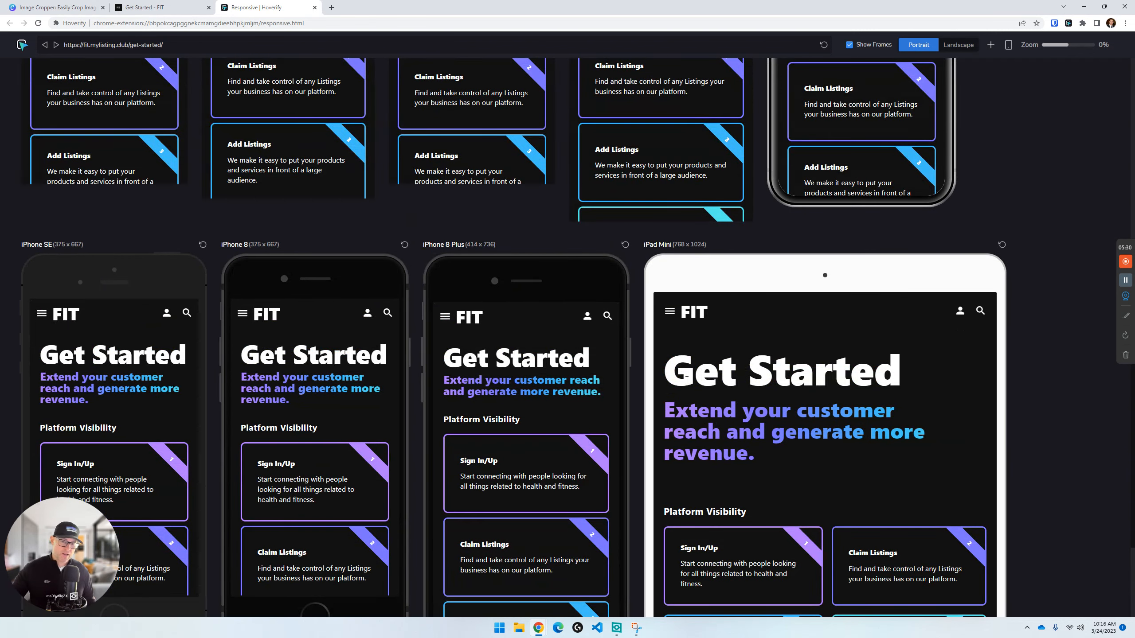
{"action": "scroll", "coordinate": [657, 400], "scroll_direction": "down", "scroll_amount": 1}
{"action": "scroll", "coordinate": [656, 400], "scroll_direction": "down", "scroll_amount": 4}
{"action": "scroll", "coordinate": [524, 430], "scroll_direction": "up", "scroll_amount": 7}
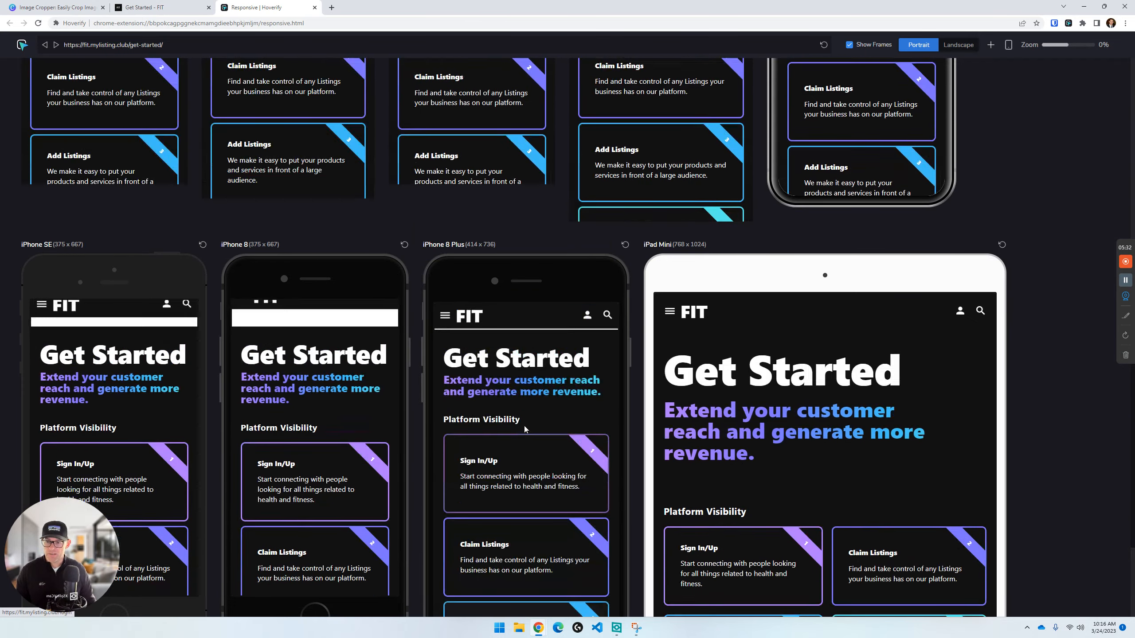
{"action": "scroll", "coordinate": [993, 212], "scroll_direction": "down", "scroll_amount": 5}
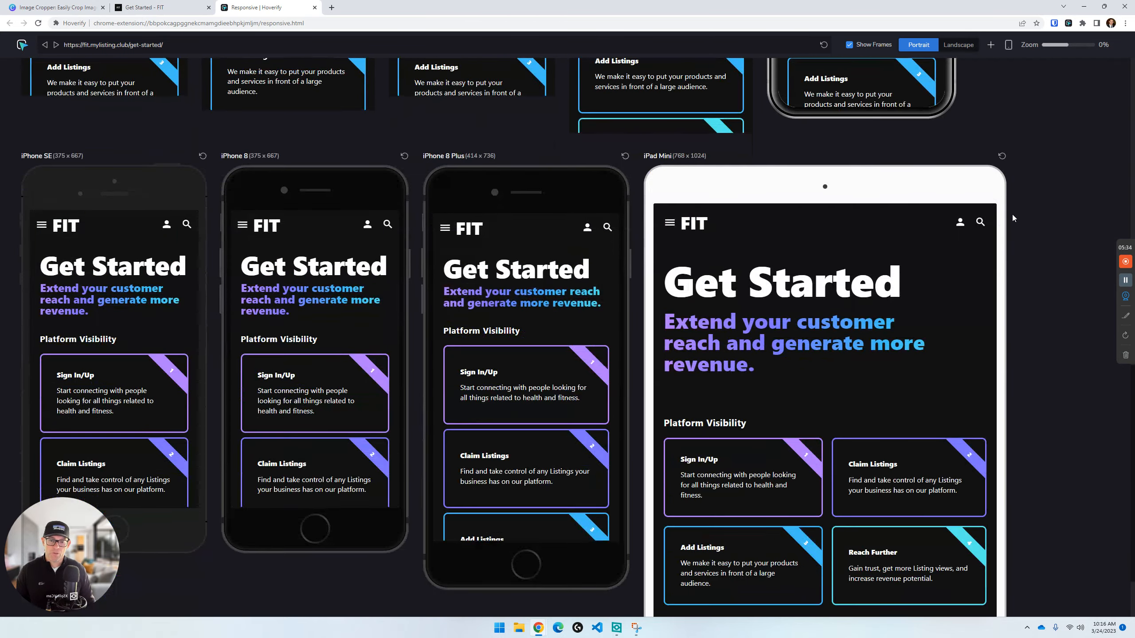
{"action": "scroll", "coordinate": [1058, 324], "scroll_direction": "down", "scroll_amount": 2}
{"action": "scroll", "coordinate": [236, 108], "scroll_direction": "up", "scroll_amount": 1}
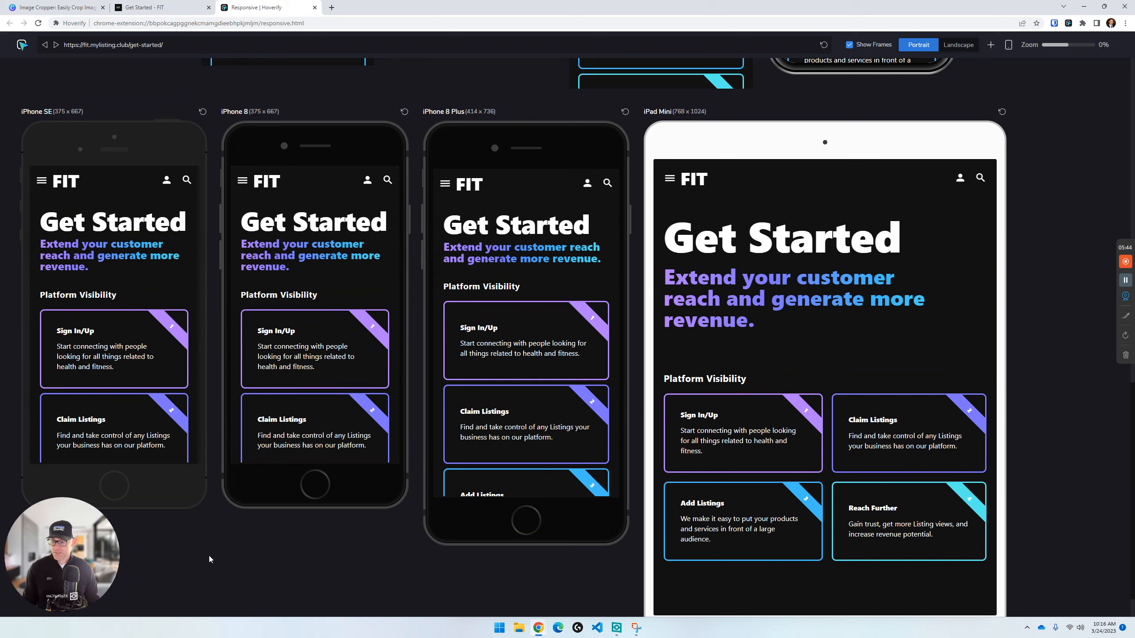
Open the browser's developer tools to inspect the responsive preview page.
{"action": "right_click", "coordinate": [221, 535]}
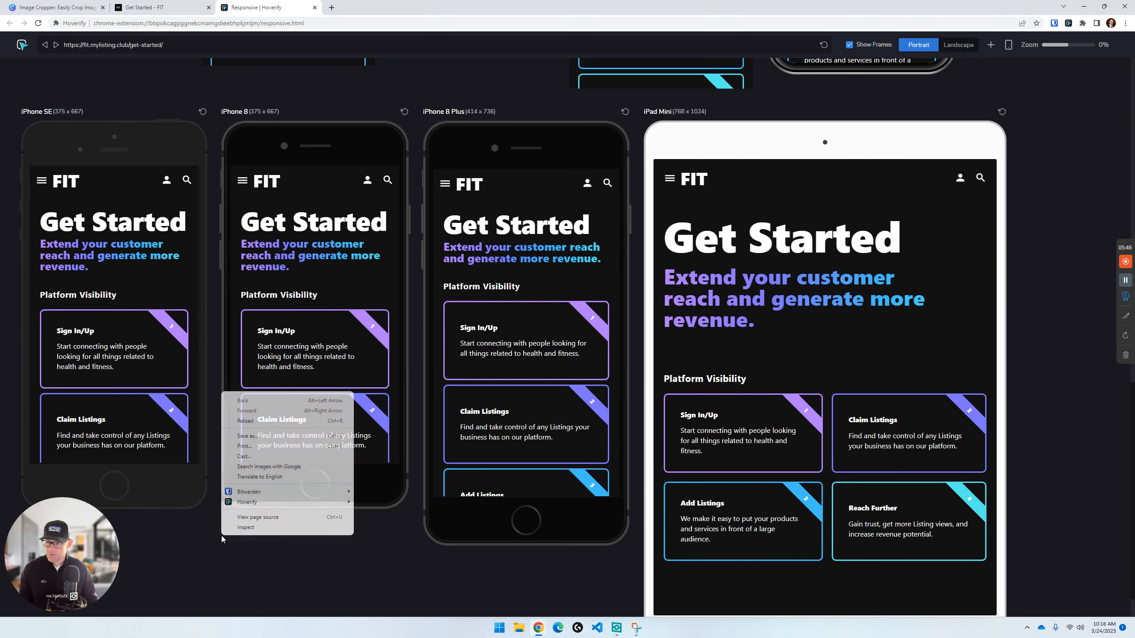
{"action": "left_click", "coordinate": [245, 529]}
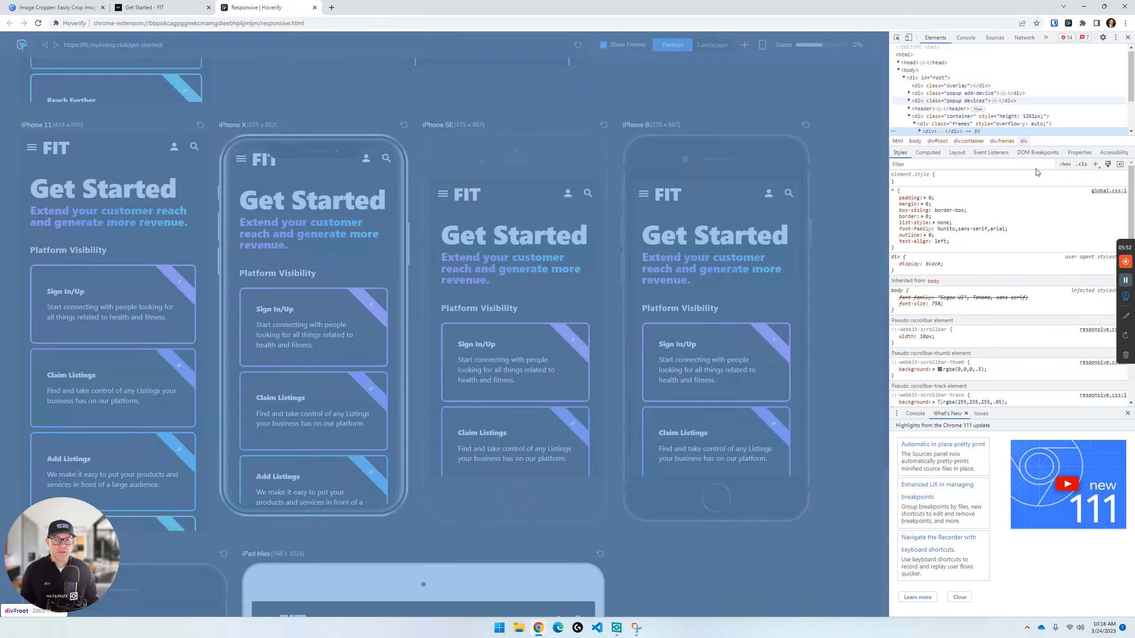
Switch the developer tools theme to Dark and close the What's New drawer.
{"action": "left_click", "coordinate": [1115, 38]}
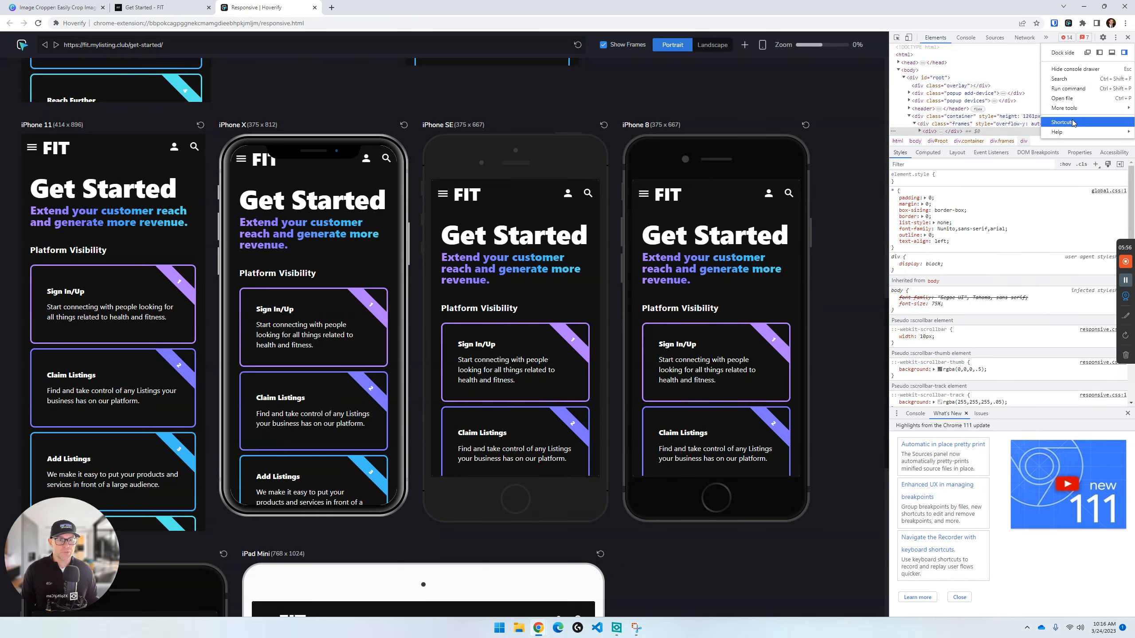
{"action": "mouse_move", "coordinate": [1075, 114]}
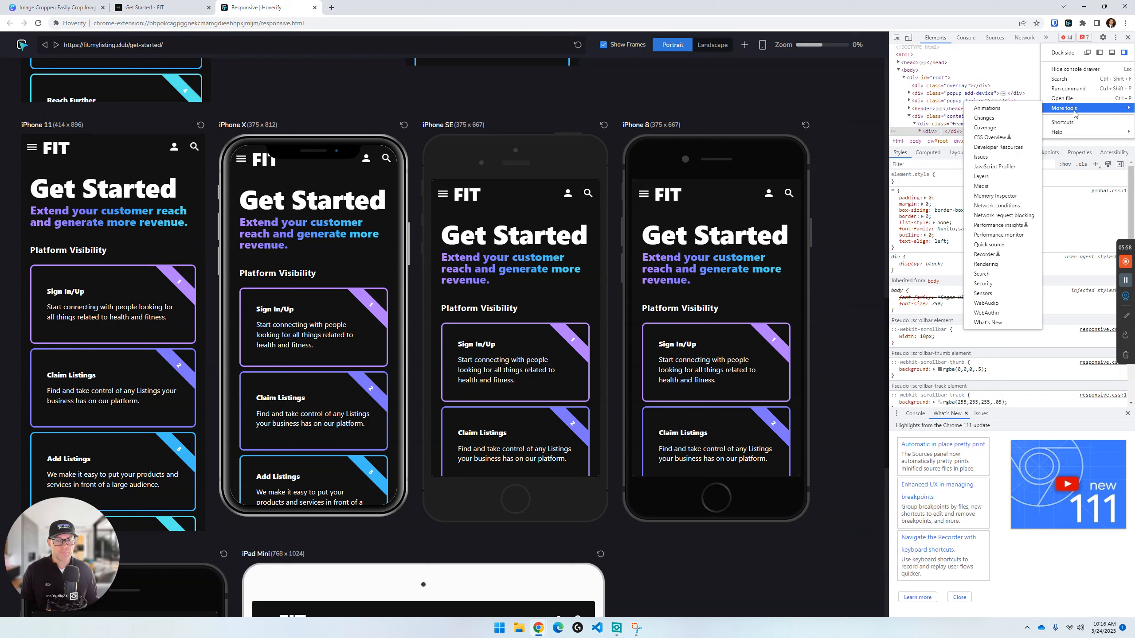
{"action": "left_click", "coordinate": [1104, 39]}
{"action": "left_click", "coordinate": [1104, 39]}
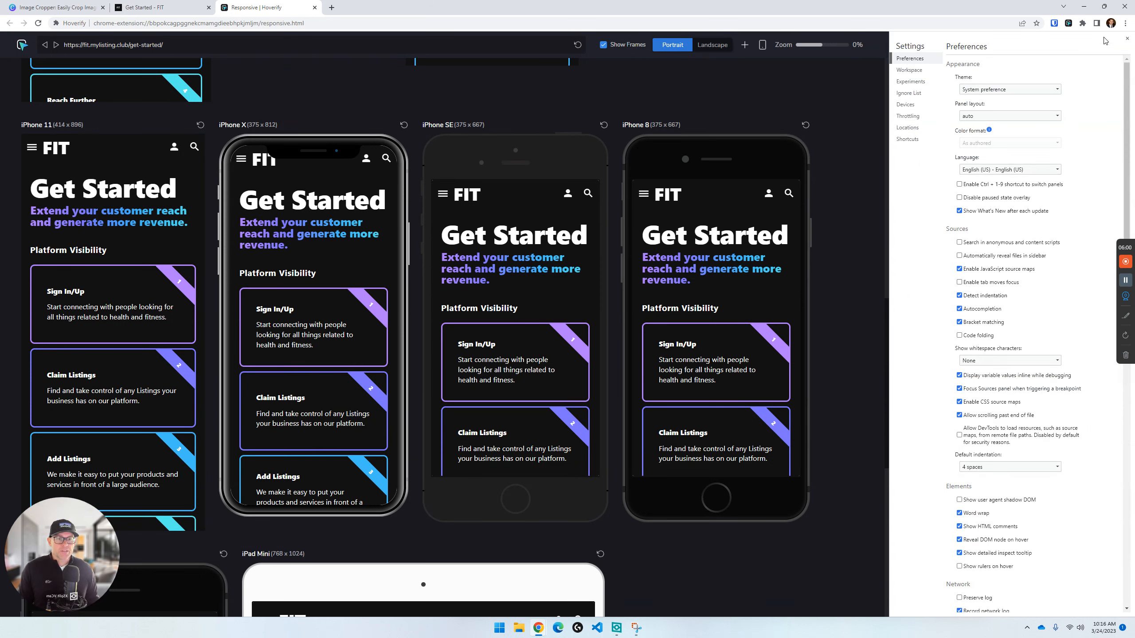
{"action": "left_click", "coordinate": [994, 90]}
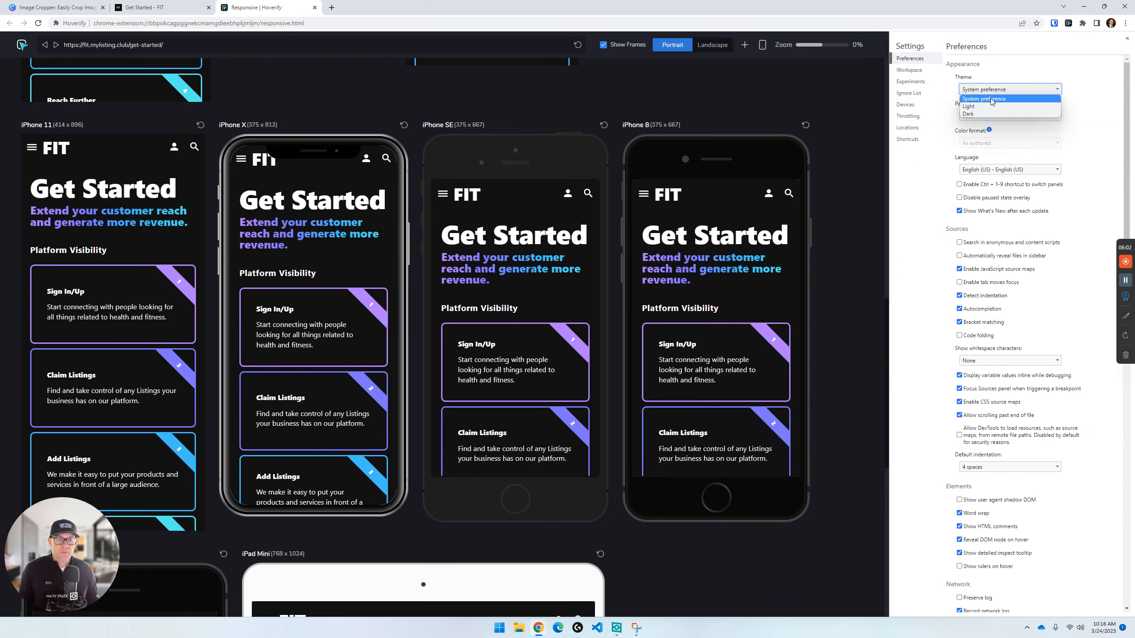
{"action": "left_click", "coordinate": [990, 115]}
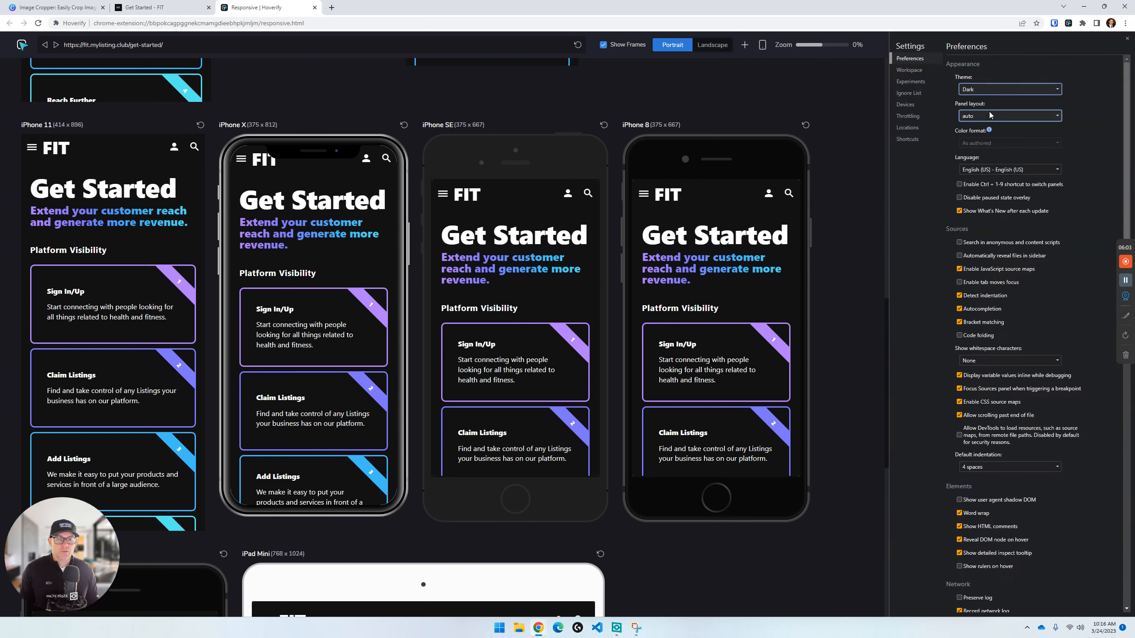
{"action": "left_click", "coordinate": [1126, 40]}
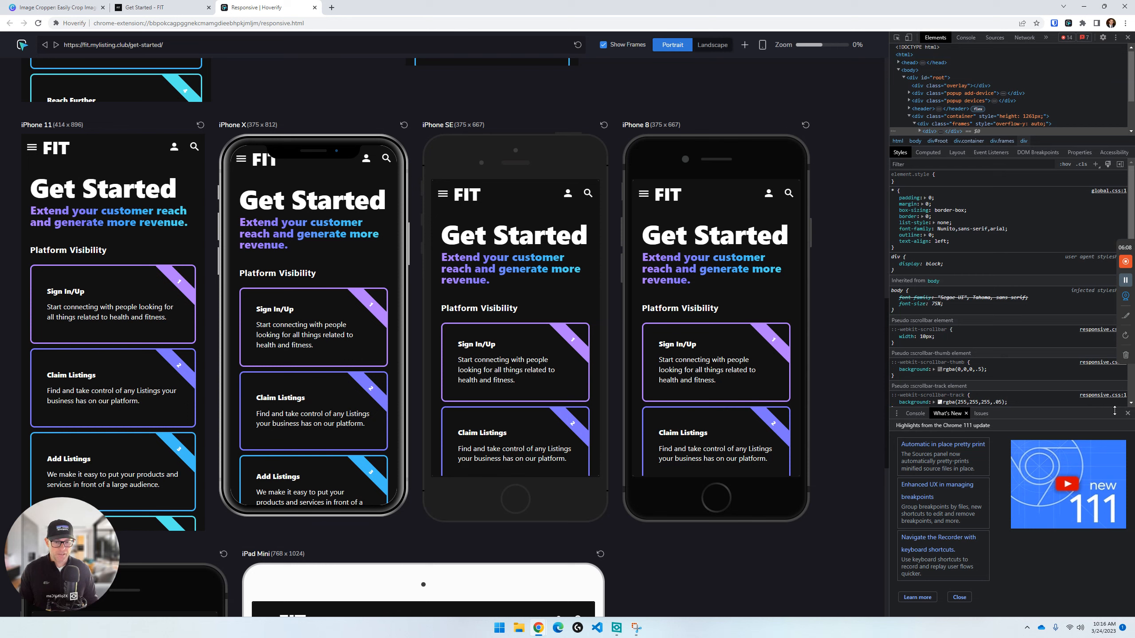
{"action": "left_click", "coordinate": [1127, 414]}
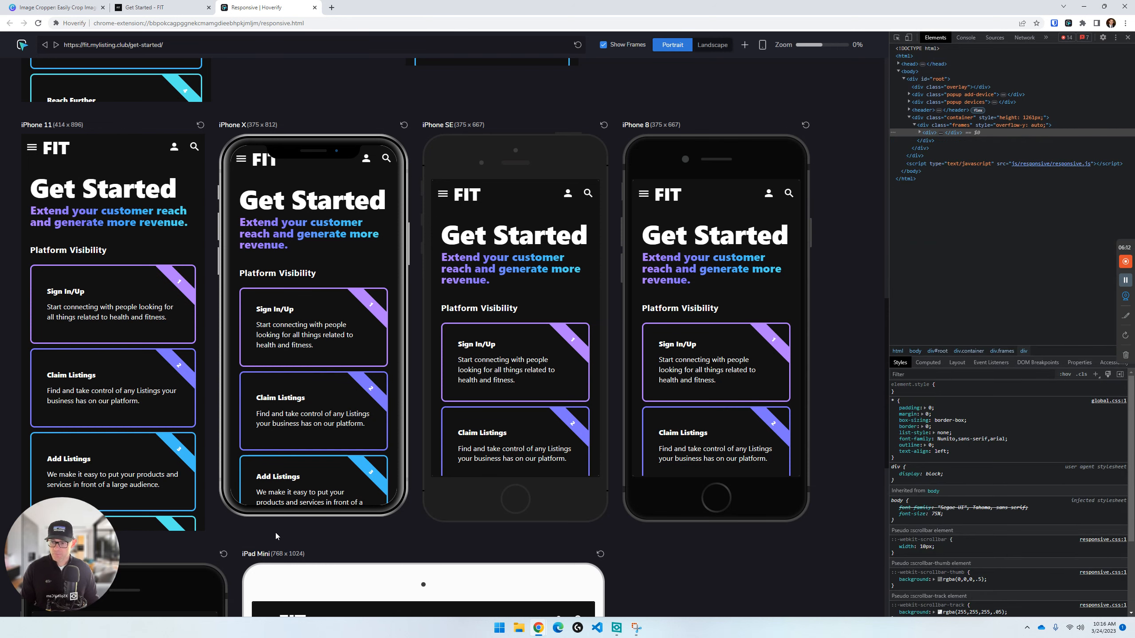
Check the live Get Started page's dark background, and set the preview page's body background color to #111.
{"action": "scroll", "coordinate": [275, 514], "scroll_direction": "down", "scroll_amount": 5}
{"action": "scroll", "coordinate": [272, 481], "scroll_direction": "up", "scroll_amount": 4}
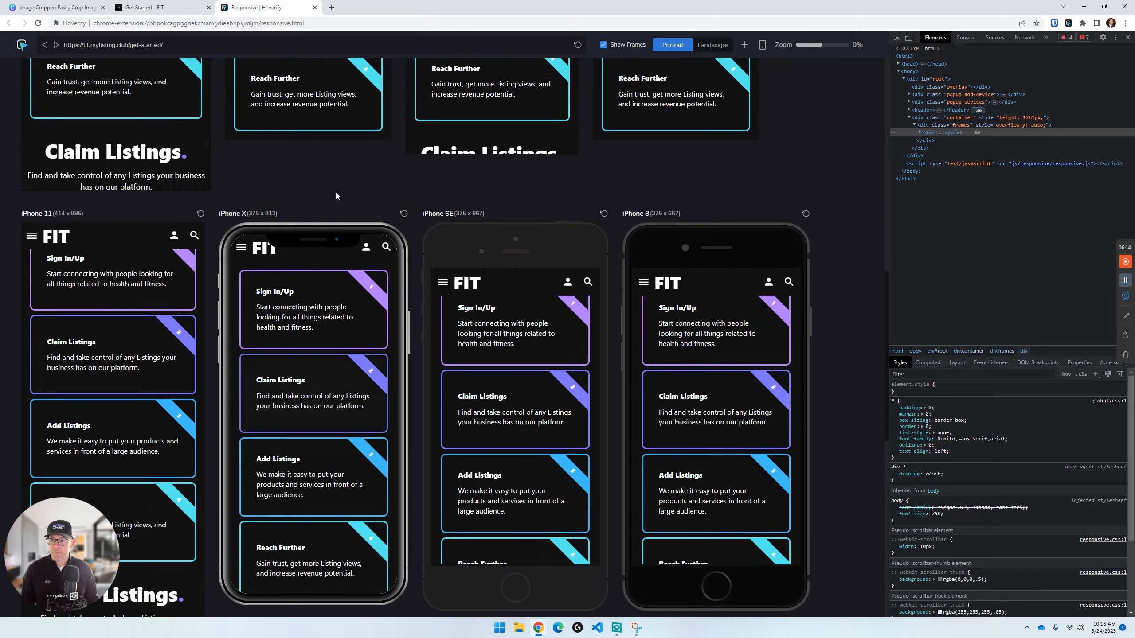
{"action": "scroll", "coordinate": [335, 192], "scroll_direction": "down", "scroll_amount": 8}
{"action": "scroll", "coordinate": [641, 408], "scroll_direction": "up", "scroll_amount": 7}
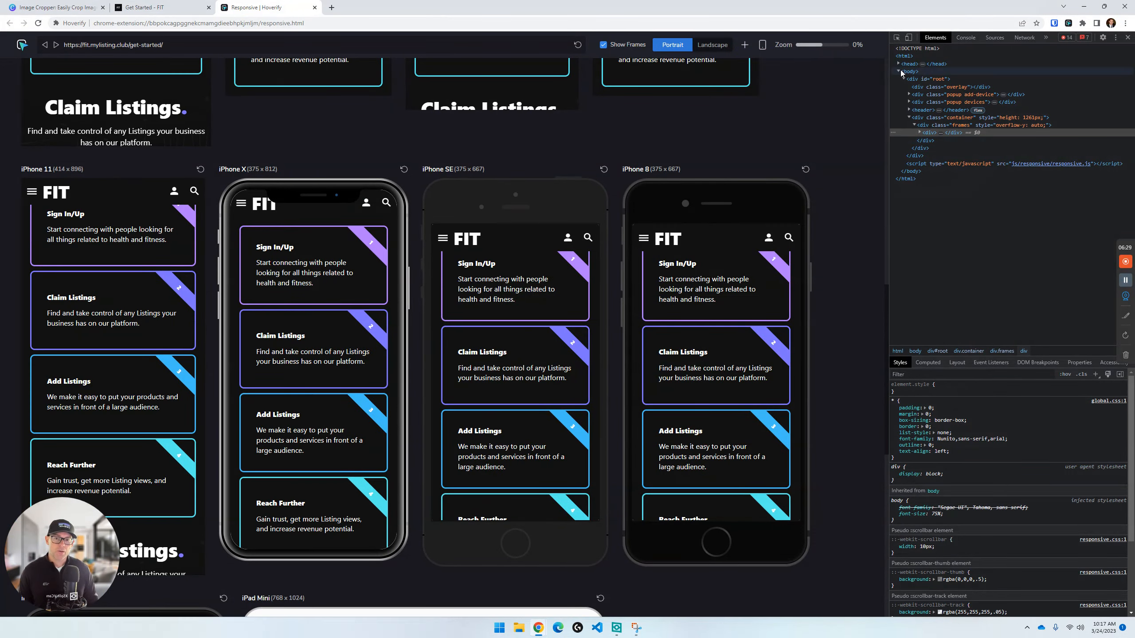
{"action": "left_click", "coordinate": [902, 72]}
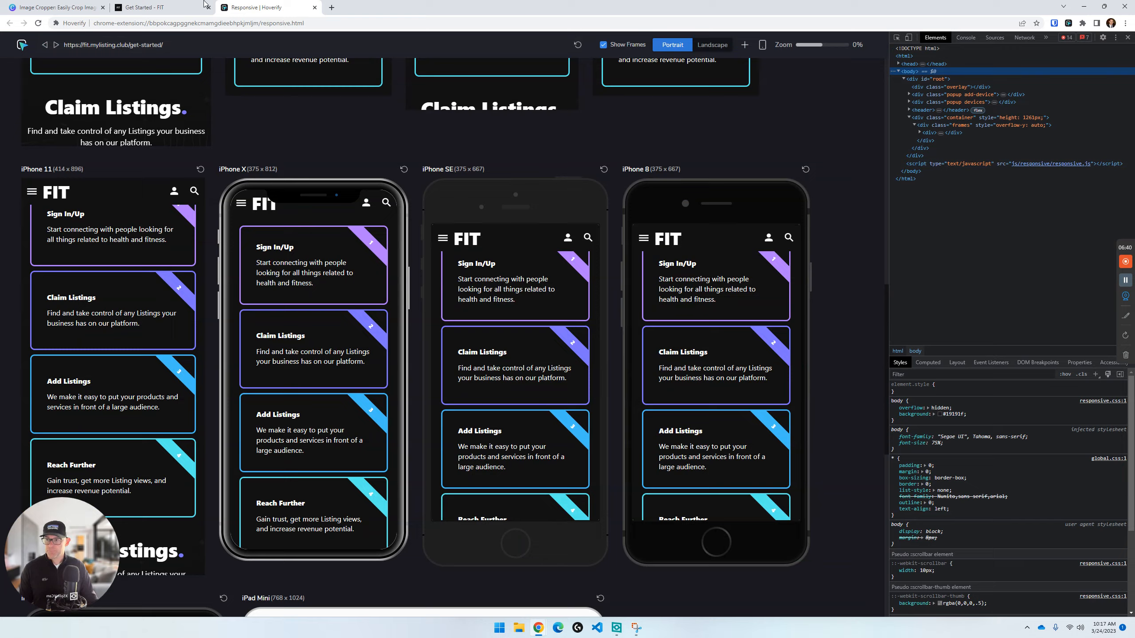
{"action": "left_click", "coordinate": [159, 5]}
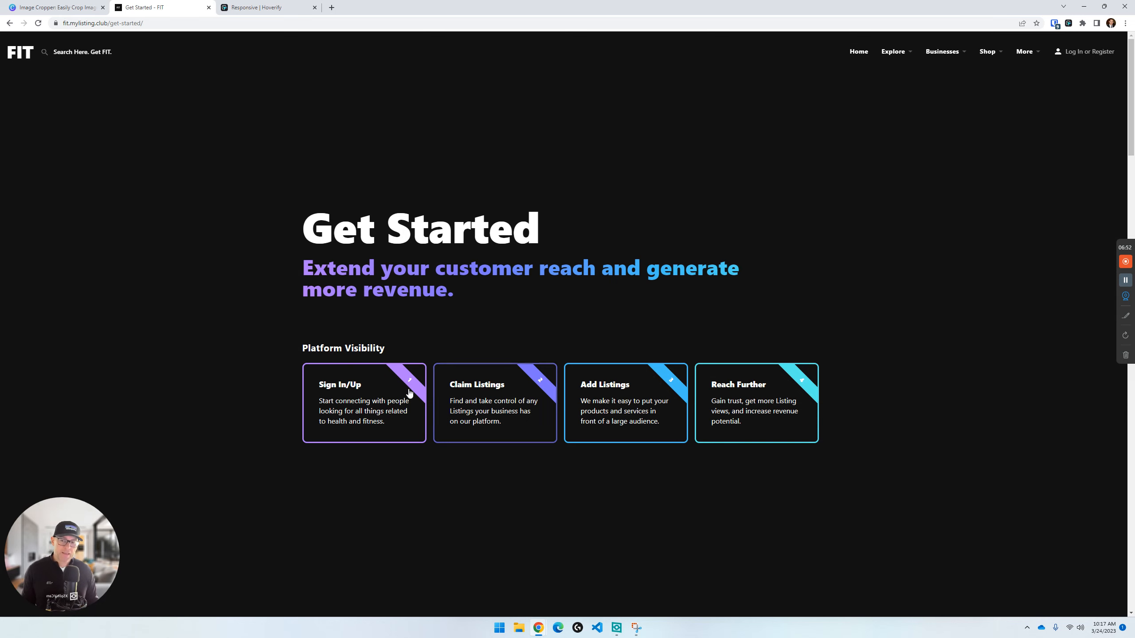
{"action": "left_click", "coordinate": [268, 7]}
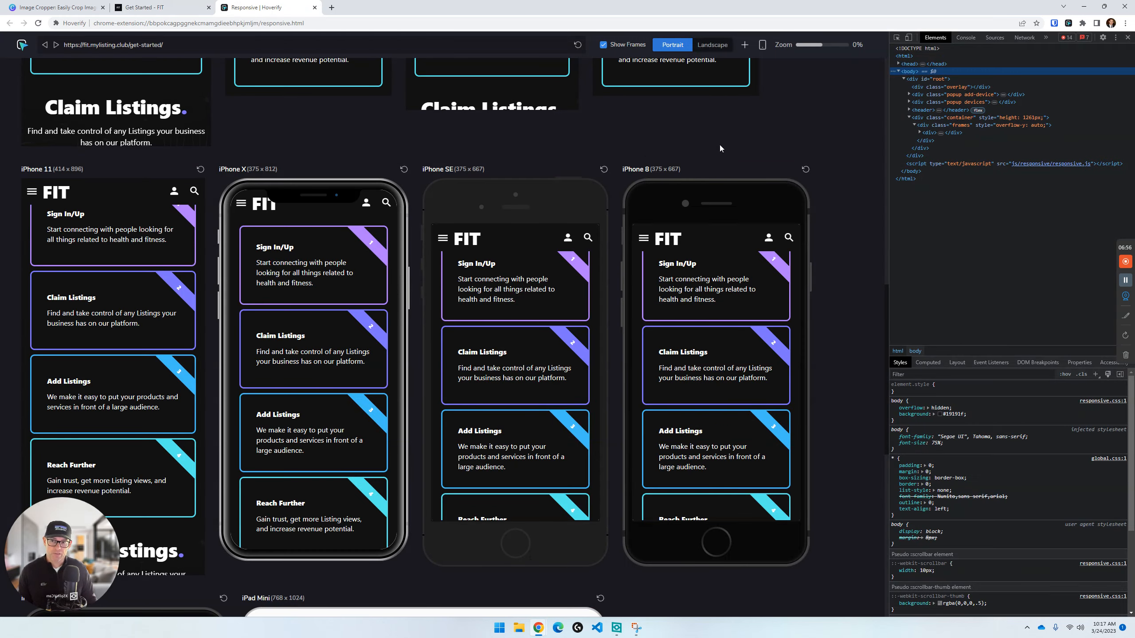
{"action": "left_click", "coordinate": [948, 416]}
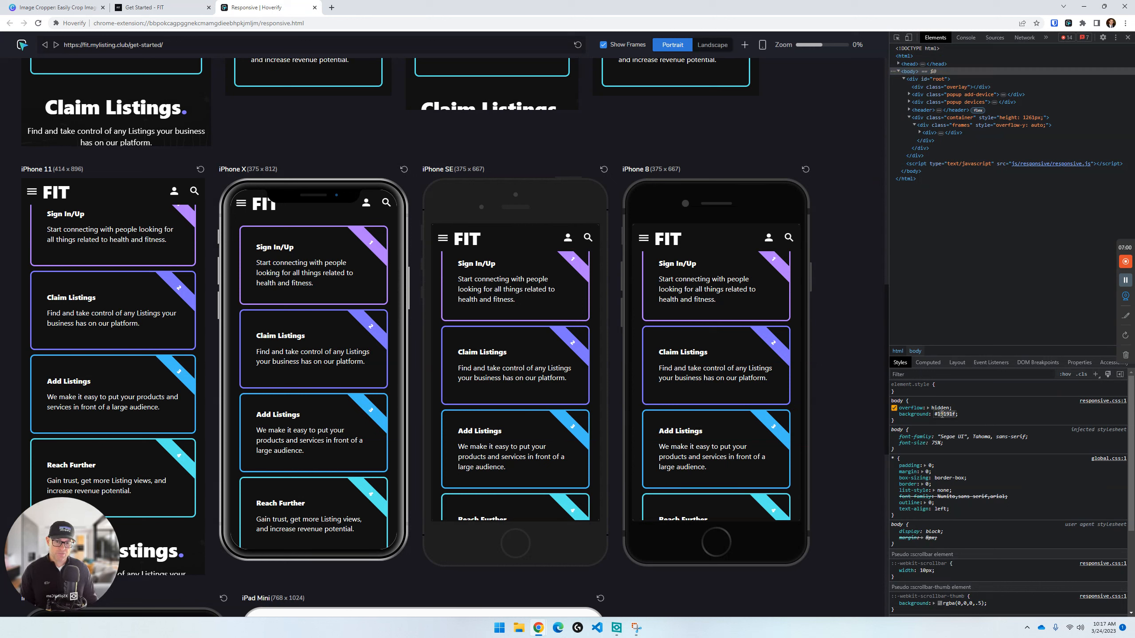
{"action": "type", "text": "#111"}
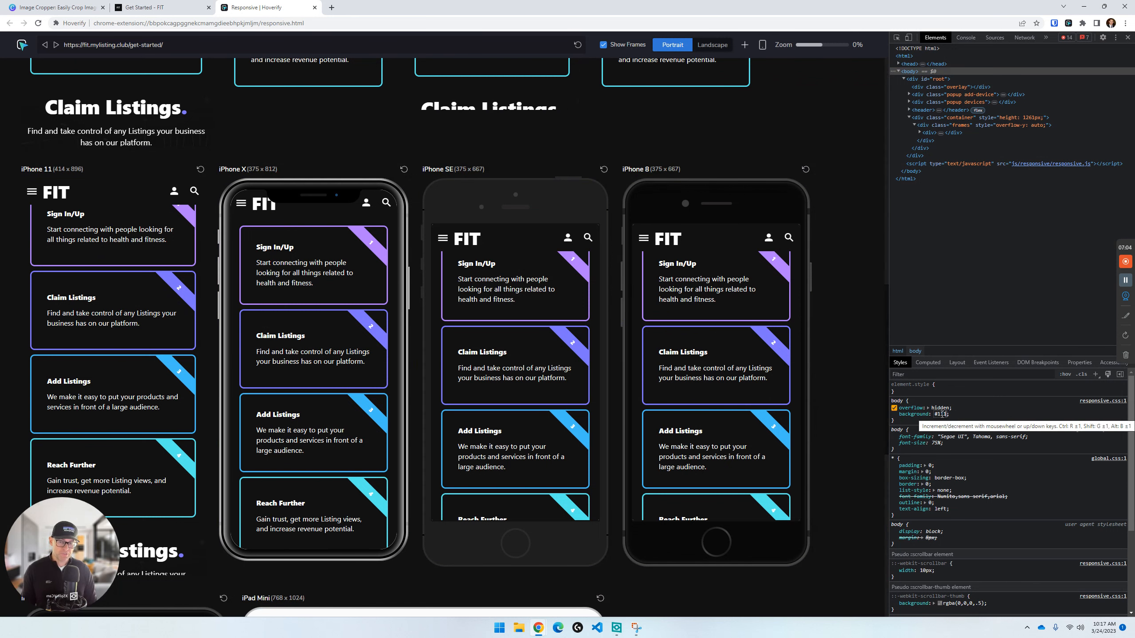
{"action": "left_click", "coordinate": [971, 416]}
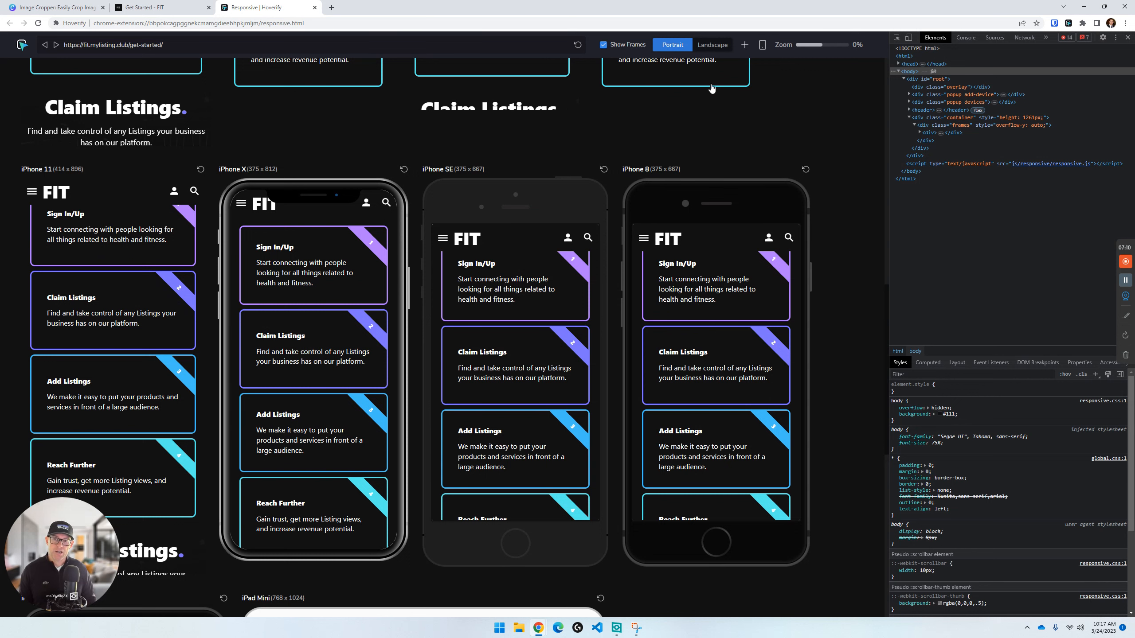
Compare the live Get Started page's background with the recolored responsive preview.
{"action": "left_click", "coordinate": [148, 7]}
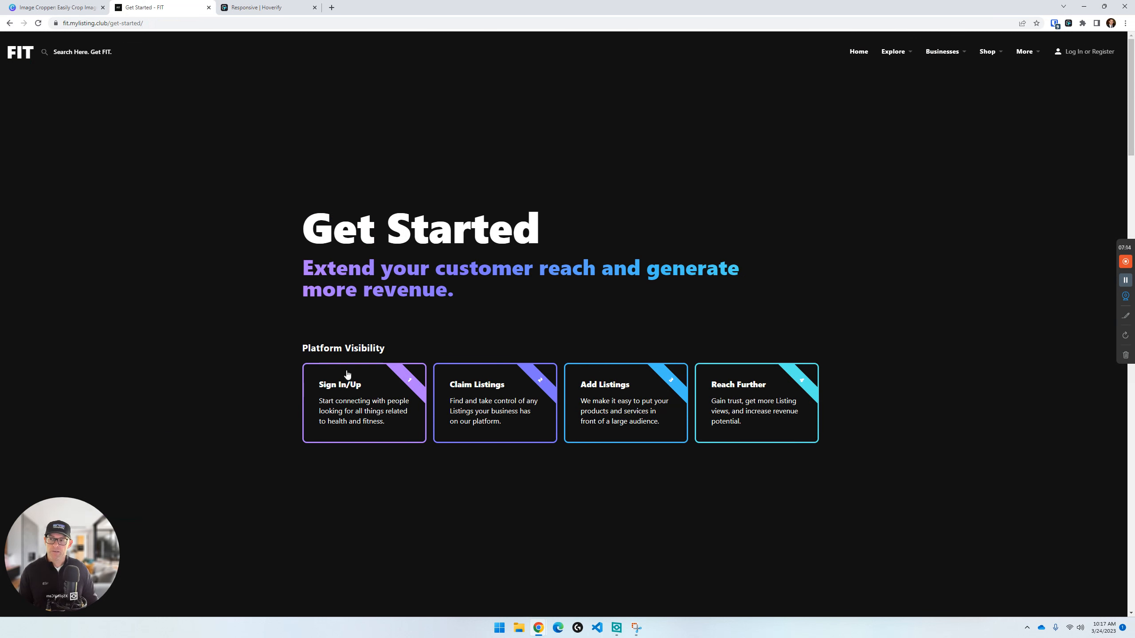
{"action": "scroll", "coordinate": [625, 438], "scroll_direction": "down", "scroll_amount": 1}
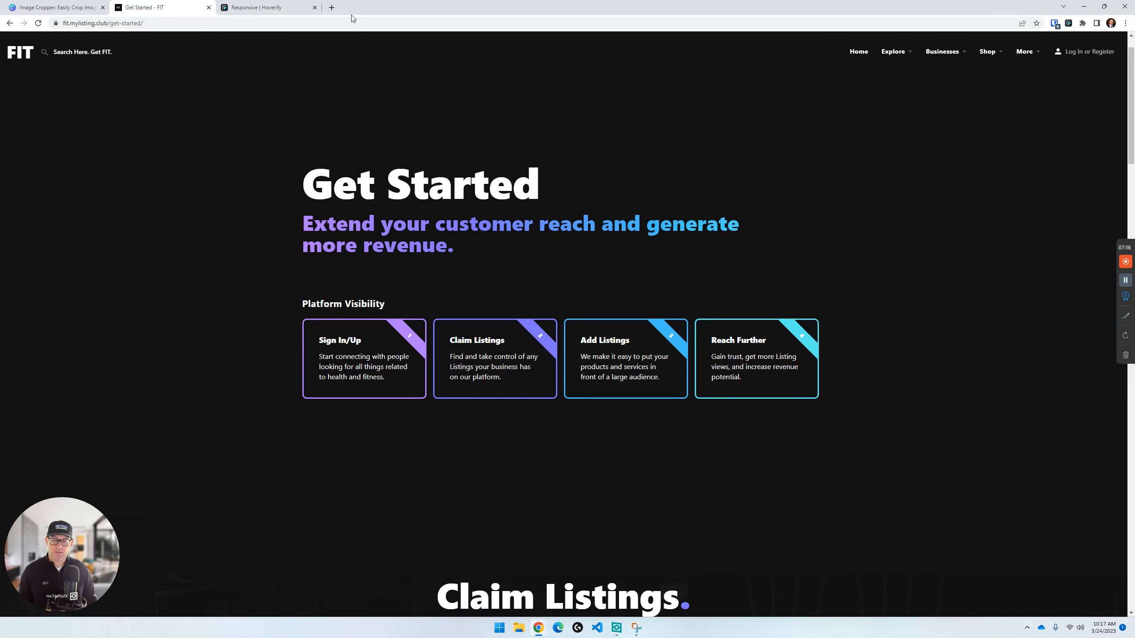
{"action": "left_click", "coordinate": [268, 8]}
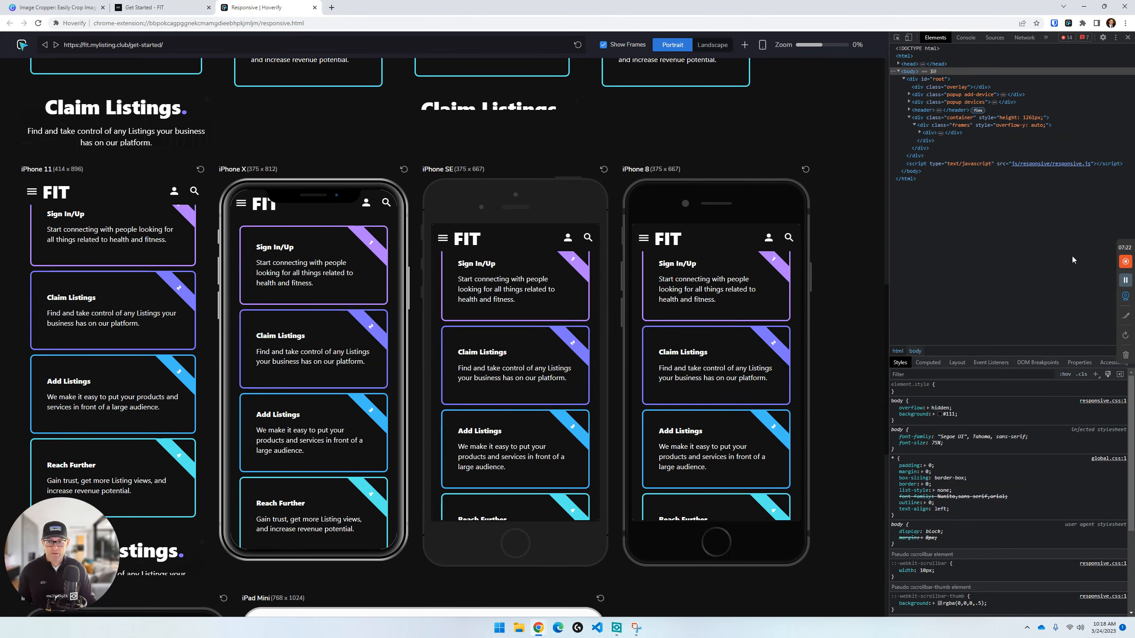
Try to take a rectangular screen snip of the iPhone 8 frame with the Get Started heading in view.
{"action": "scroll", "coordinate": [754, 383], "scroll_direction": "up", "scroll_amount": 3}
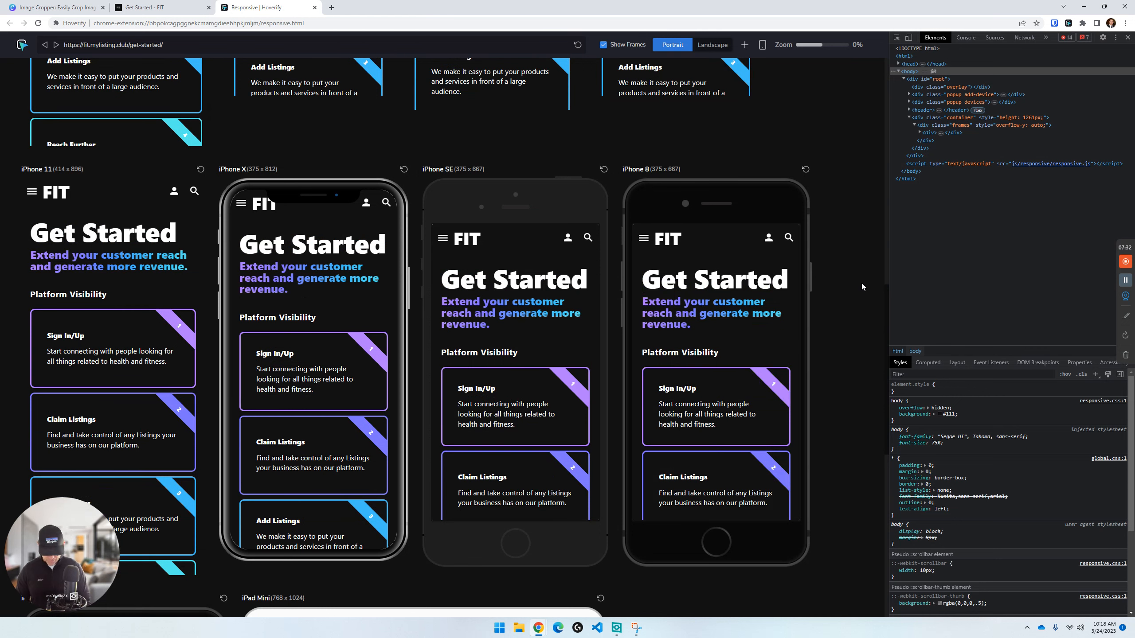
{"action": "key", "text": "super+shift+s"}
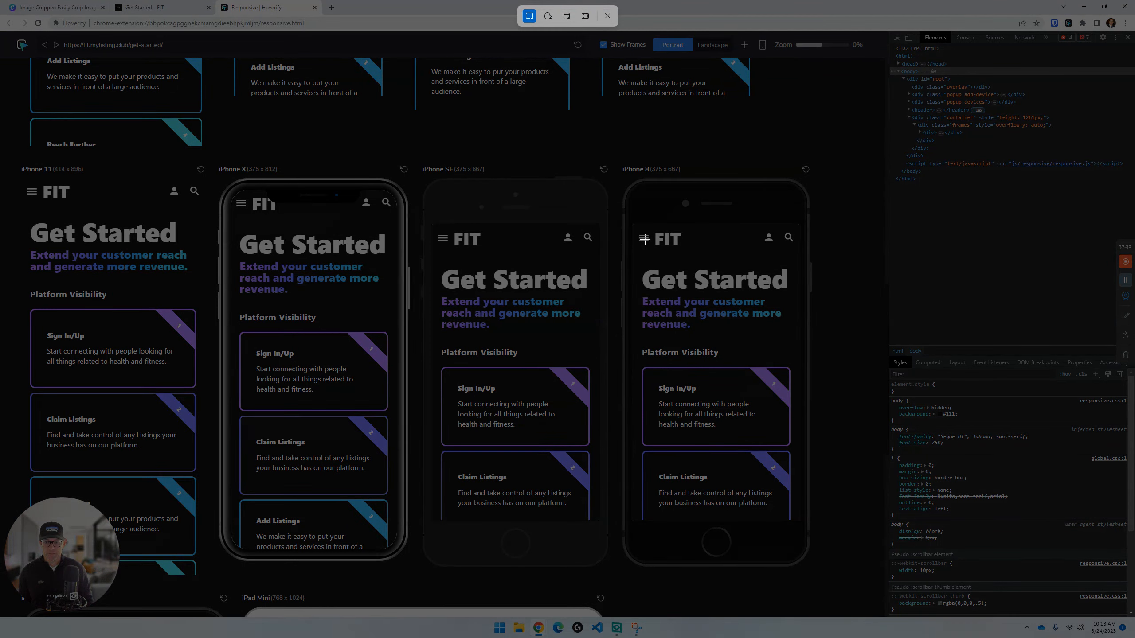
{"action": "left_click_drag", "start_coordinate": [616, 175], "coordinate": [815, 571]}
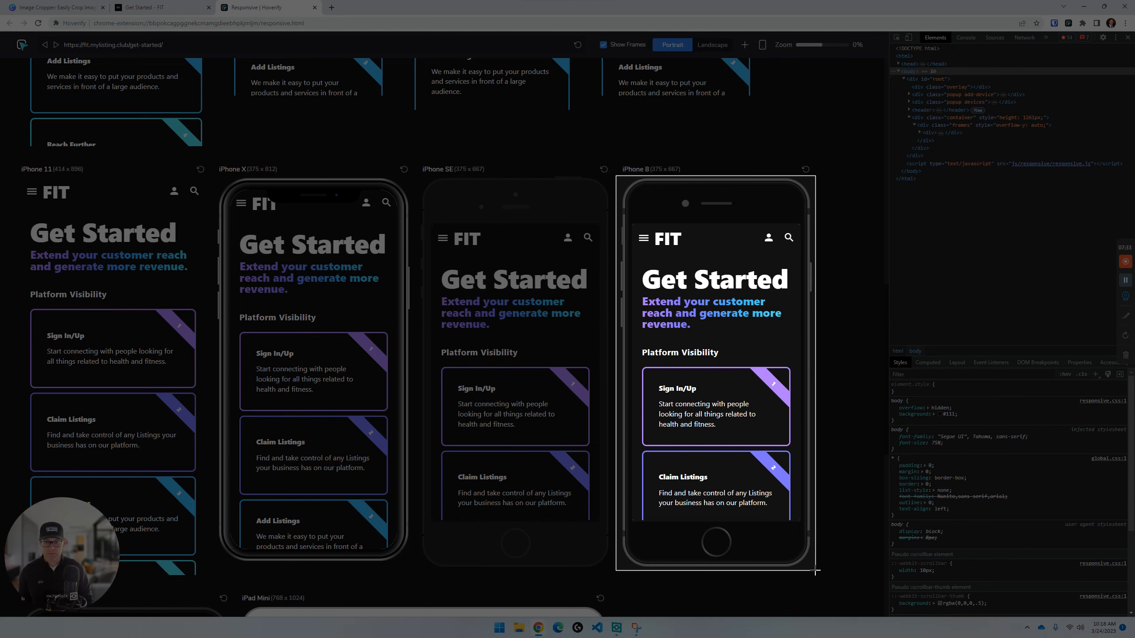
{"action": "left_click_drag", "start_coordinate": [815, 571], "coordinate": [814, 569]}
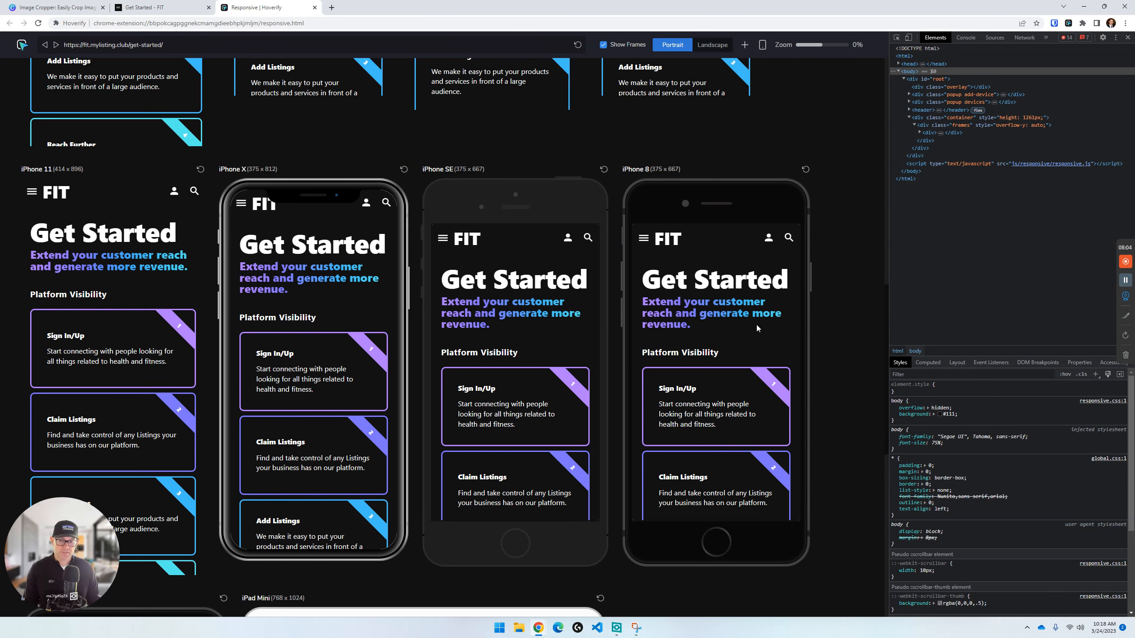
Look in the Snipping Tool for the iPhone 8 capture and close it.
{"action": "left_click", "coordinate": [635, 627]}
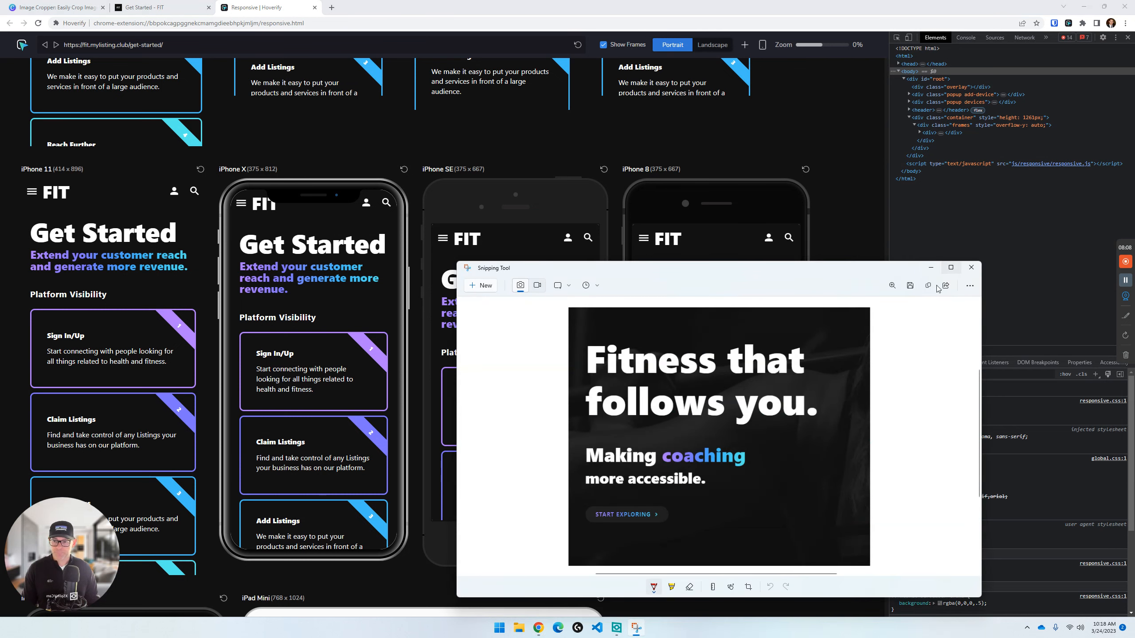
{"action": "left_click", "coordinate": [951, 268]}
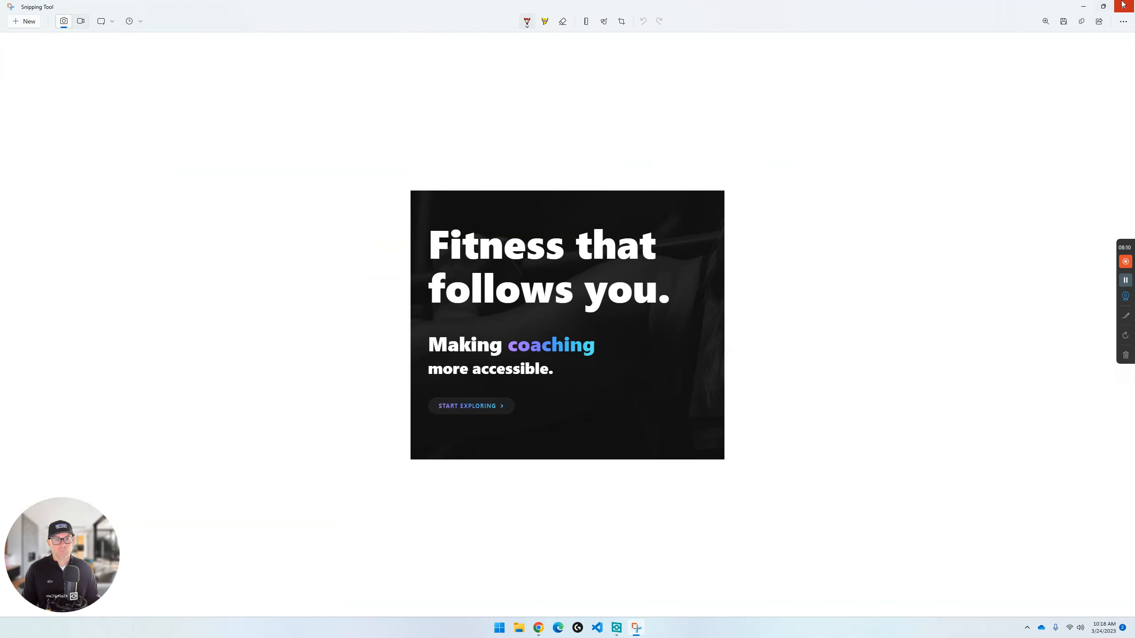
{"action": "left_click", "coordinate": [1124, 6]}
{"action": "left_click", "coordinate": [56, 7]}
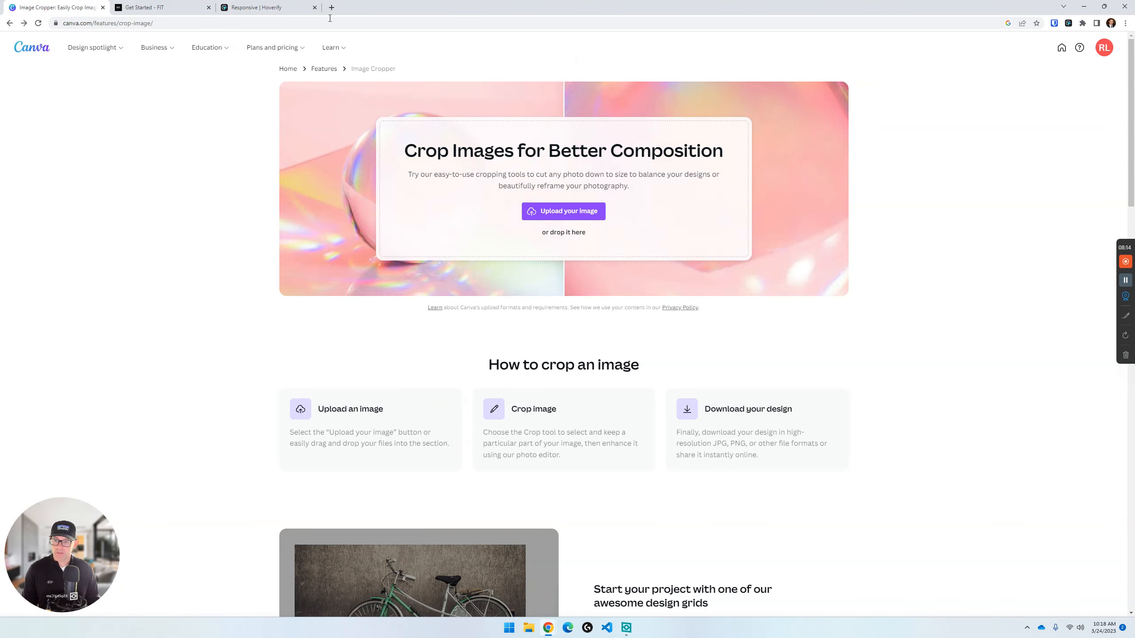
{"action": "left_click", "coordinate": [296, 5]}
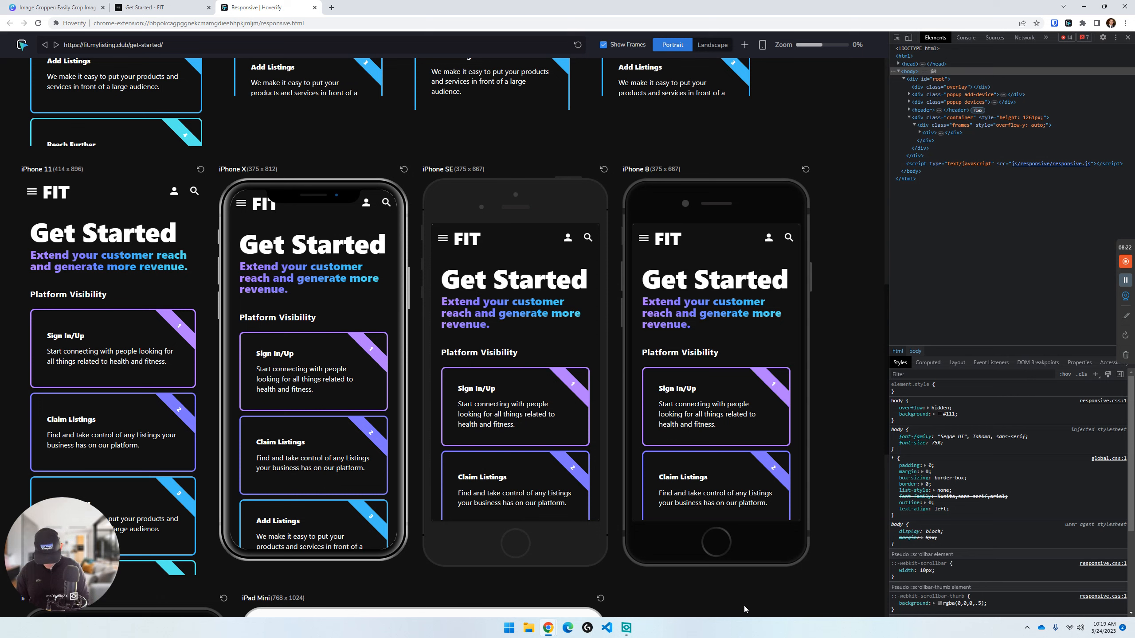
{"action": "left_click", "coordinate": [508, 629]}
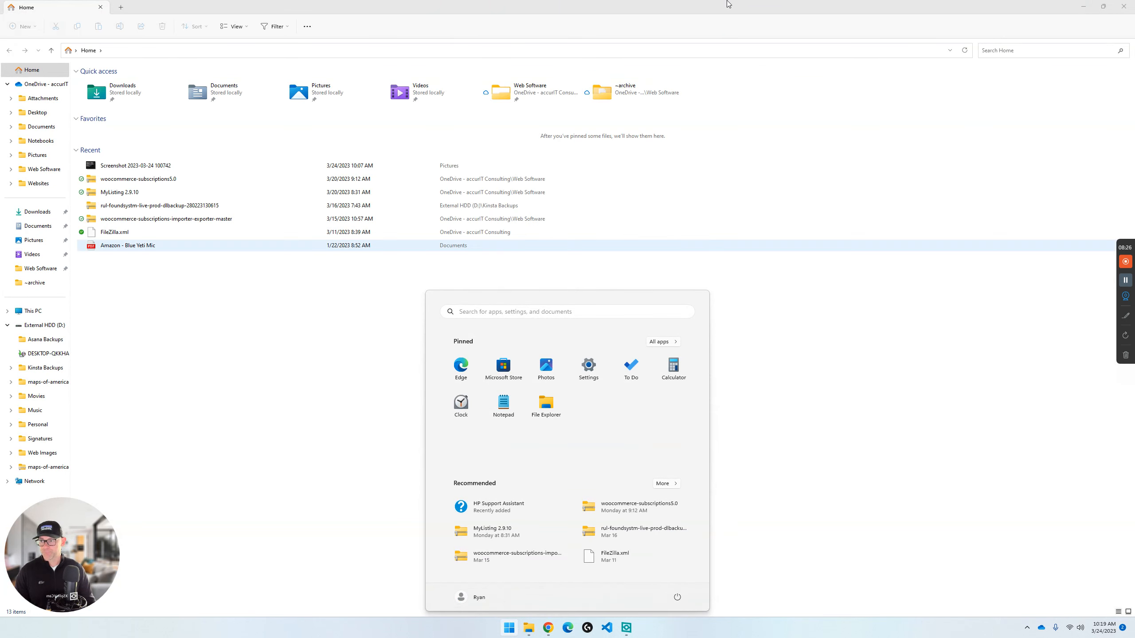
{"action": "left_click", "coordinate": [548, 628]}
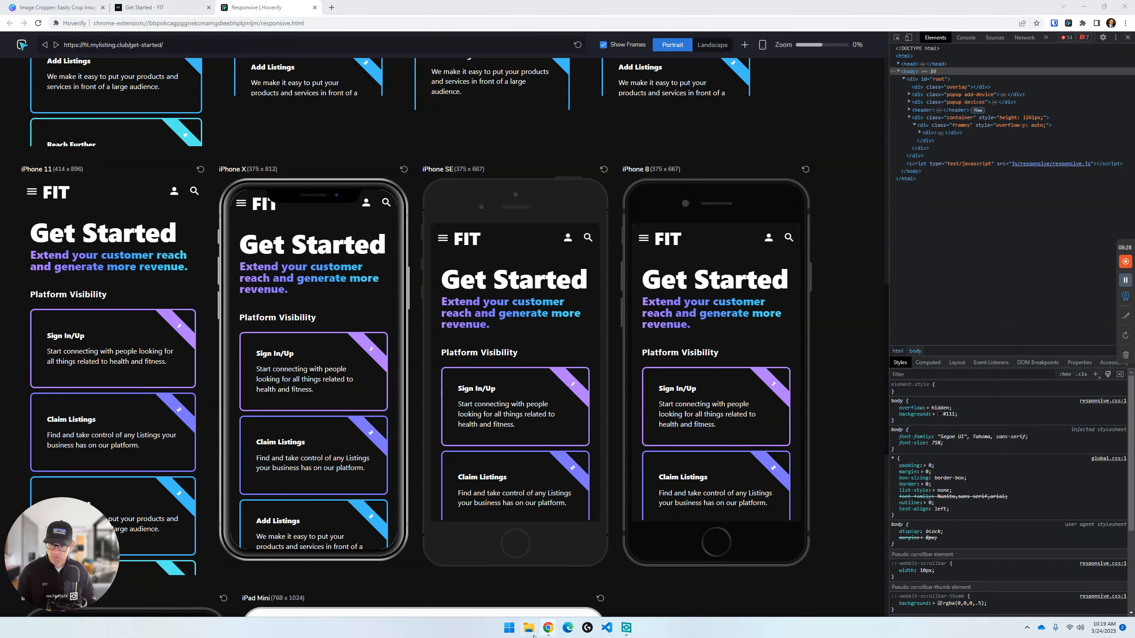
Search Windows for the Snipping Tool, pin it to the taskbar and open it.
{"action": "left_click", "coordinate": [514, 630]}
{"action": "type", "text": "sni"}
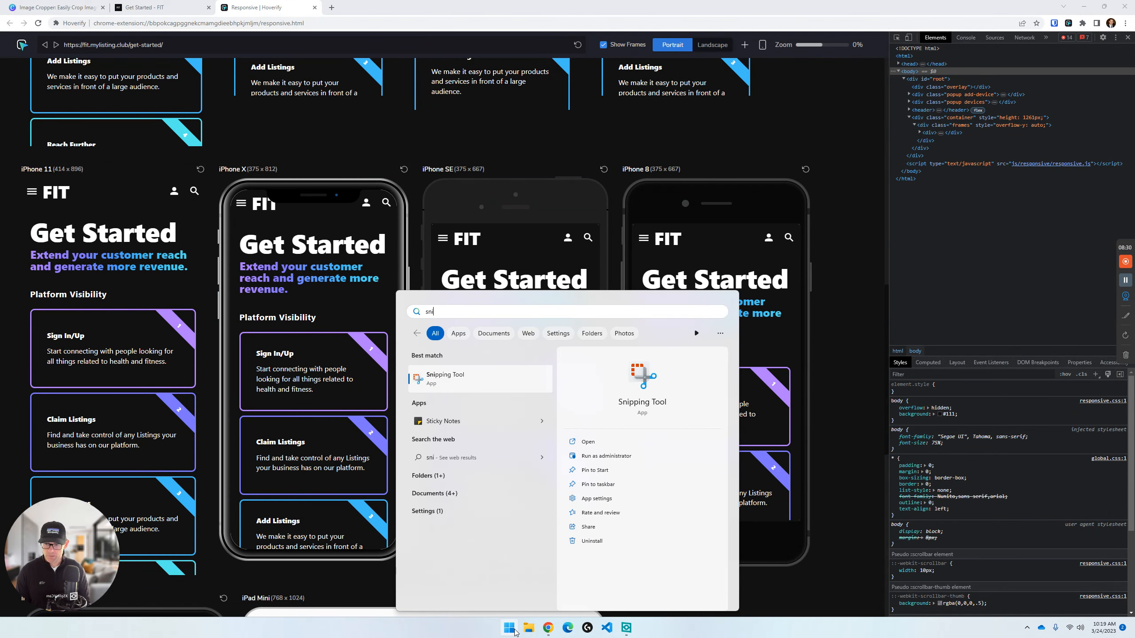
{"action": "left_click", "coordinate": [602, 486]}
{"action": "left_click", "coordinate": [586, 441]}
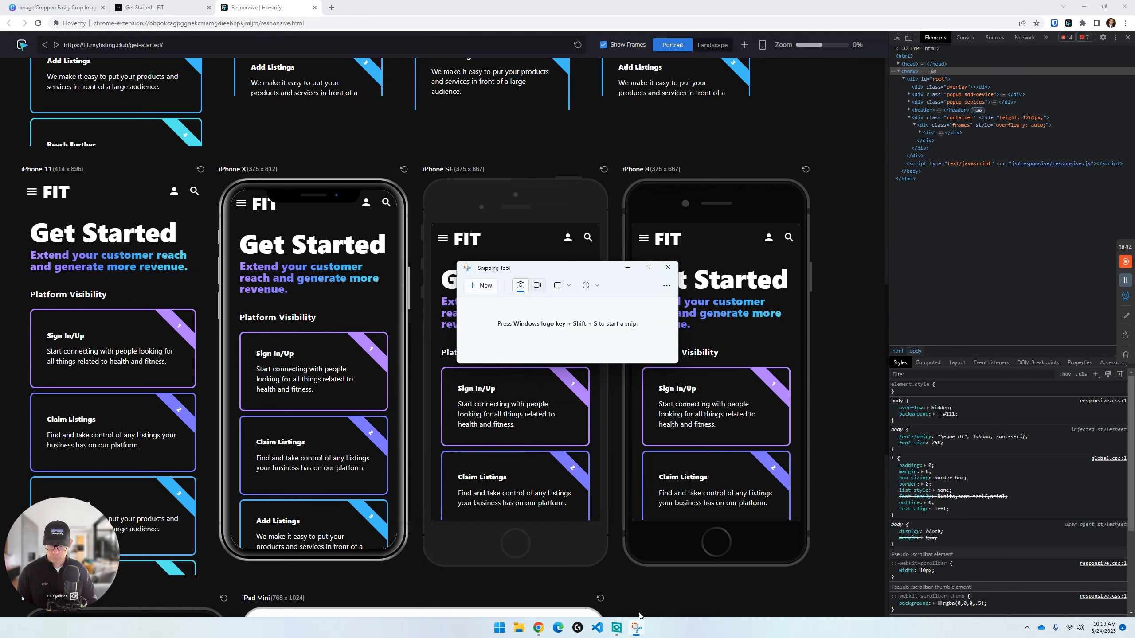
Capture a rectangular snip around the iPhone 8 frame and view it in the maximized Snipping Tool window.
{"action": "left_click", "coordinate": [490, 286]}
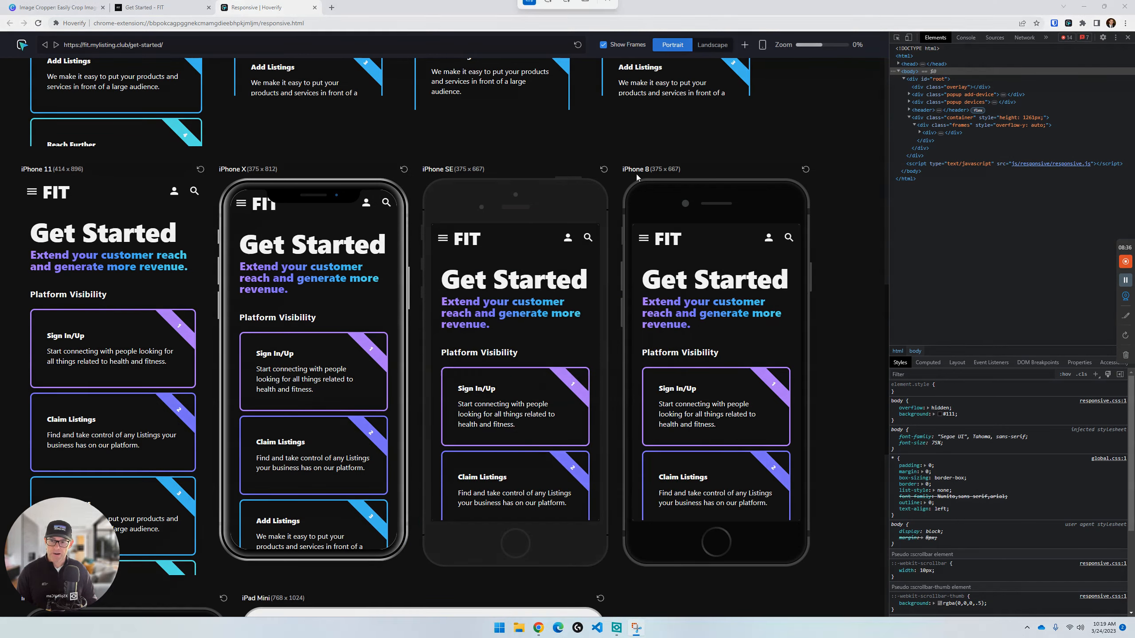
{"action": "left_click_drag", "start_coordinate": [619, 176], "coordinate": [814, 569]}
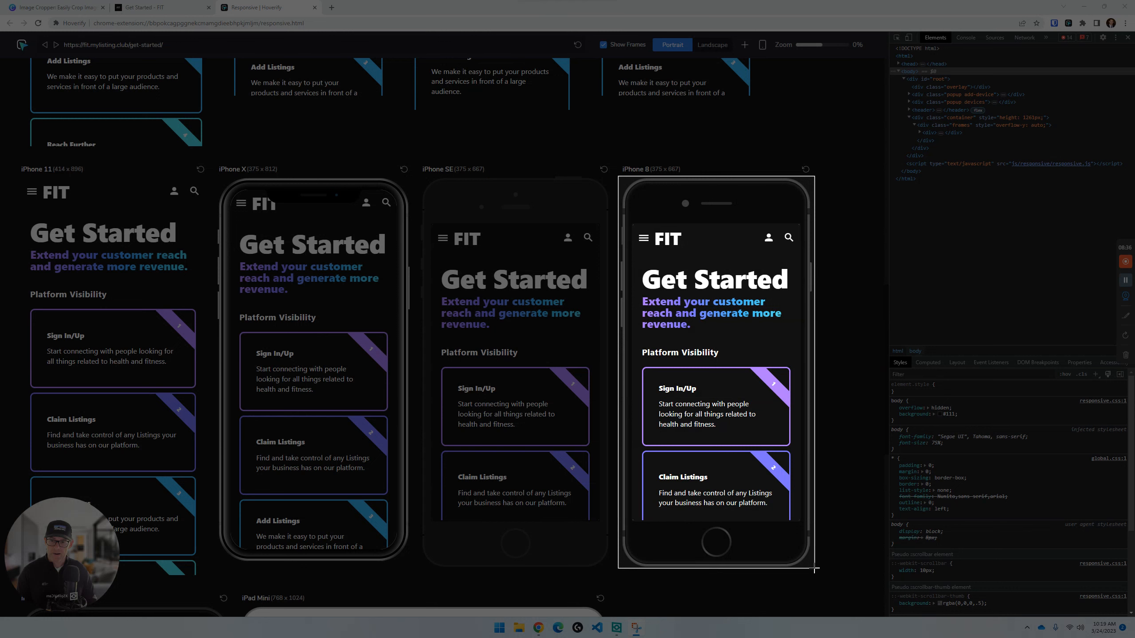
{"action": "left_click_drag", "start_coordinate": [814, 569], "coordinate": [815, 570]}
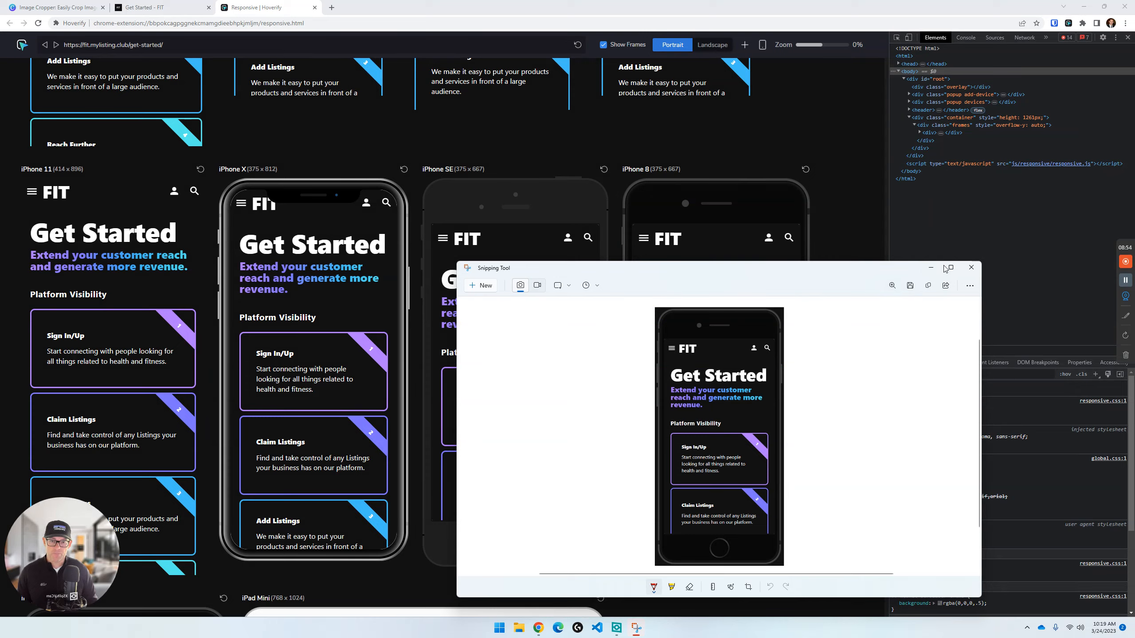
{"action": "left_click", "coordinate": [947, 268]}
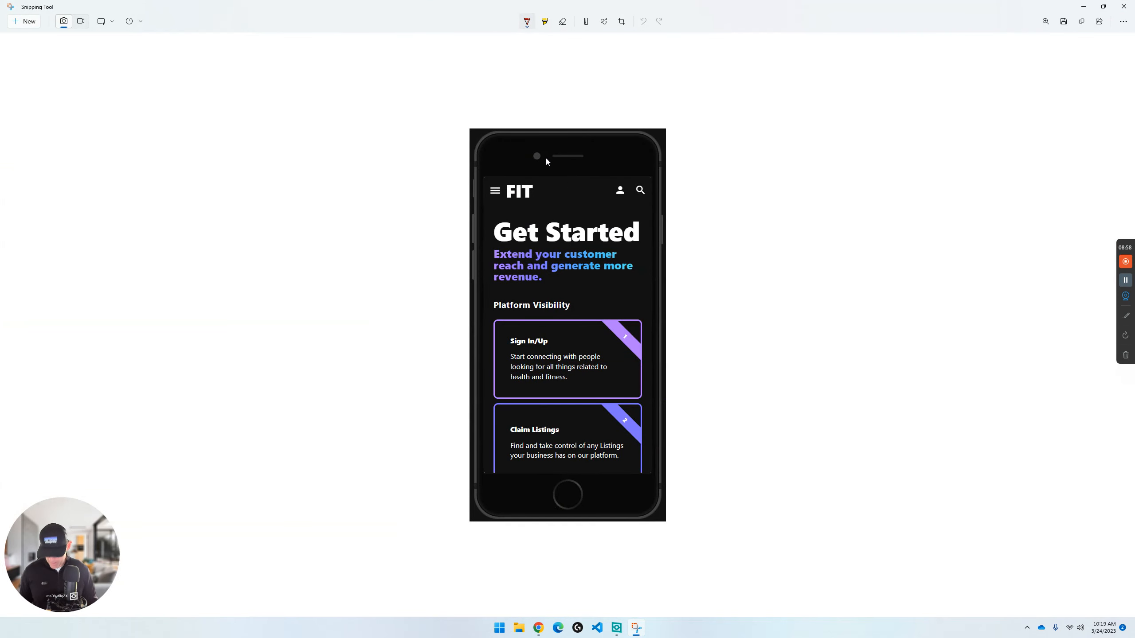
{"action": "left_click", "coordinate": [477, 131]}
{"action": "key", "text": "ctrl"}
{"action": "key", "text": "ctrl"}
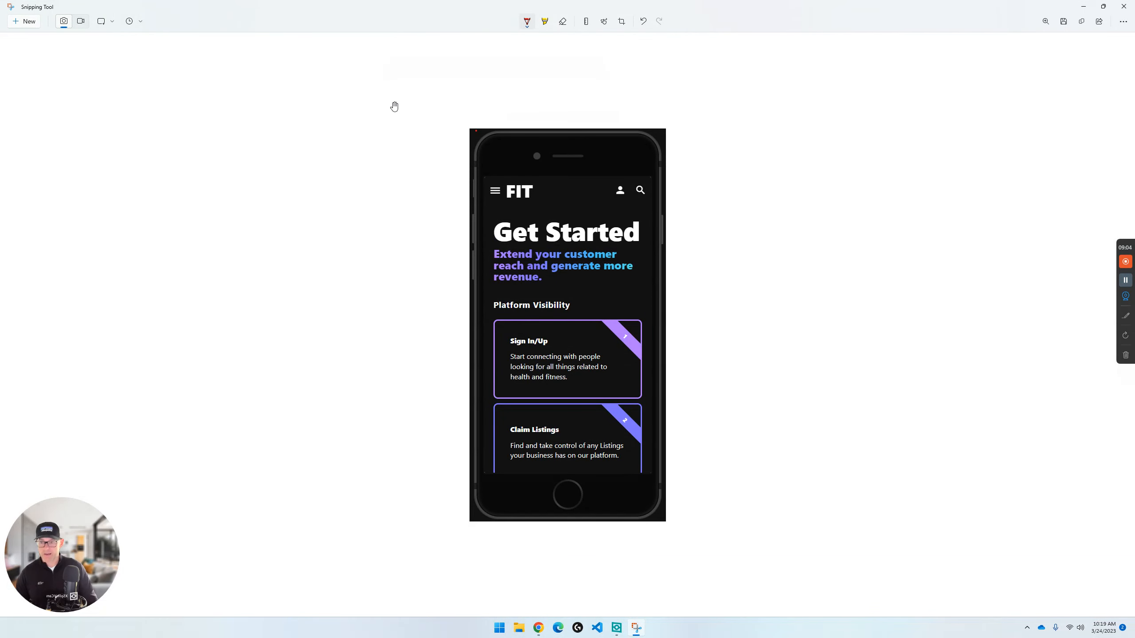
Undo the last change made to the iPhone 8 snip.
{"action": "key", "text": "ctrl+z"}
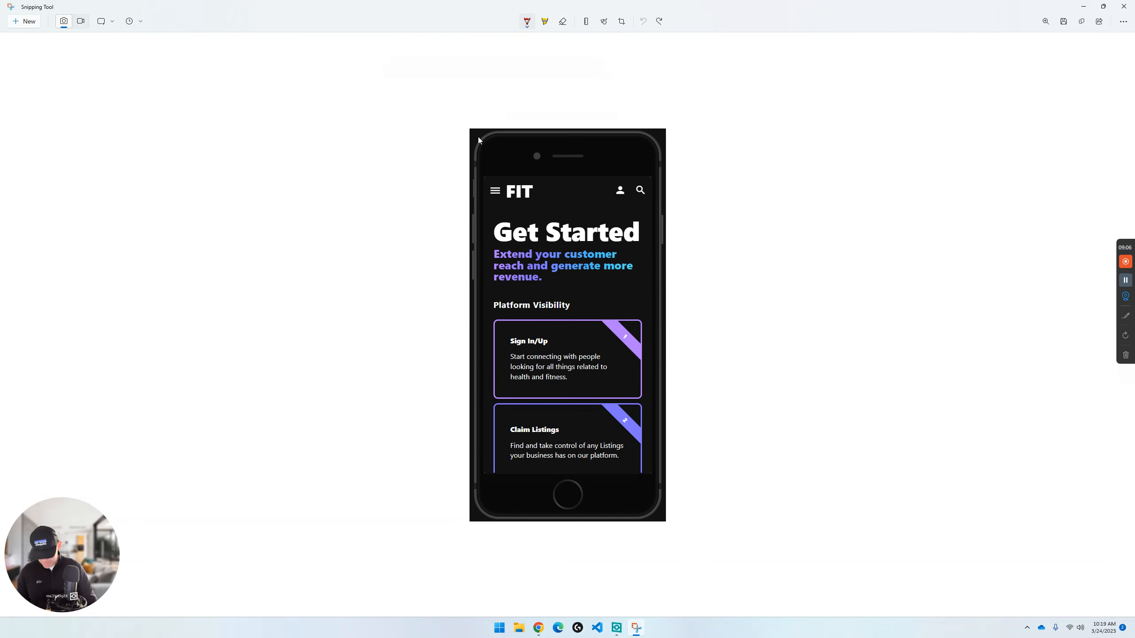
{"action": "key", "text": "ctrl"}
{"action": "key", "text": "ctrl"}
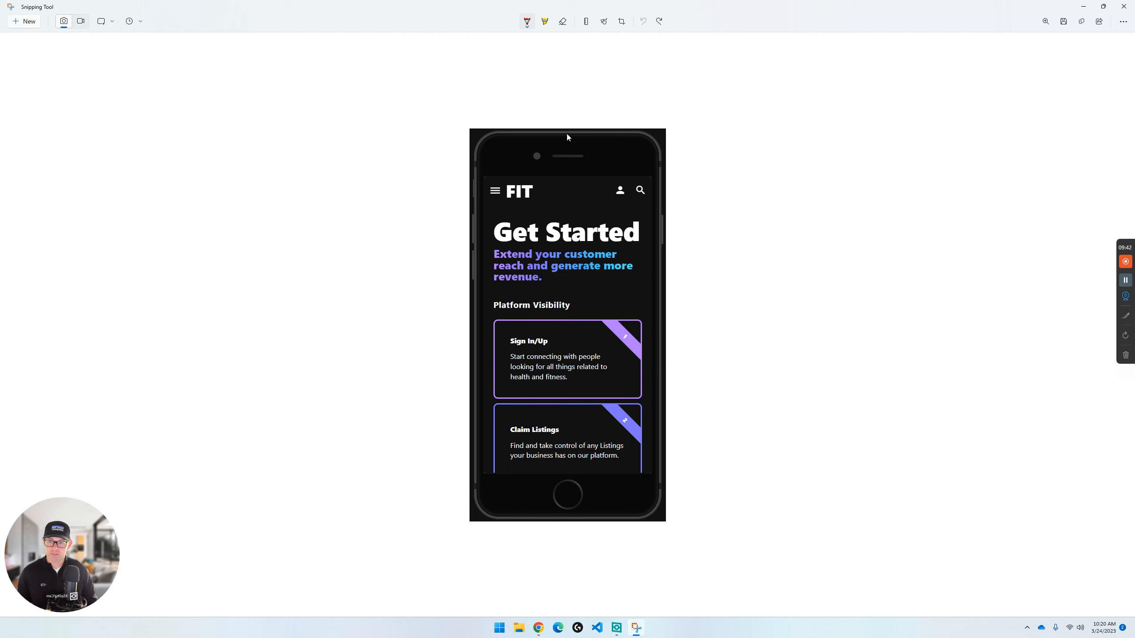
Crop all four edges of the snip closer to the iPhone 8 frame and view the result in the maximized window.
{"action": "left_click", "coordinate": [622, 21]}
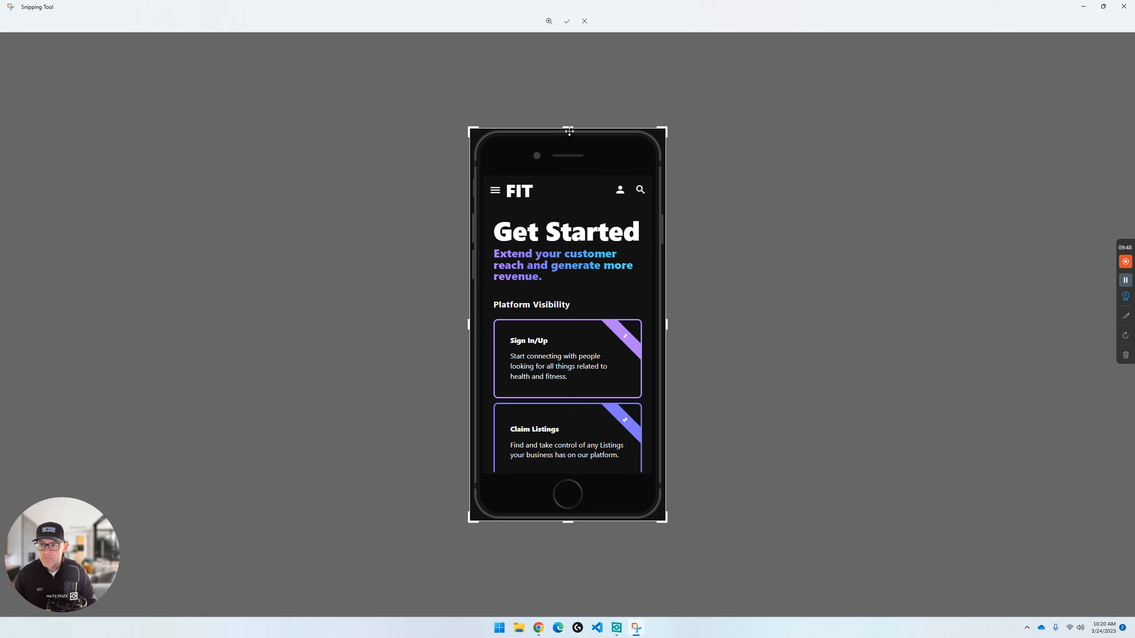
{"action": "left_click_drag", "start_coordinate": [570, 134], "coordinate": [568, 129]}
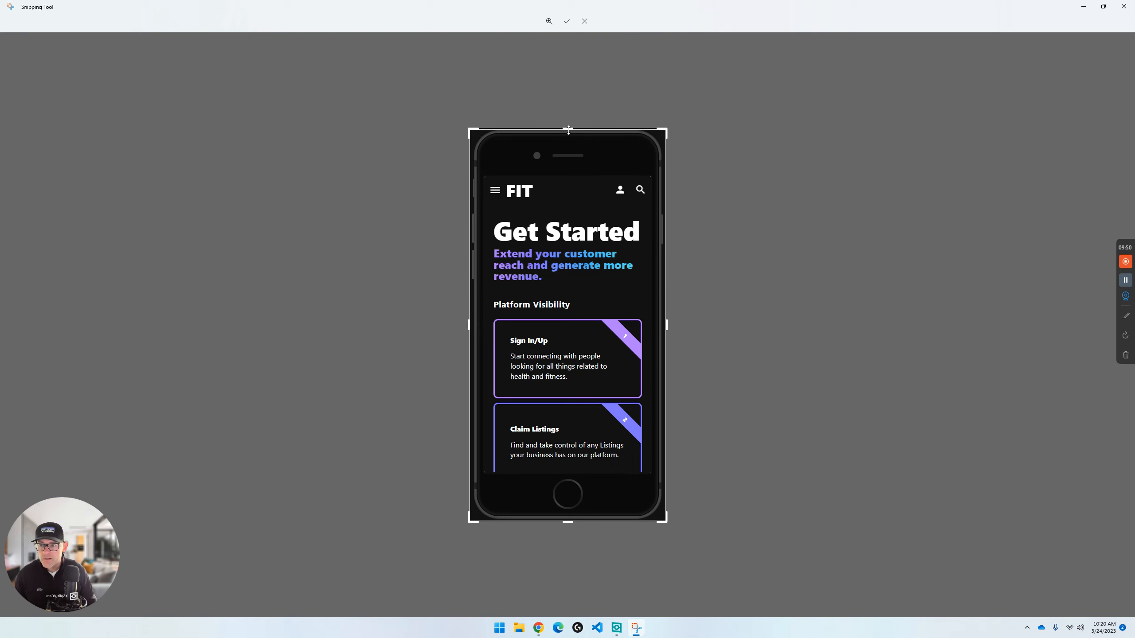
{"action": "left_click_drag", "start_coordinate": [570, 522], "coordinate": [571, 521]}
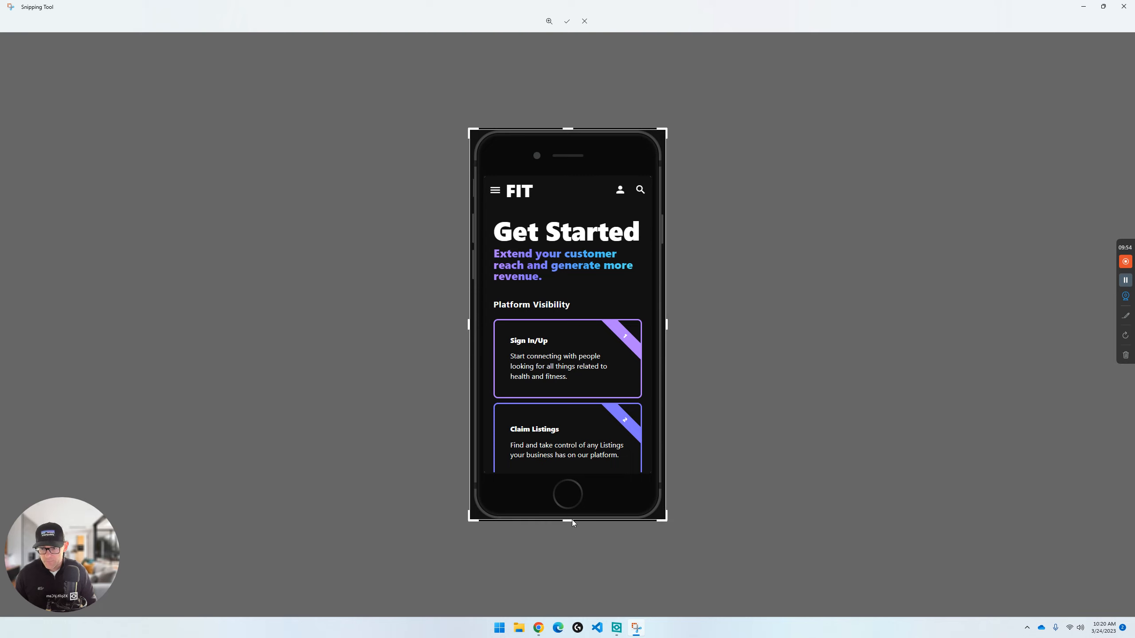
{"action": "left_click_drag", "start_coordinate": [666, 321], "coordinate": [665, 321]}
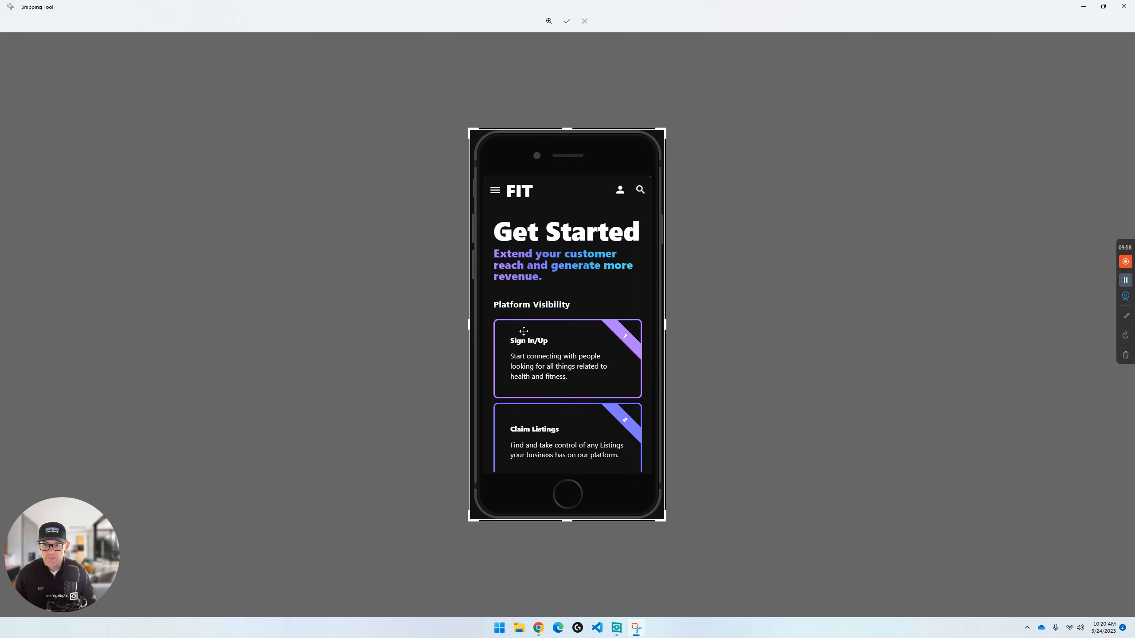
{"action": "left_click_drag", "start_coordinate": [469, 328], "coordinate": [472, 327]}
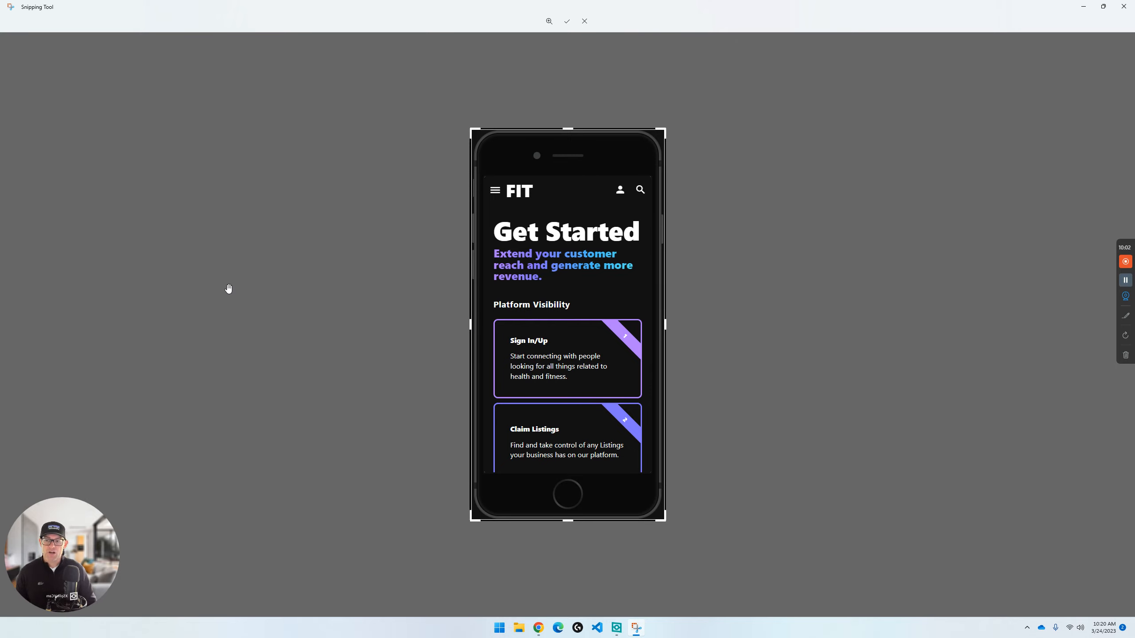
{"action": "key", "text": "Return"}
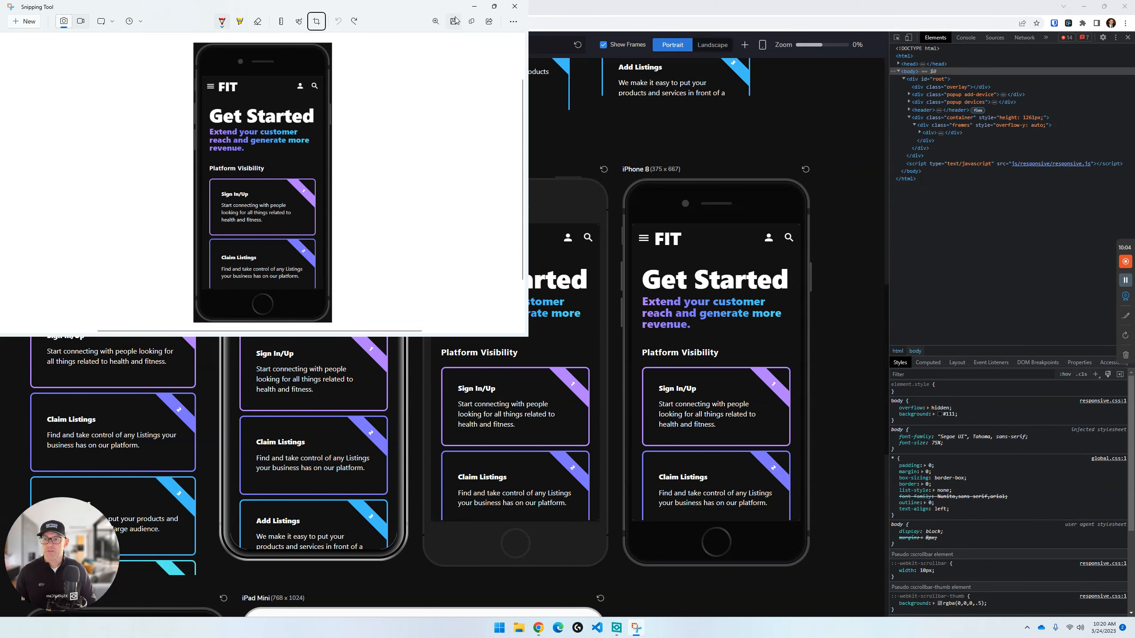
{"action": "left_click", "coordinate": [495, 8]}
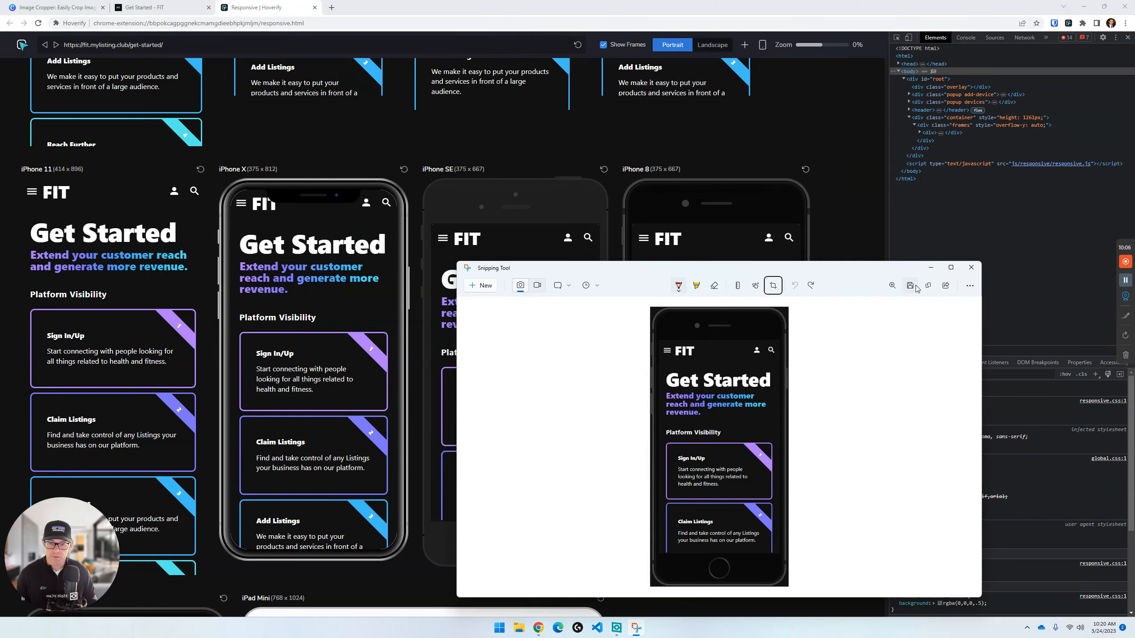
{"action": "double_click", "coordinate": [945, 268]}
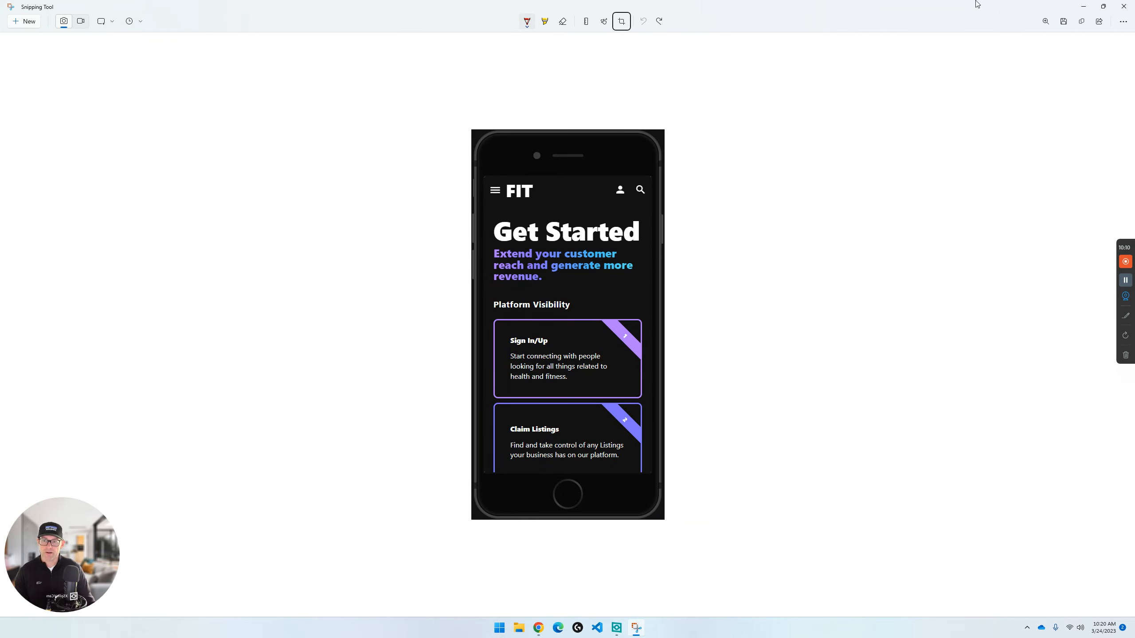
Minimize the Snipping Tool and view the phone mockup beside Step 1 on the FIT site's How It Works page.
{"action": "left_click", "coordinate": [1083, 5]}
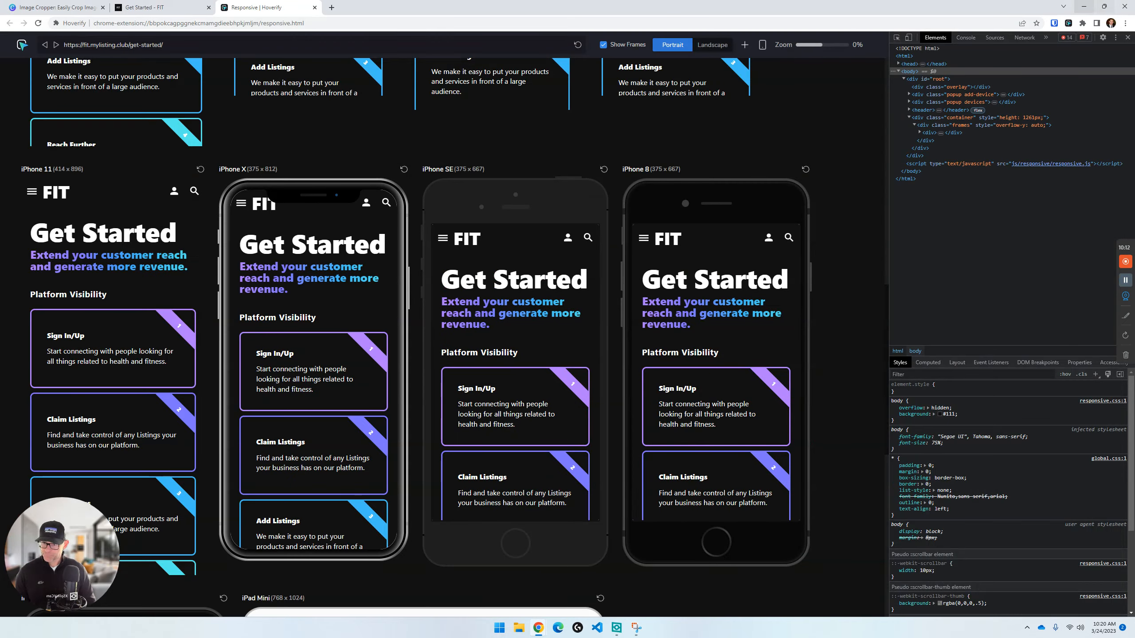
{"action": "left_click", "coordinate": [159, 5]}
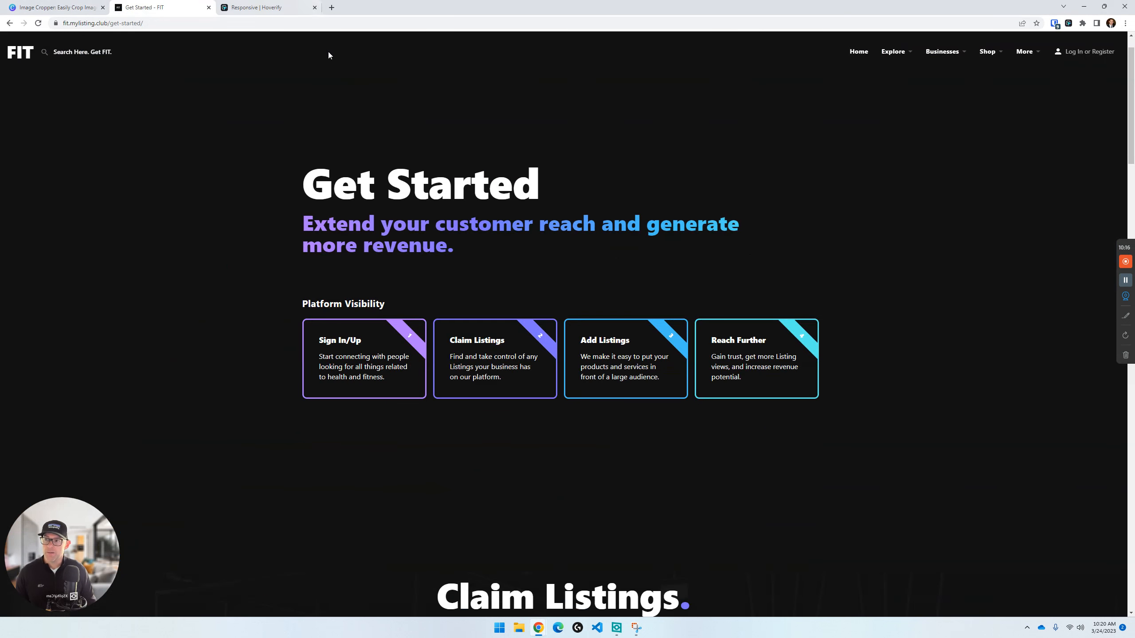
{"action": "mouse_move", "coordinate": [943, 52]}
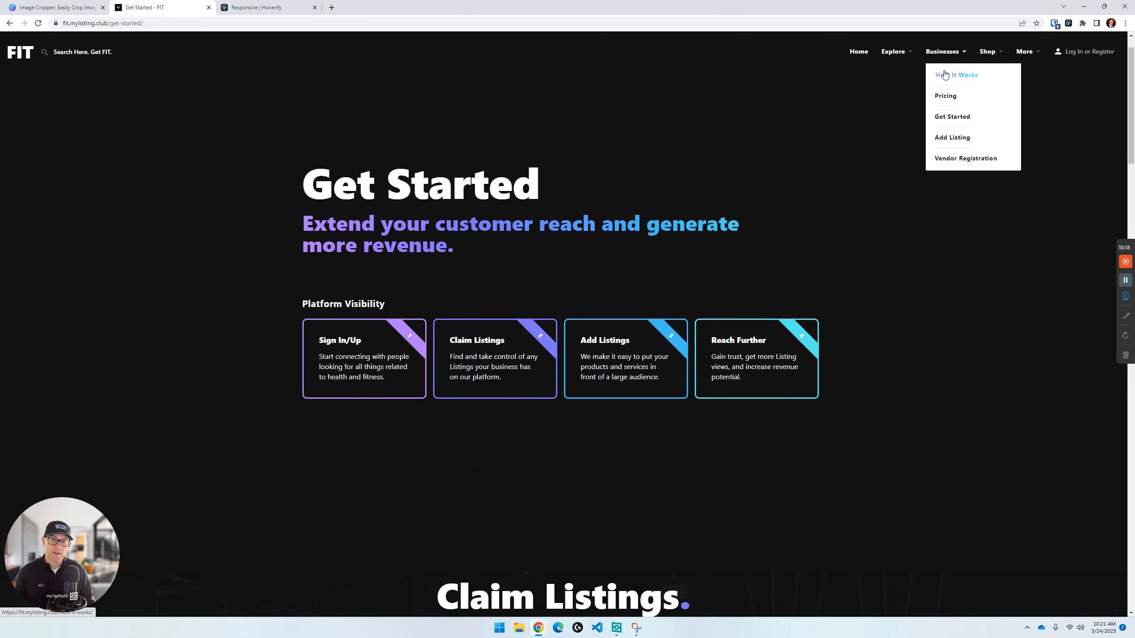
{"action": "left_click", "coordinate": [946, 77]}
{"action": "scroll", "coordinate": [624, 304], "scroll_direction": "down", "scroll_amount": 5}
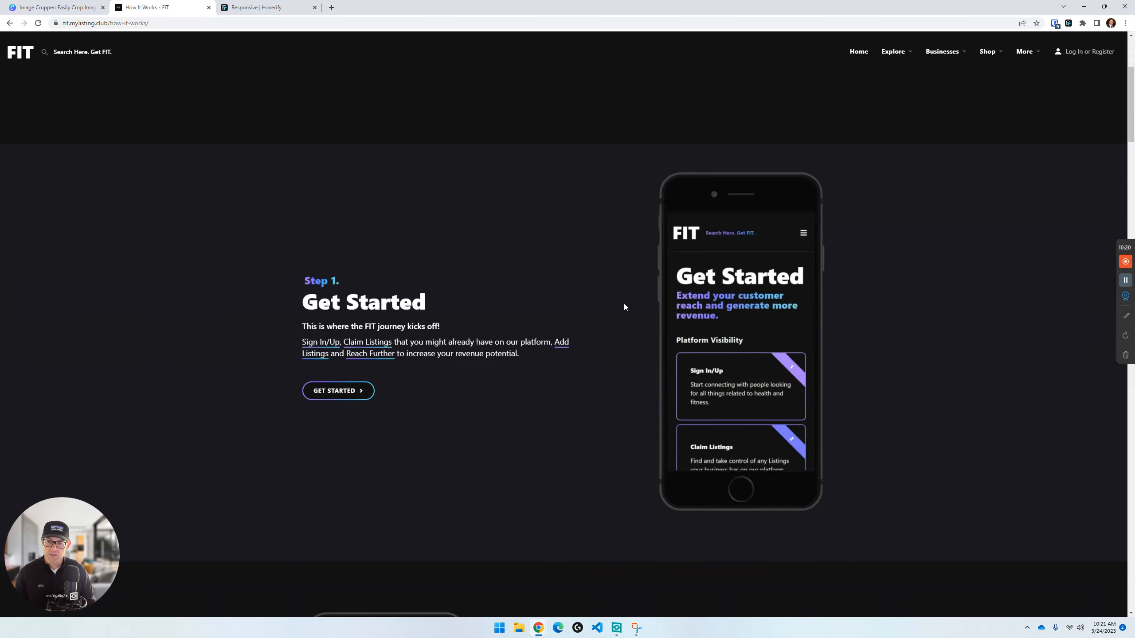
{"action": "scroll", "coordinate": [708, 232], "scroll_direction": "up", "scroll_amount": 2}
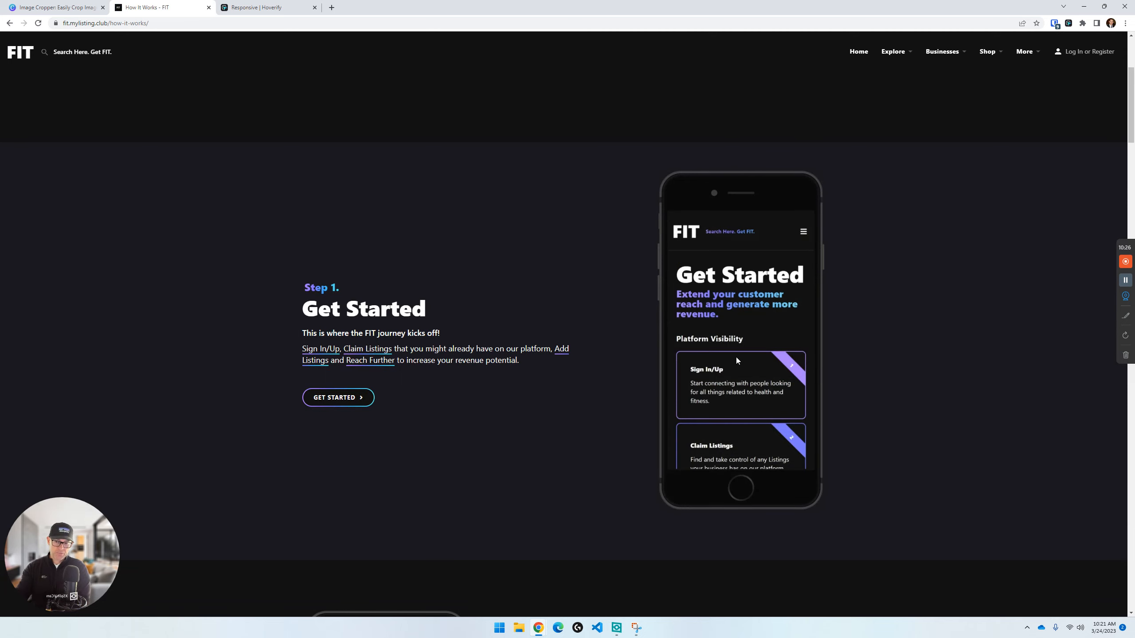
Arrange the WordPress Dashboard and How It Works tabs before the Hoverify tab in one browser window and show the dashboard.
{"action": "middle_click", "coordinate": [148, 2]}
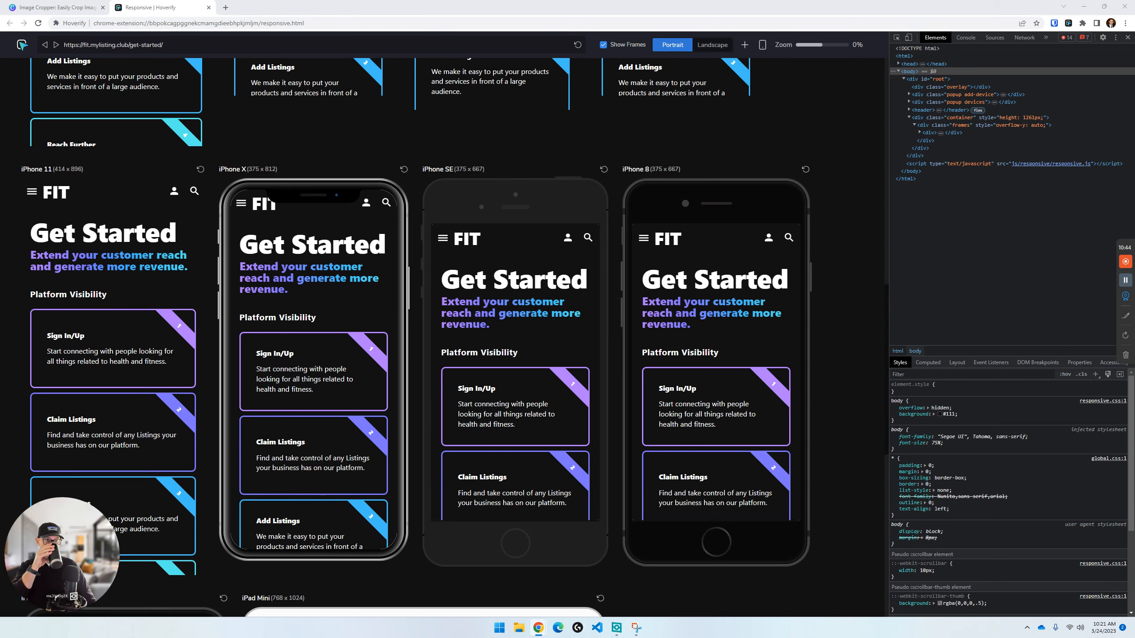
{"action": "left_click_drag", "start_coordinate": [496, 172], "coordinate": [143, 2]}
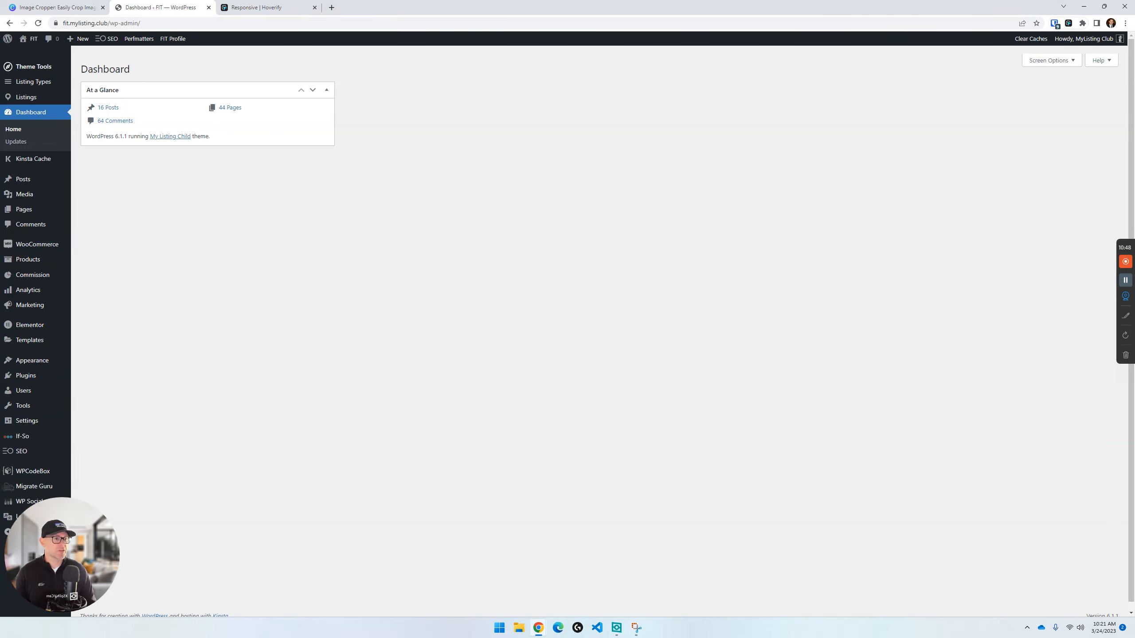
{"action": "left_click_drag", "start_coordinate": [378, 141], "coordinate": [295, 1]}
{"action": "left_click", "coordinate": [394, 6]}
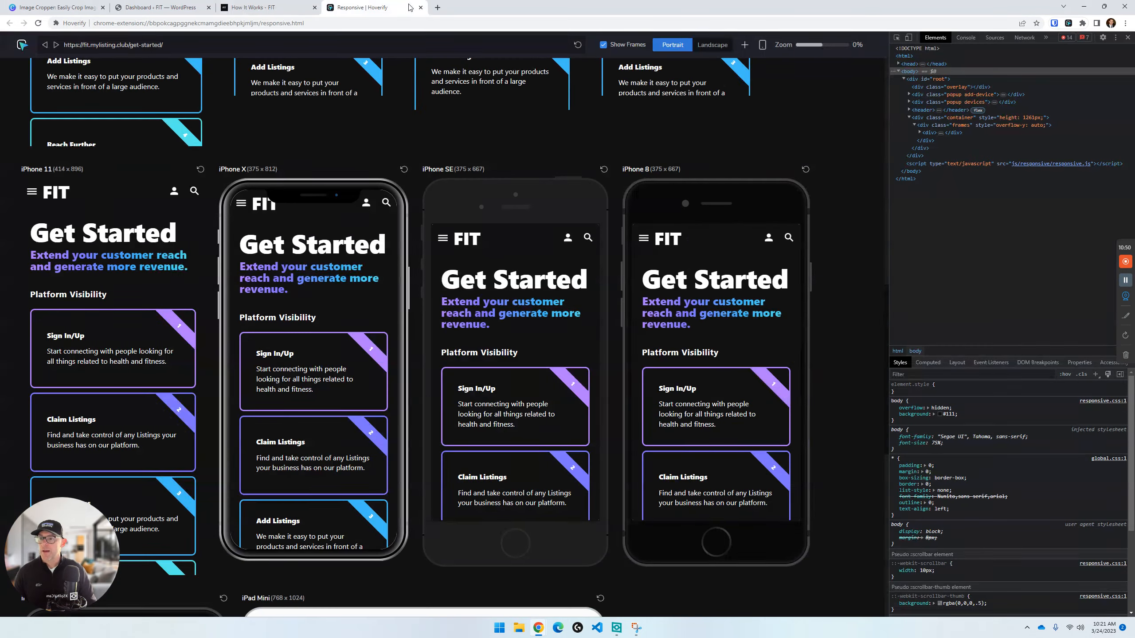
{"action": "left_click", "coordinate": [161, 7]}
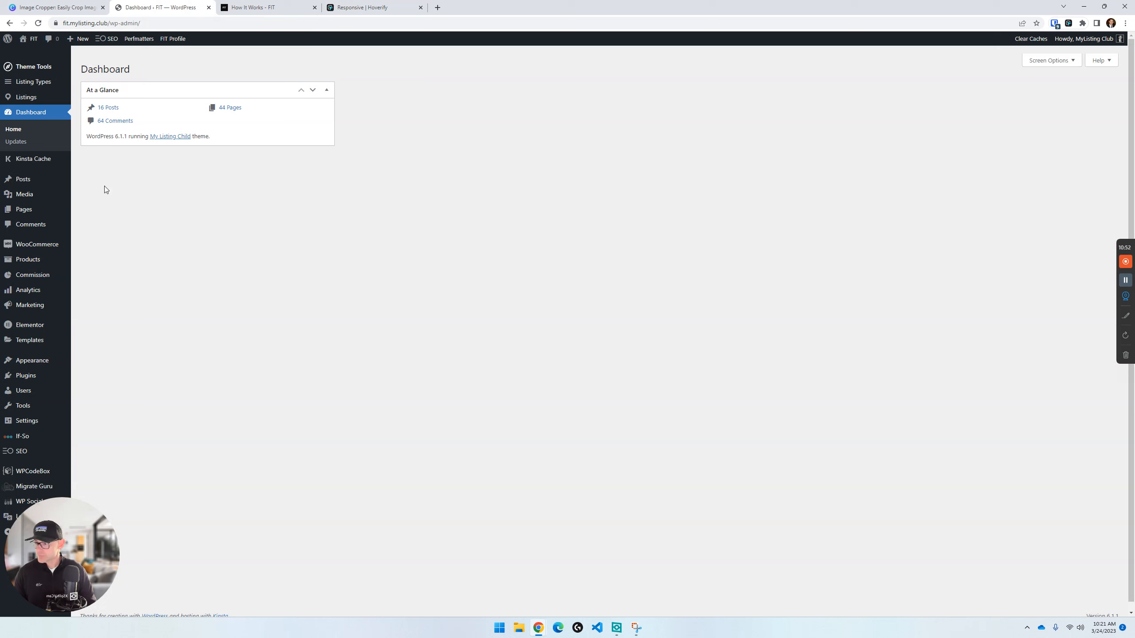
Search the WordPress pages for "how it works".
{"action": "left_click", "coordinate": [19, 211]}
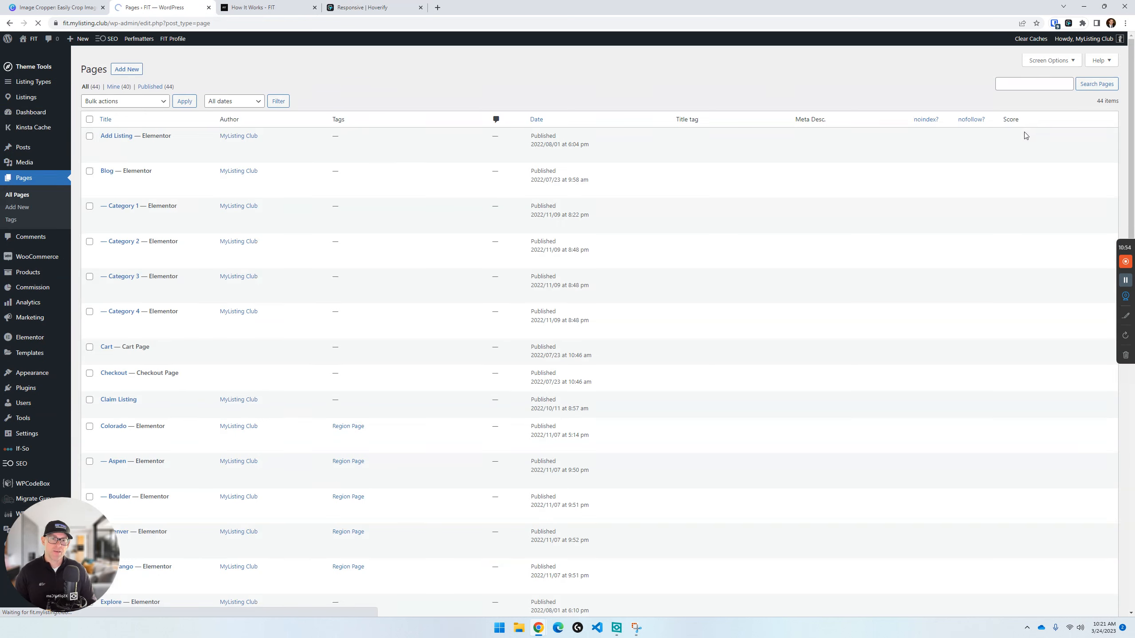
{"action": "left_click", "coordinate": [1015, 85]}
{"action": "type", "text": "how "}
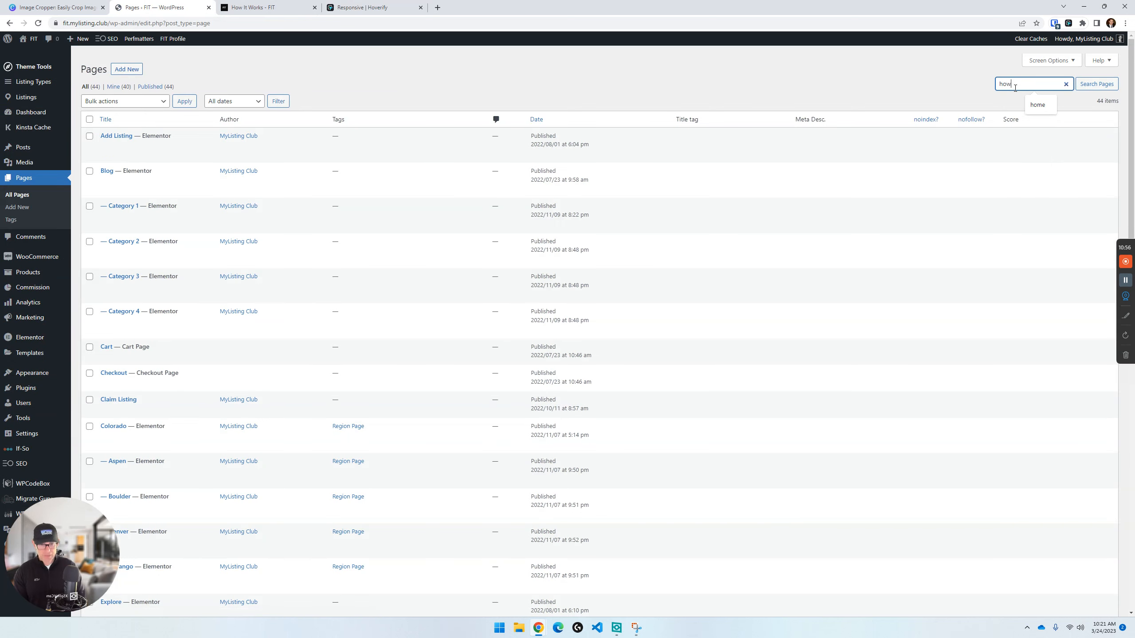
{"action": "type", "text": "it works"}
{"action": "key", "text": "Return"}
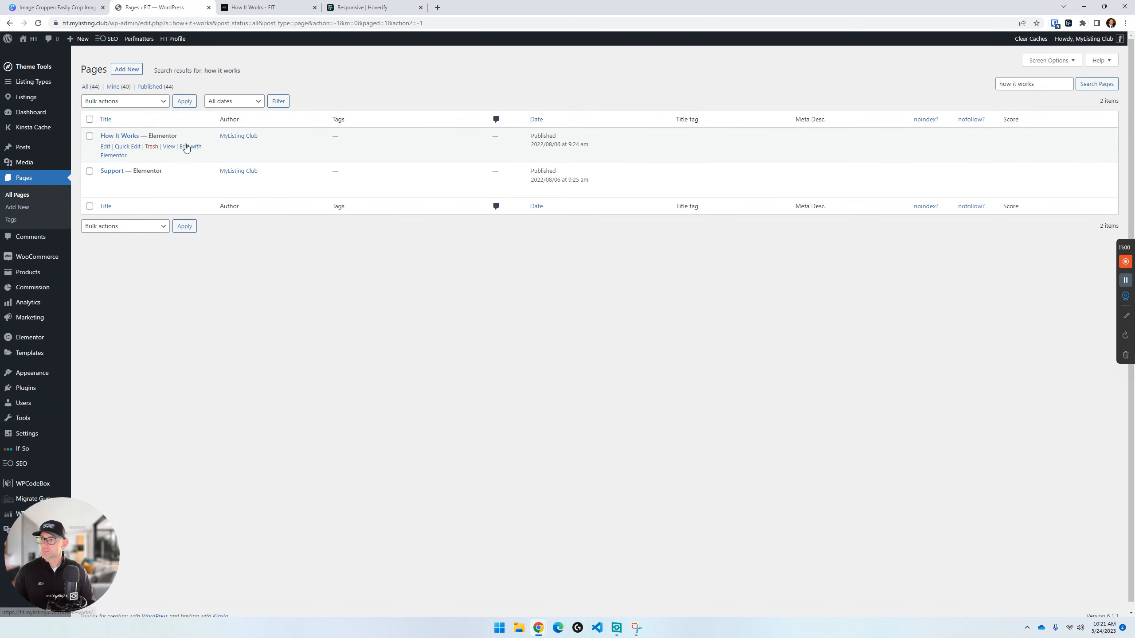
Open the How It Works page for editing with Elementor in a new tab and switch to it.
{"action": "right_click", "coordinate": [186, 149]}
{"action": "left_click", "coordinate": [208, 155]}
{"action": "left_click", "coordinate": [238, 6]}
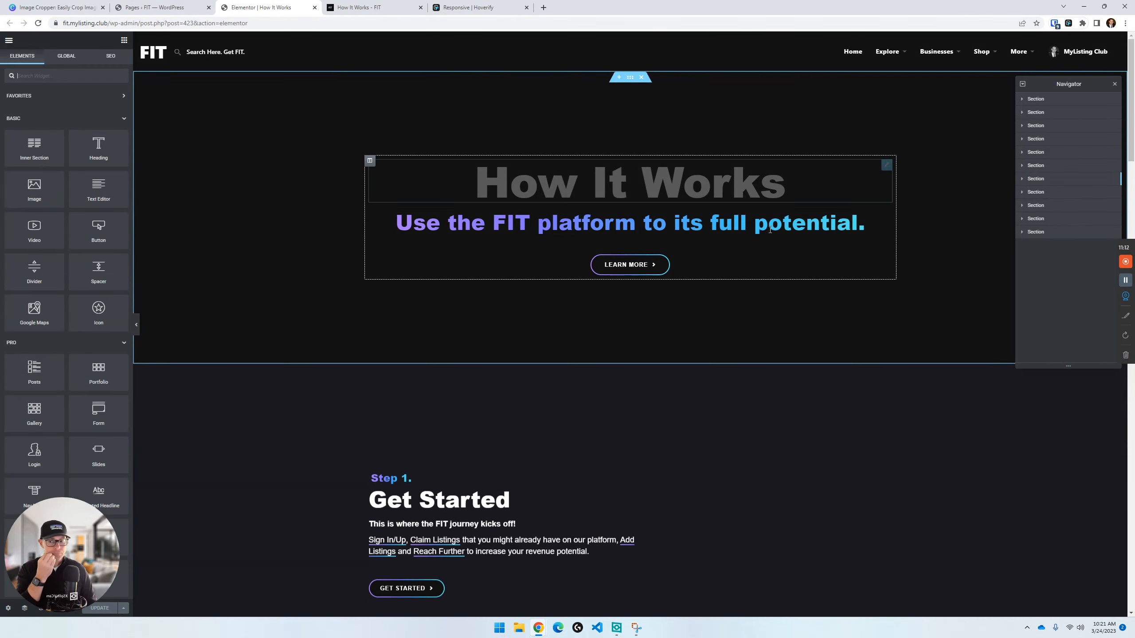
Select the phone mockup image in the Step 1 Get Started section for editing.
{"action": "scroll", "coordinate": [770, 231], "scroll_direction": "down", "scroll_amount": 5}
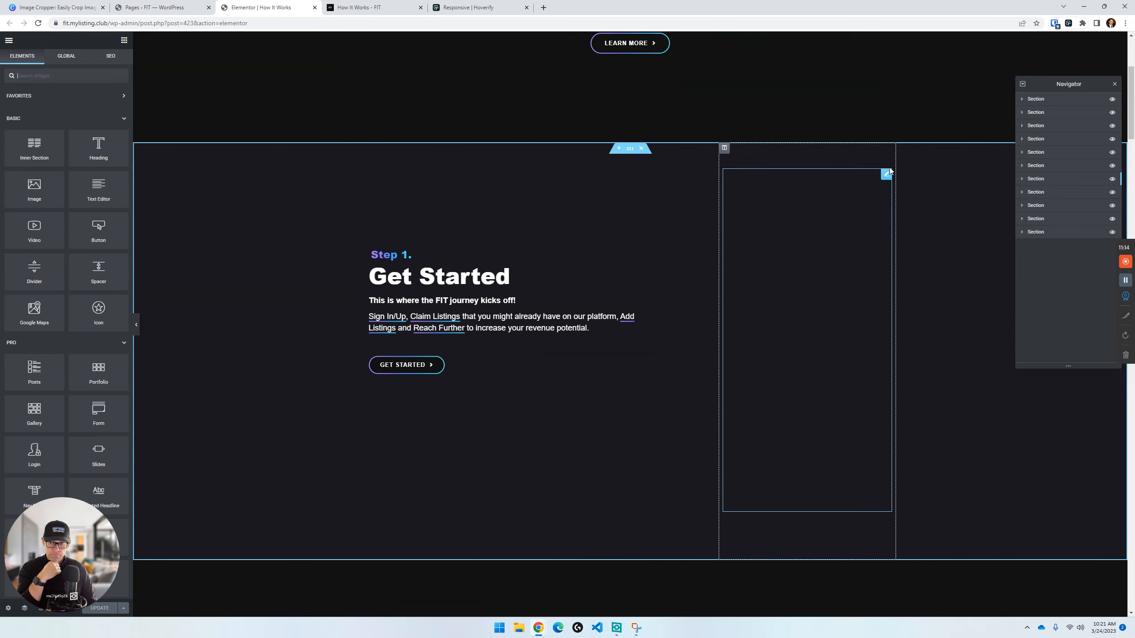
{"action": "scroll", "coordinate": [884, 228], "scroll_direction": "up", "scroll_amount": 5}
{"action": "scroll", "coordinate": [883, 281], "scroll_direction": "down", "scroll_amount": 6}
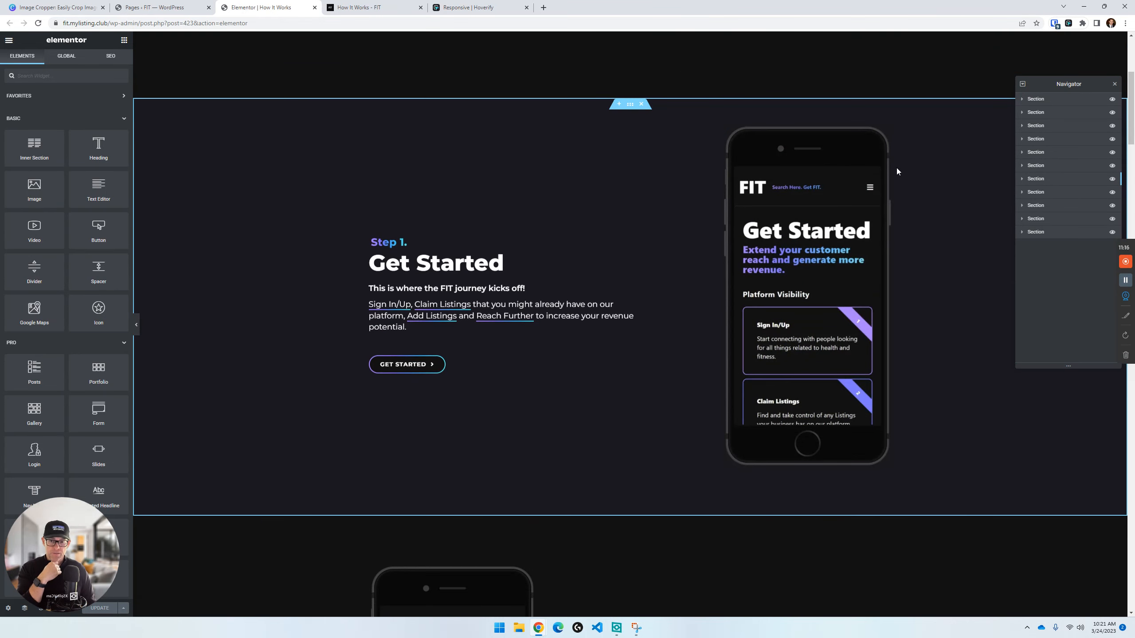
{"action": "left_click", "coordinate": [887, 136]}
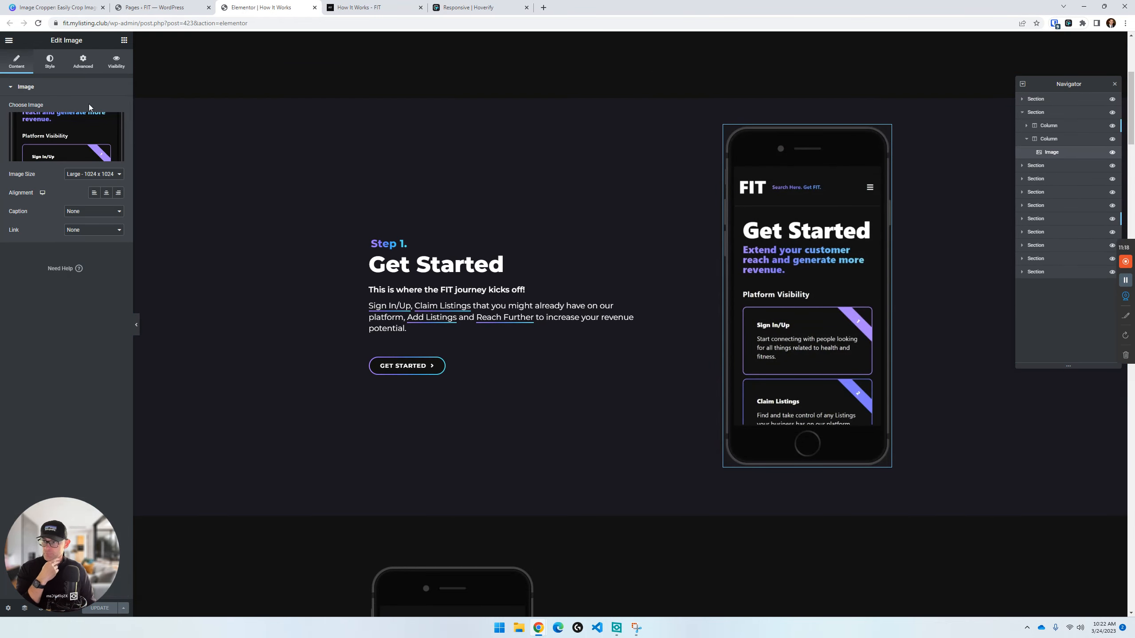
{"action": "mouse_move", "coordinate": [62, 135]}
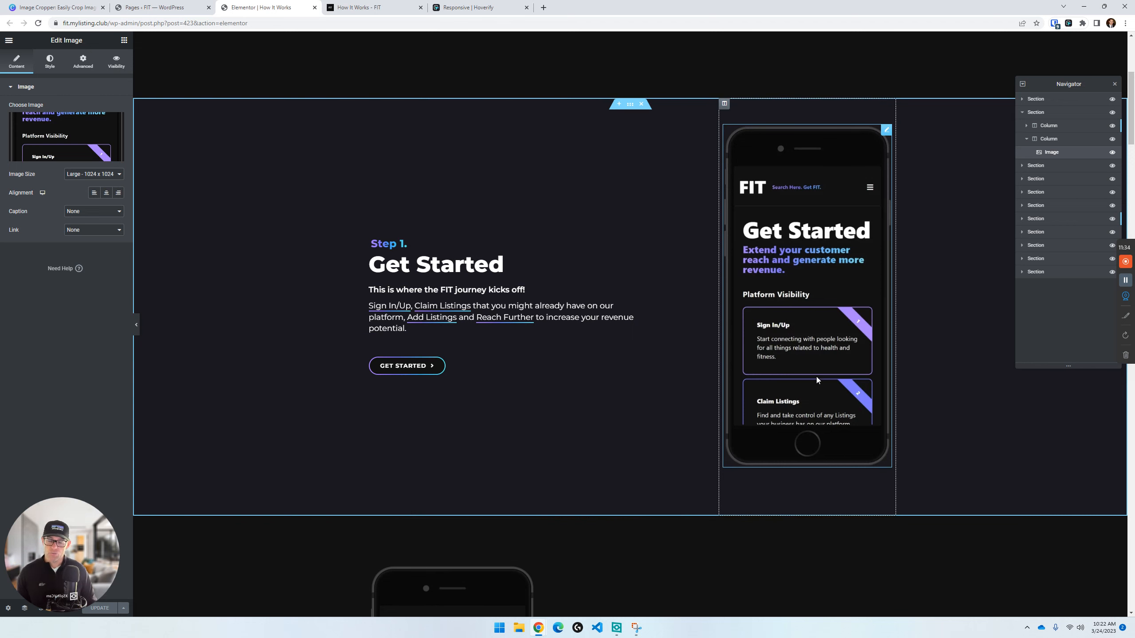
Search the web for "squoosh" in a new tab and open the Squoosh image optimizer site.
{"action": "left_click", "coordinate": [544, 8]}
{"action": "type", "text": "squo"}
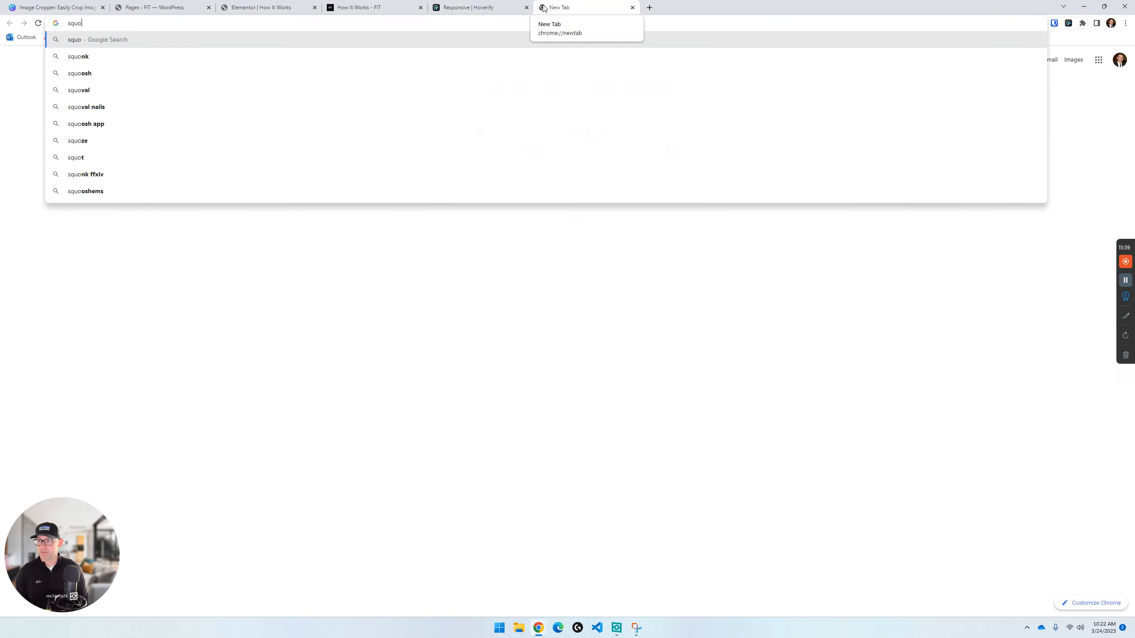
{"action": "key", "text": "BackSpace"}
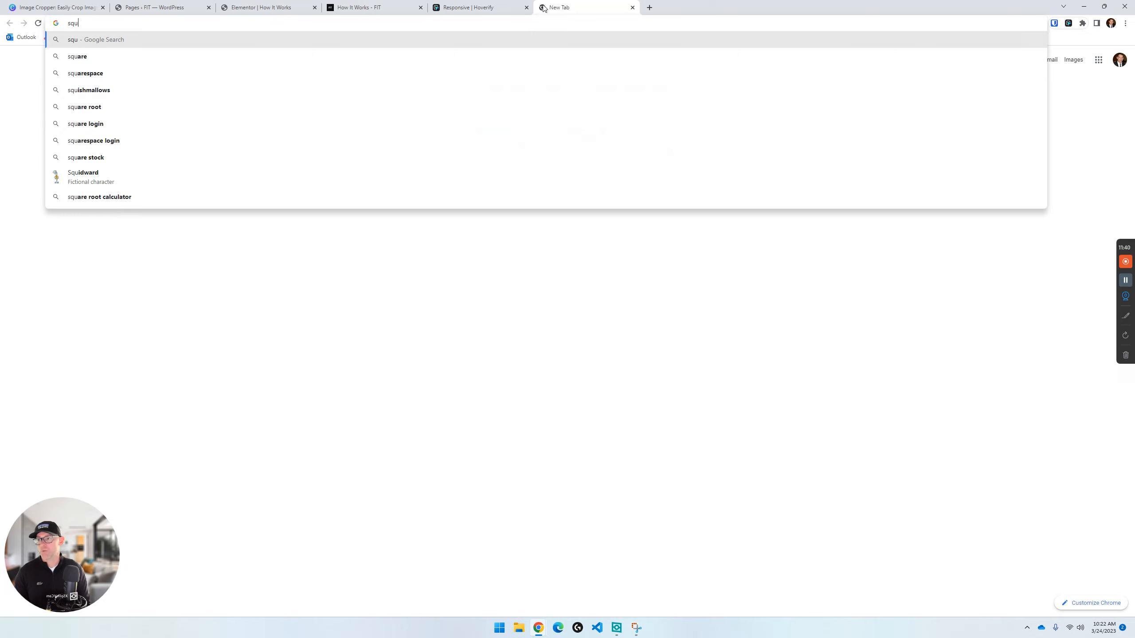
{"action": "type", "text": "o"}
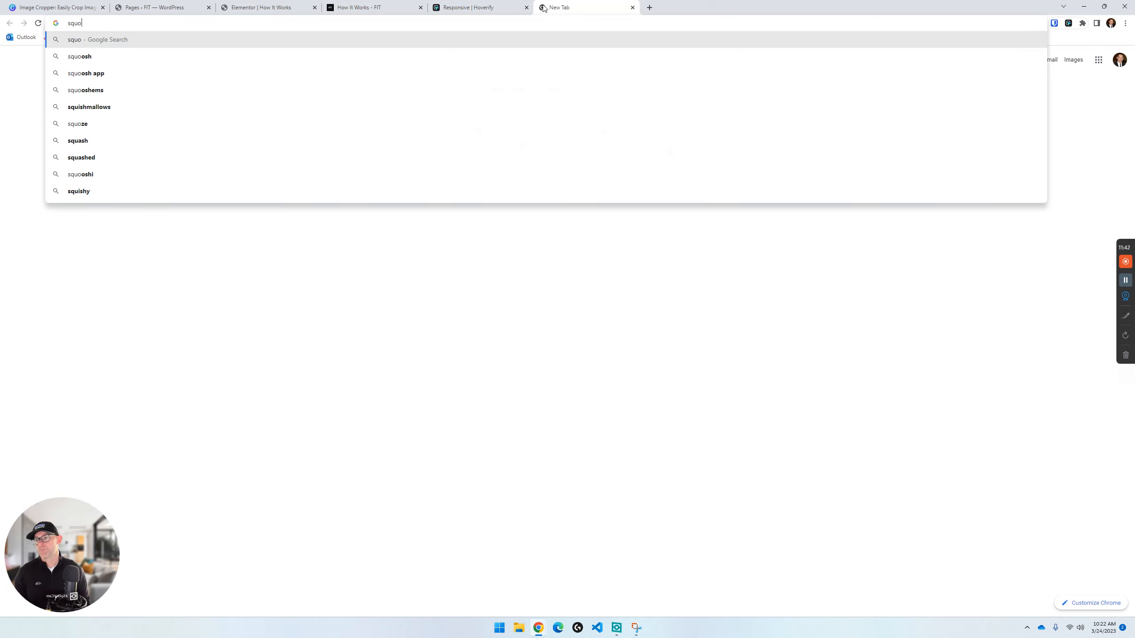
{"action": "type", "text": "osh"}
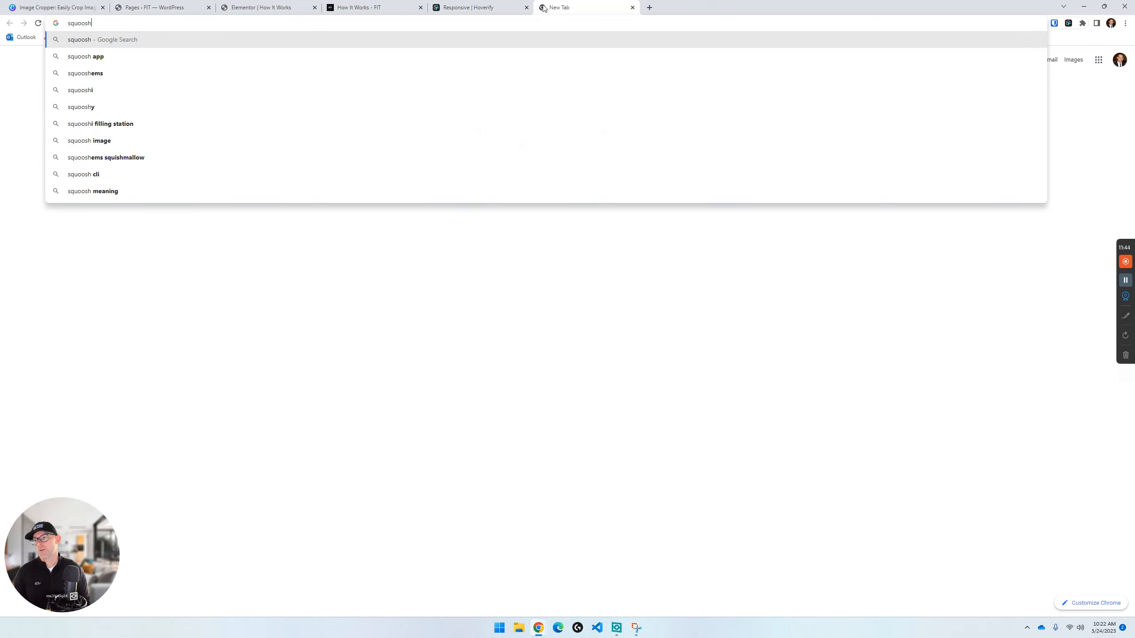
{"action": "key", "text": "Return"}
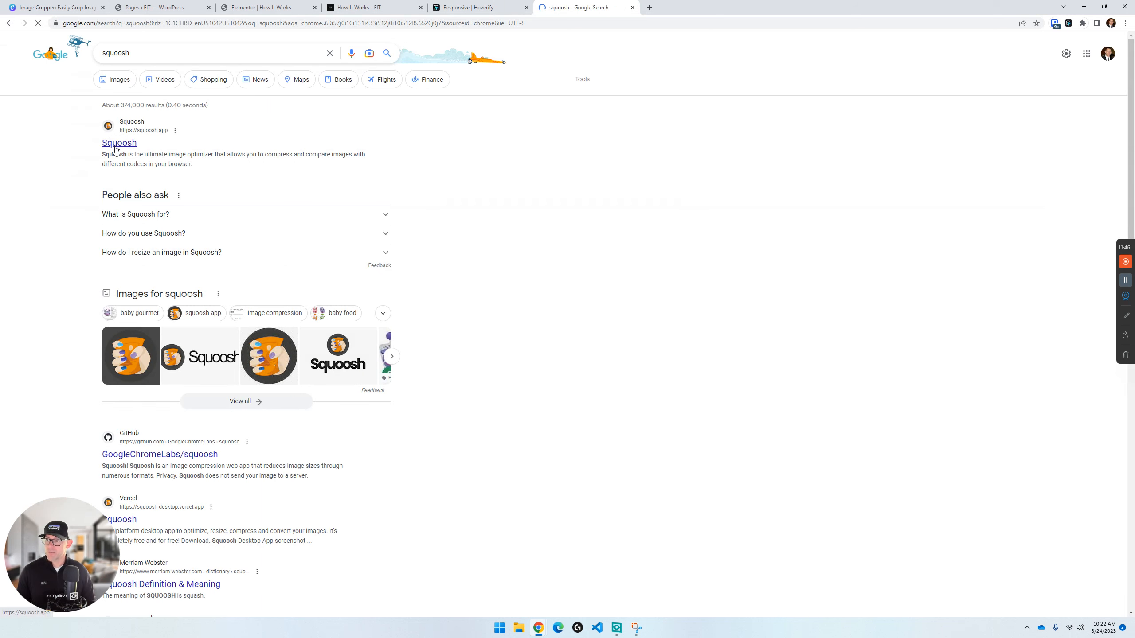
{"action": "left_click", "coordinate": [116, 150]}
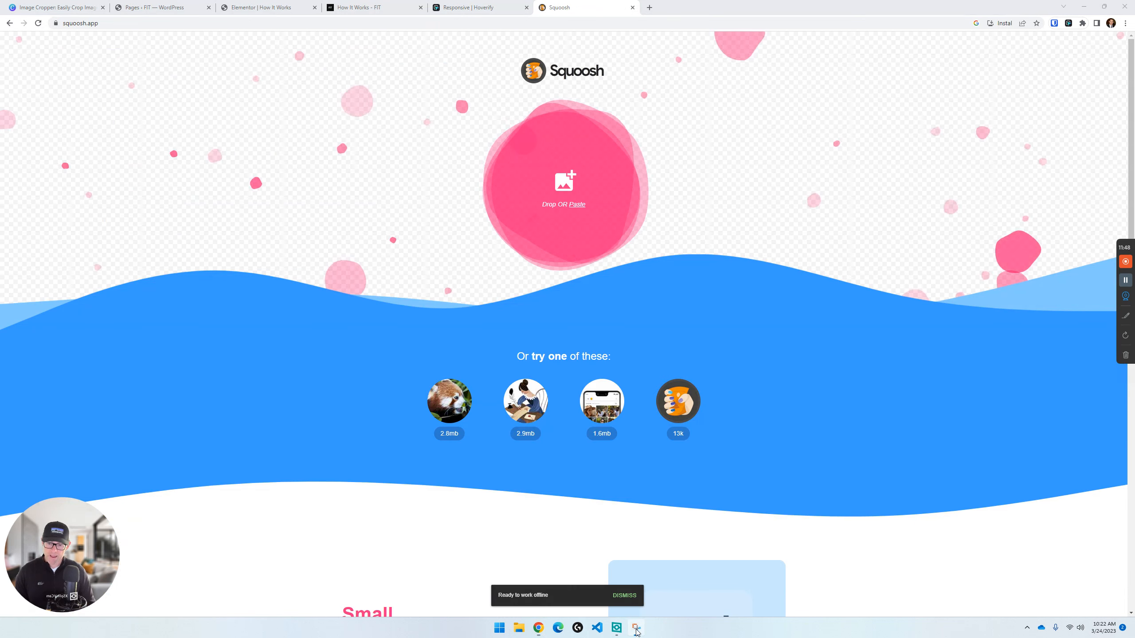
Save the cropped phone mockup from Snipping Tool as a PNG named "how" in Pictures and close Snipping Tool.
{"action": "left_click", "coordinate": [636, 628]}
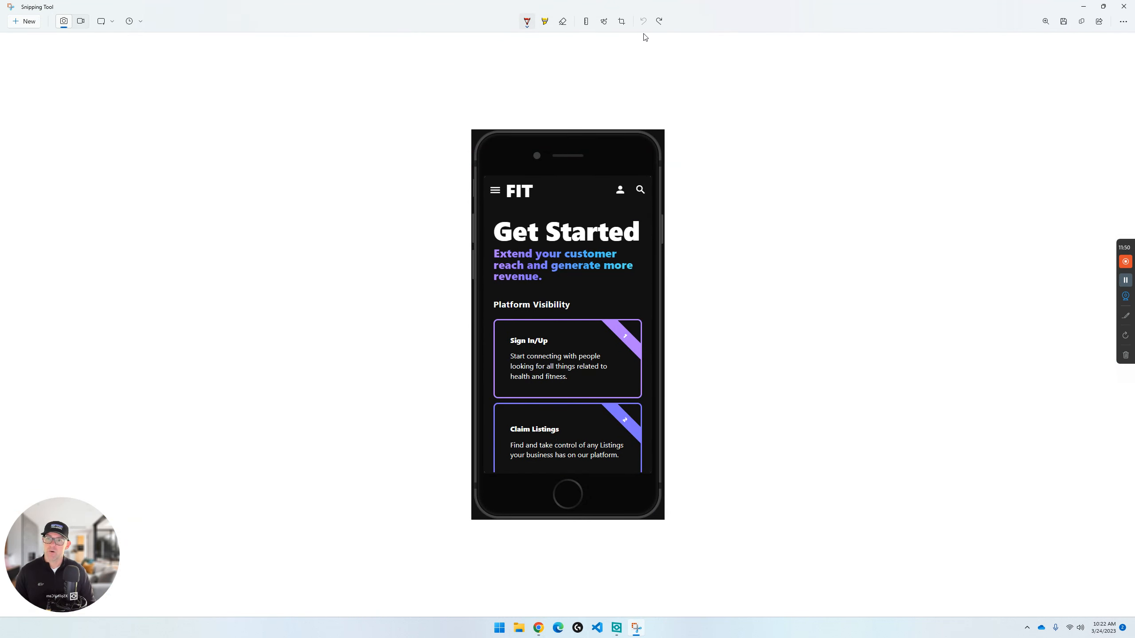
{"action": "left_click", "coordinate": [1057, 30]}
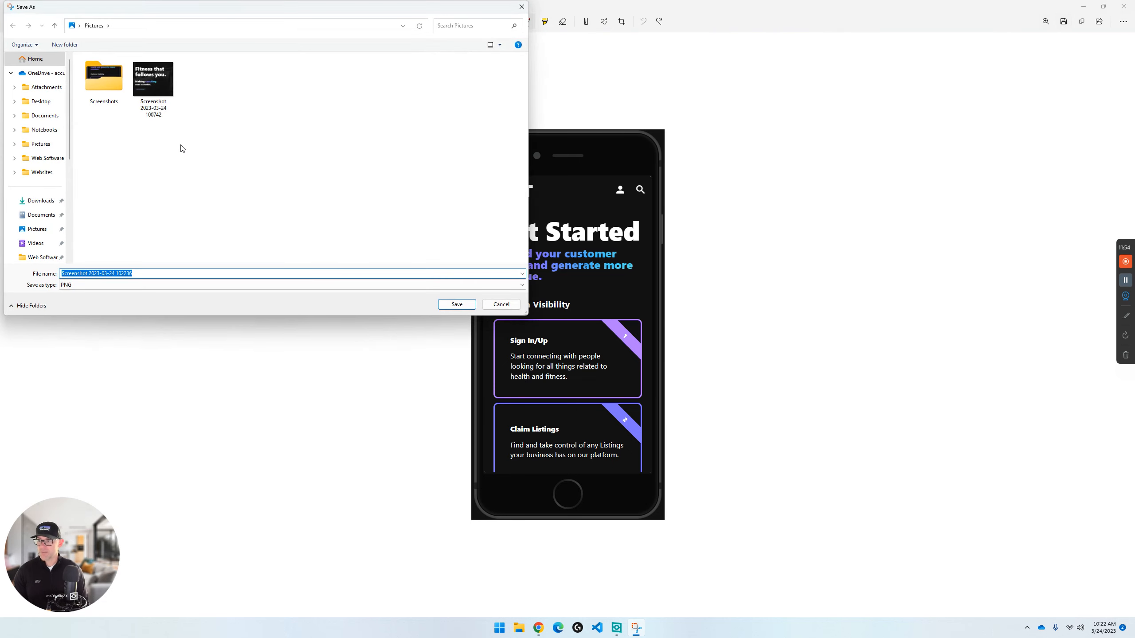
{"action": "type", "text": "how"}
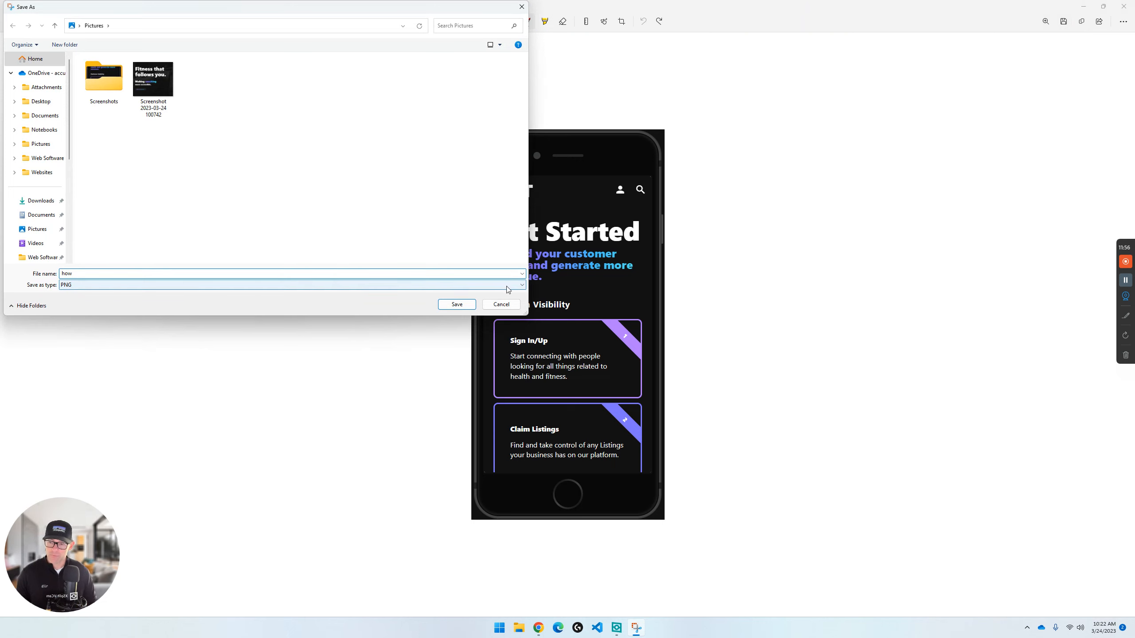
{"action": "left_click", "coordinate": [466, 305]}
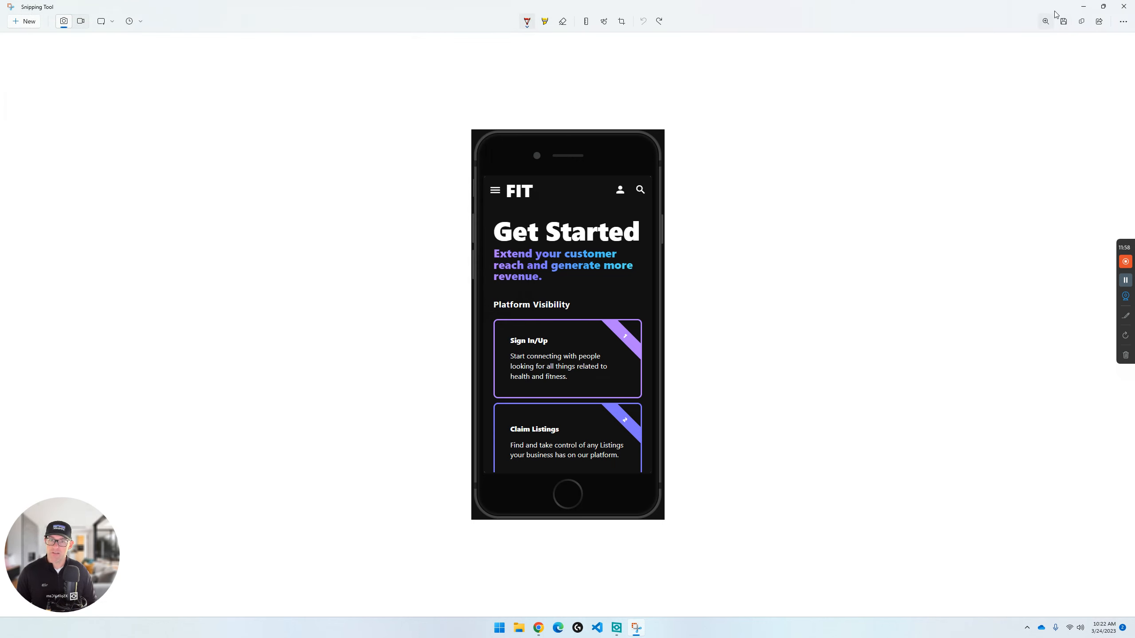
{"action": "left_click", "coordinate": [1124, 7]}
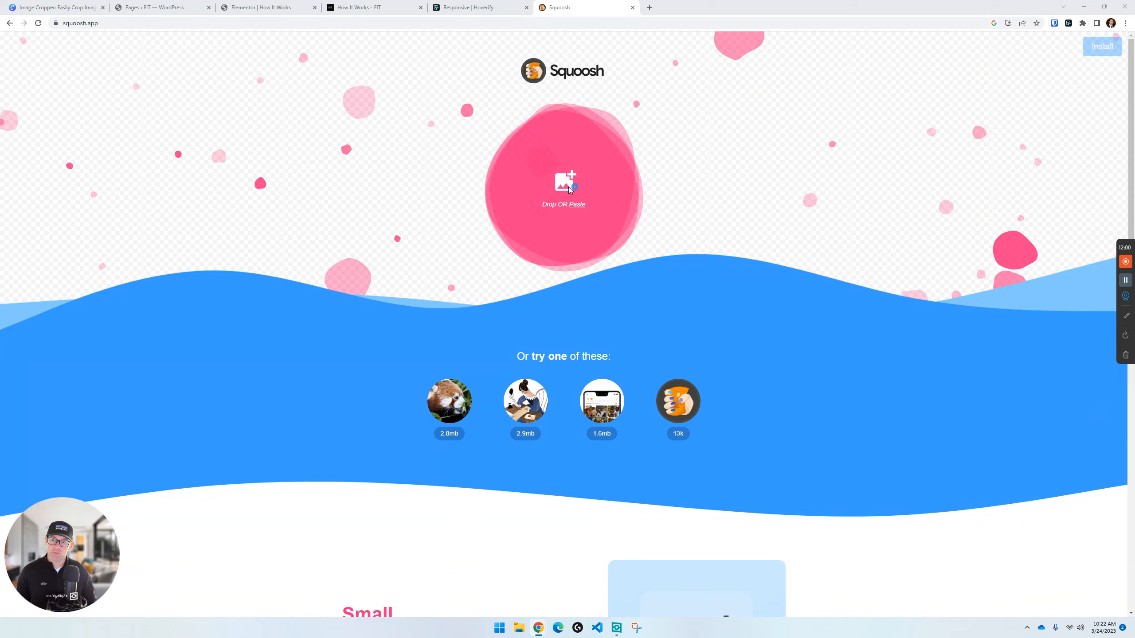
Load how.png from Pictures into Squoosh, set its compression format to WebP, and download the compressed image.
{"action": "left_click", "coordinate": [569, 190]}
{"action": "left_click", "coordinate": [157, 86]}
{"action": "double_click", "coordinate": [157, 87]}
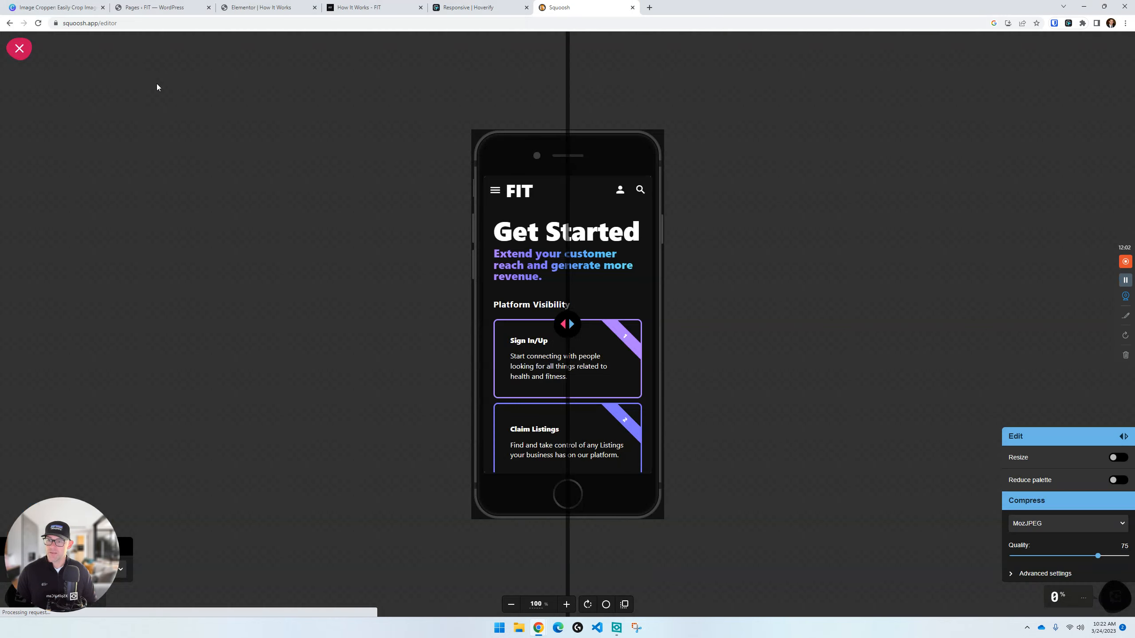
{"action": "left_click", "coordinate": [1049, 528]}
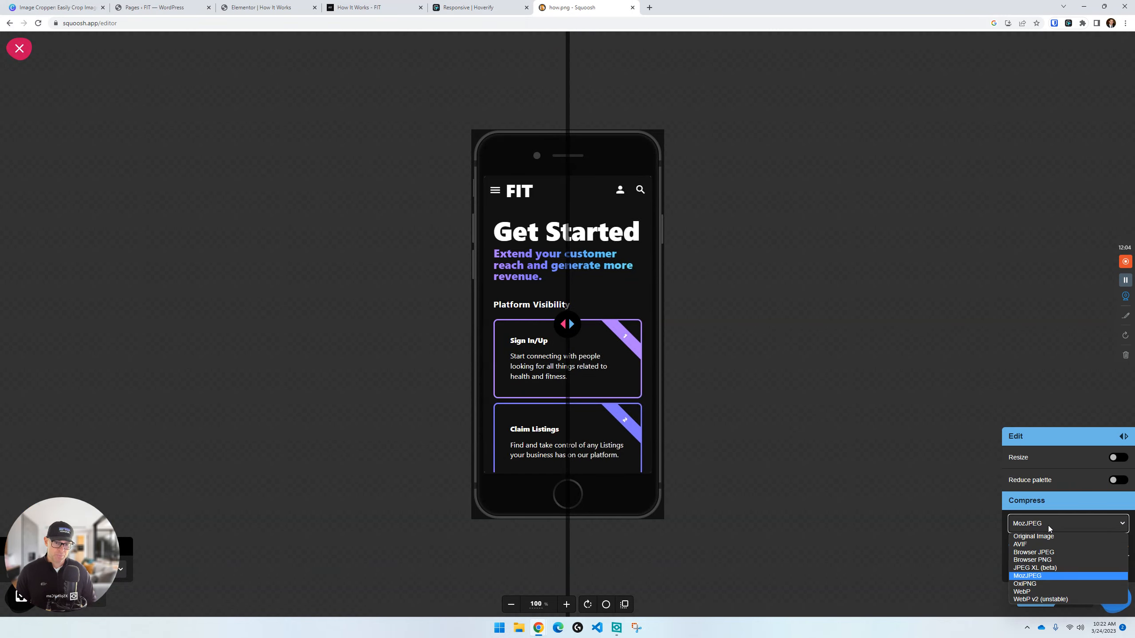
{"action": "left_click", "coordinate": [1047, 592]}
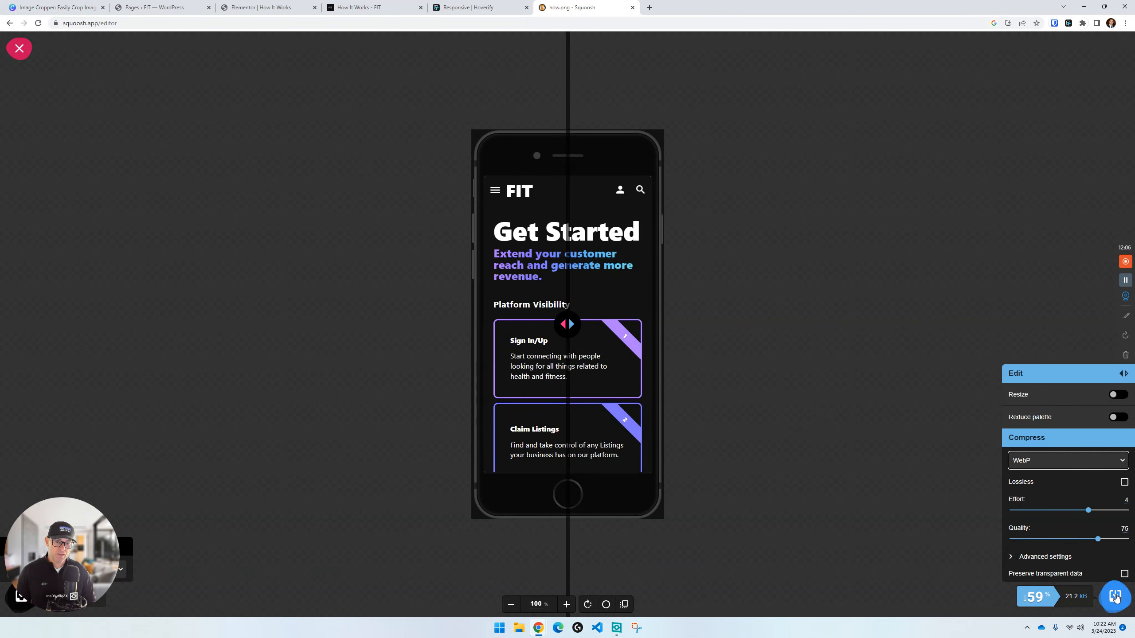
{"action": "left_click", "coordinate": [1115, 598]}
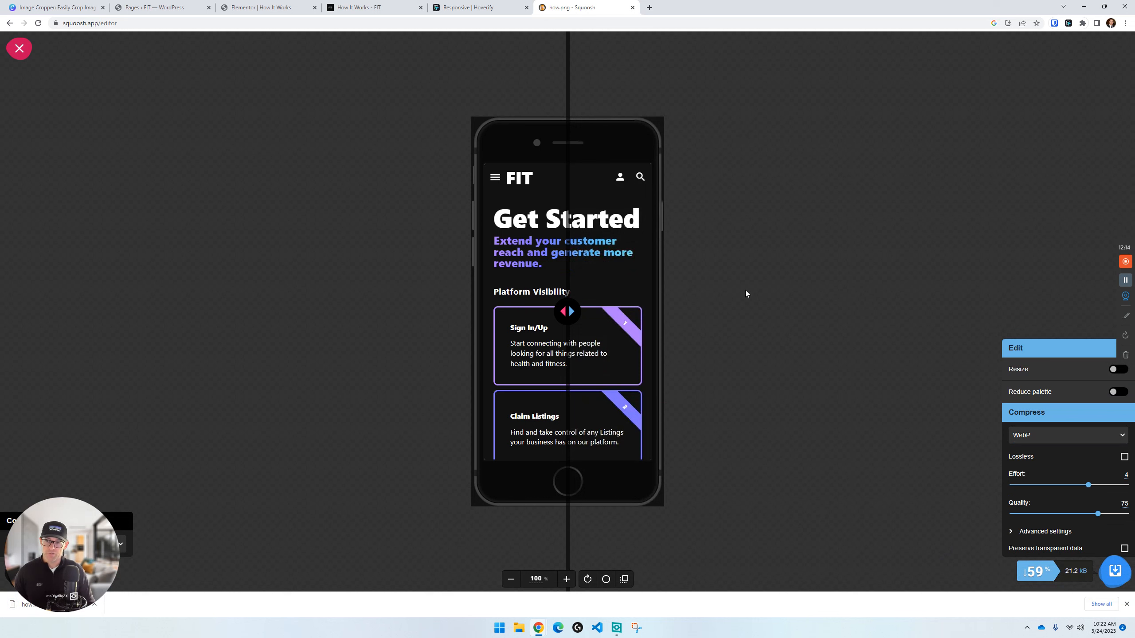
{"action": "scroll", "coordinate": [268, 405], "scroll_direction": "down", "scroll_amount": 1}
{"action": "scroll", "coordinate": [334, 407], "scroll_direction": "up", "scroll_amount": 2}
{"action": "scroll", "coordinate": [667, 407], "scroll_direction": "down", "scroll_amount": 1}
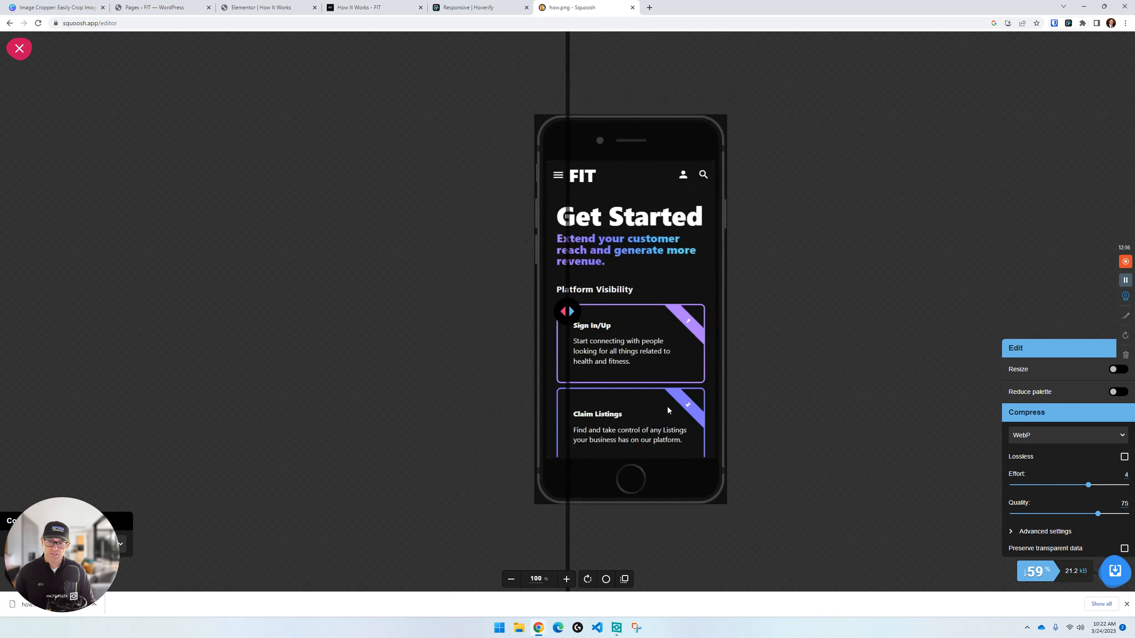
Switch to the Elementor editor and examine the phone mockup images and their settings in the Step 1, Step 2 and Step 3 sections.
{"action": "left_click", "coordinate": [376, 4]}
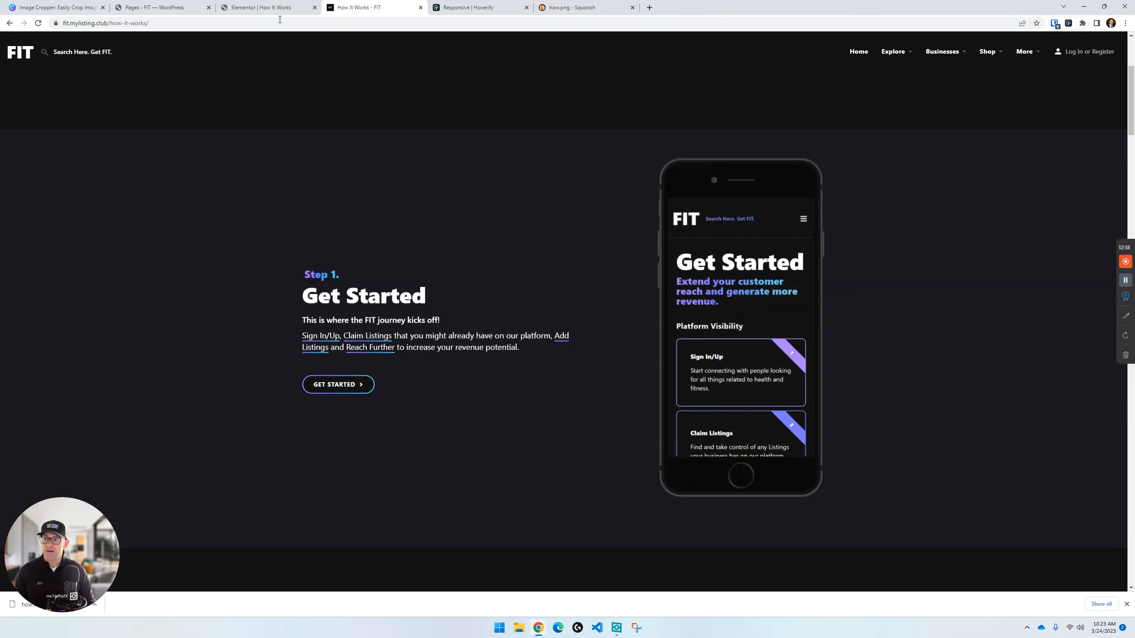
{"action": "left_click", "coordinate": [278, 8]}
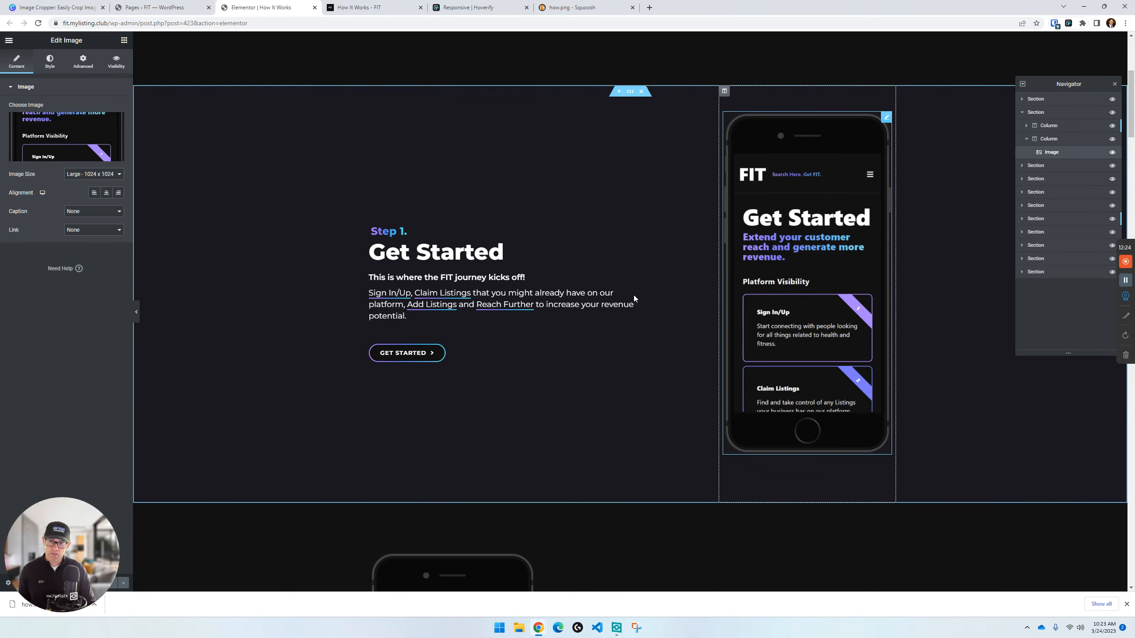
{"action": "scroll", "coordinate": [633, 295], "scroll_direction": "down", "scroll_amount": 5}
{"action": "scroll", "coordinate": [640, 277], "scroll_direction": "down", "scroll_amount": 2}
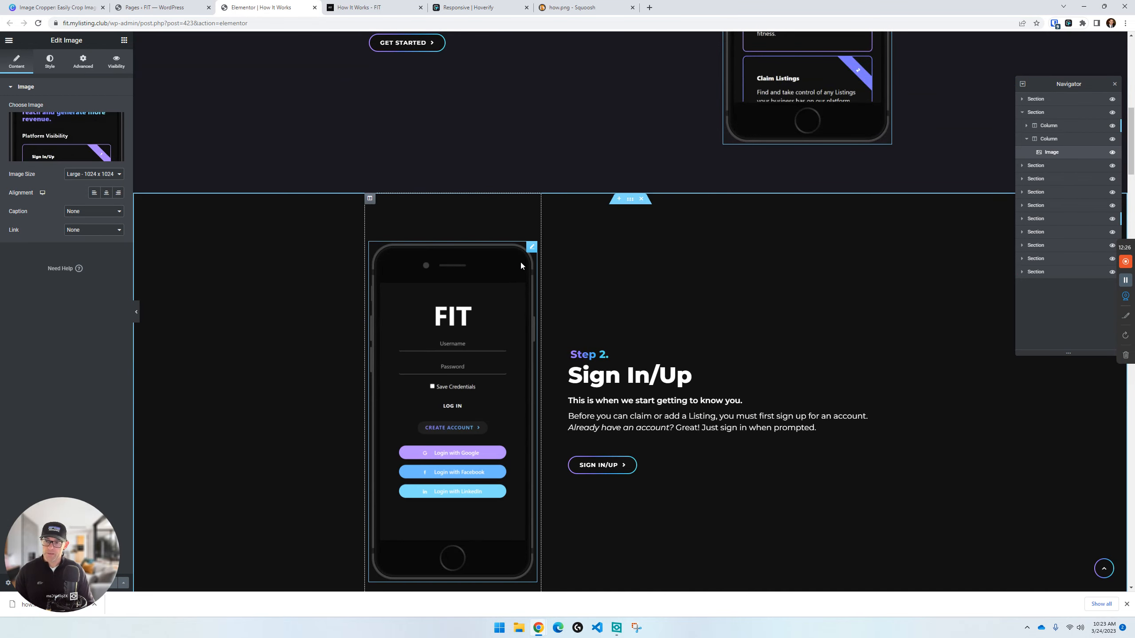
{"action": "left_click", "coordinate": [532, 250]}
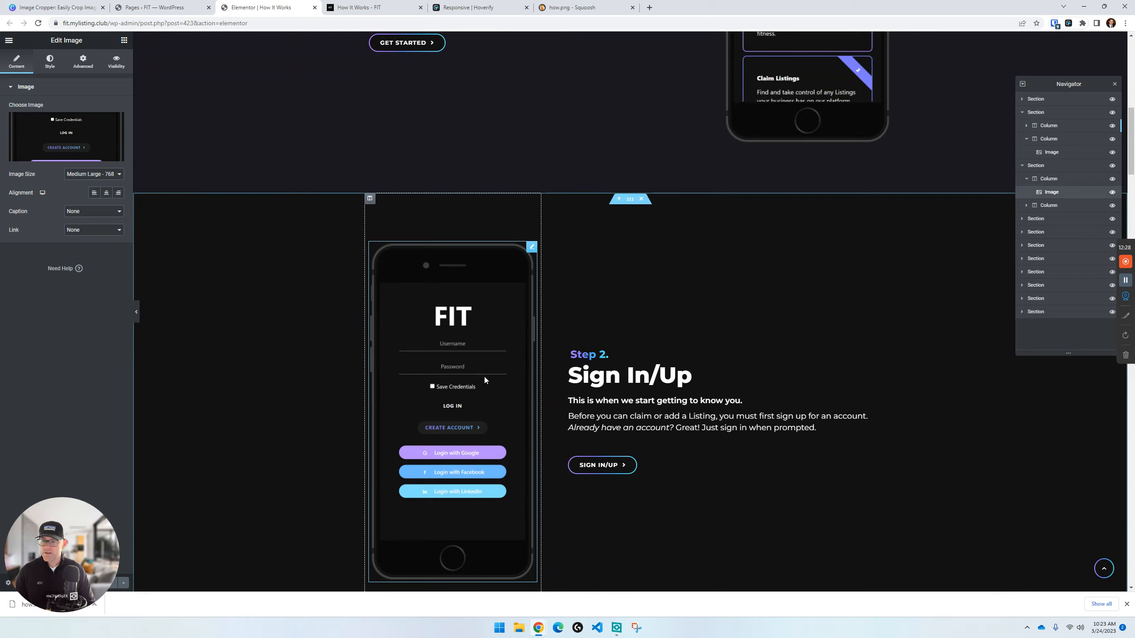
{"action": "scroll", "coordinate": [484, 377], "scroll_direction": "down", "scroll_amount": 5}
{"action": "scroll", "coordinate": [484, 380], "scroll_direction": "down", "scroll_amount": 5}
{"action": "left_click", "coordinate": [886, 198]}
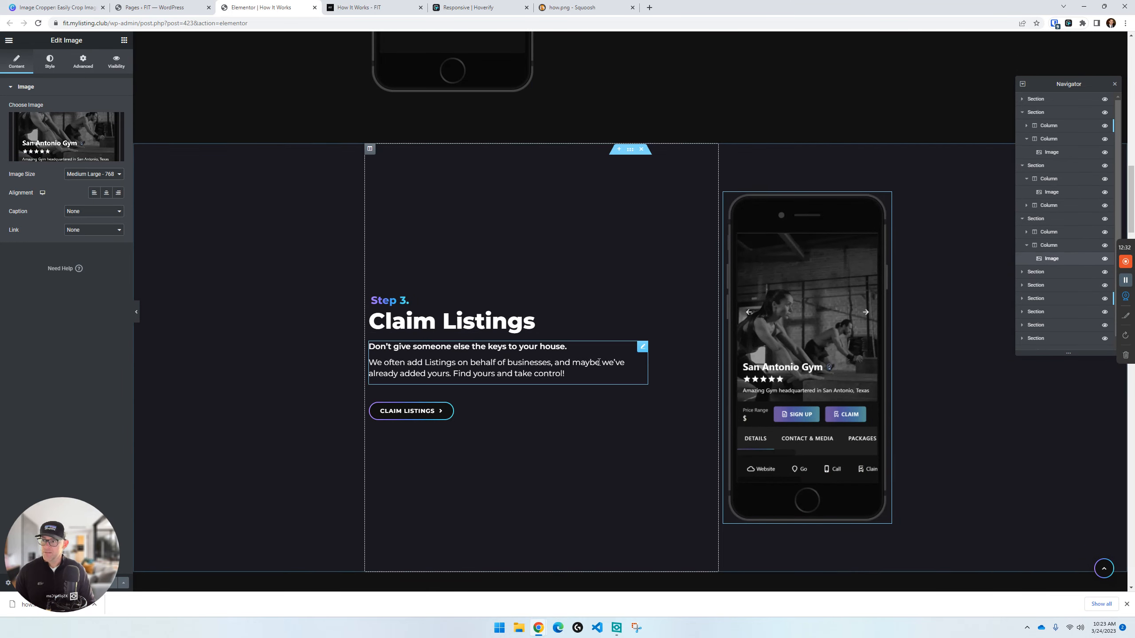
{"action": "scroll", "coordinate": [491, 237], "scroll_direction": "up", "scroll_amount": 10}
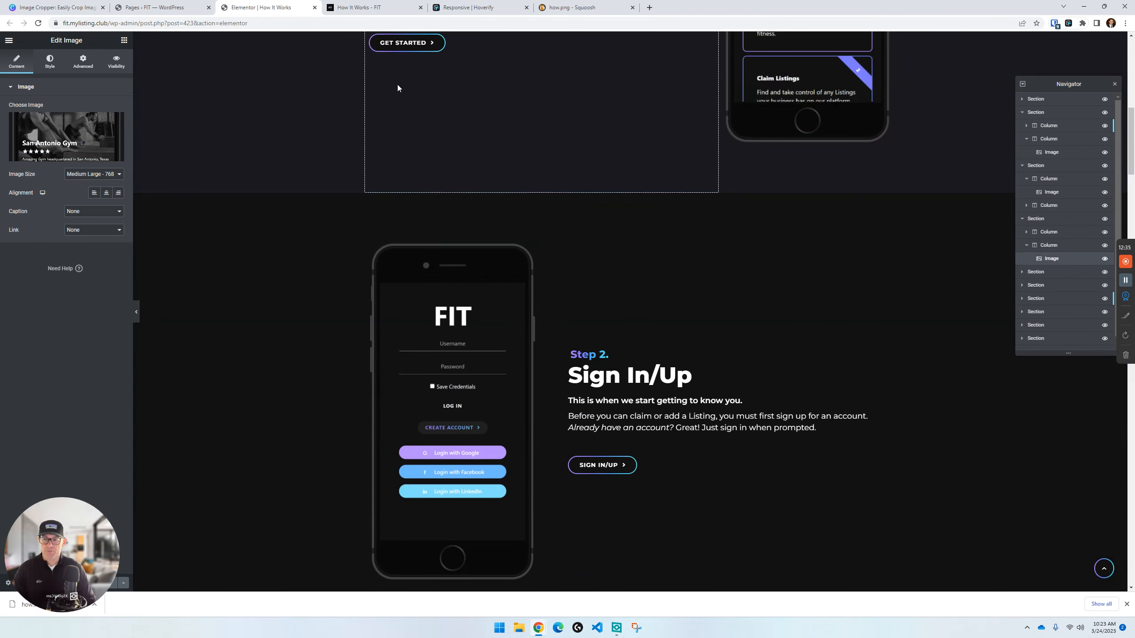
On the live How It Works page, examine how the Step 1 and Step 2 phone mockups blend with their section backgrounds.
{"action": "left_click", "coordinate": [407, 4]}
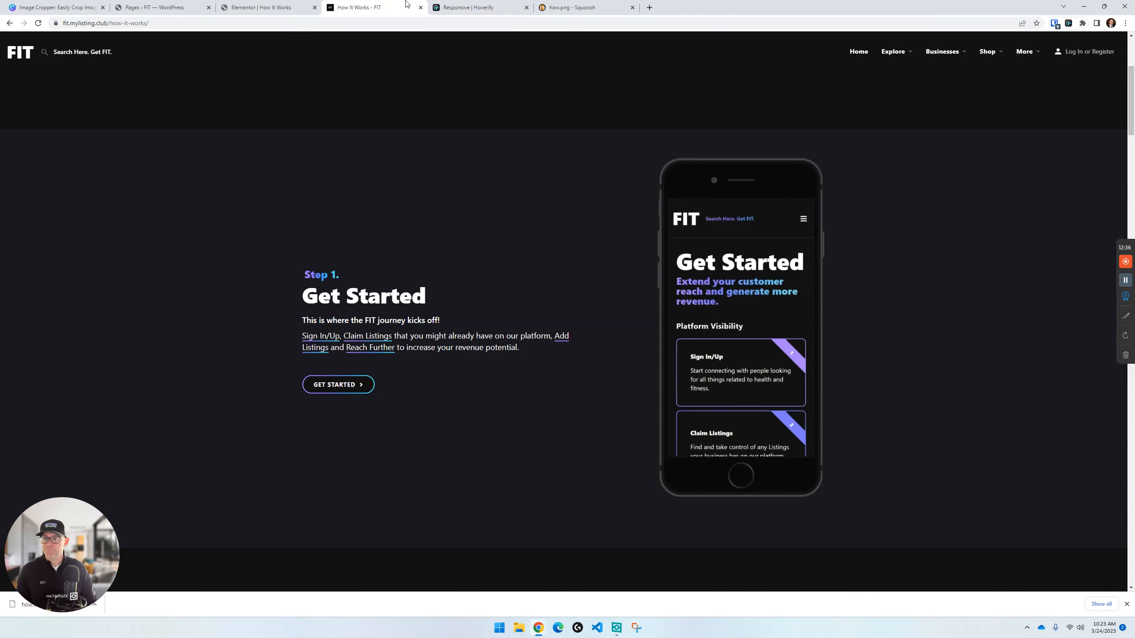
{"action": "scroll", "coordinate": [462, 241], "scroll_direction": "up", "scroll_amount": 5}
{"action": "scroll", "coordinate": [461, 241], "scroll_direction": "down", "scroll_amount": 11}
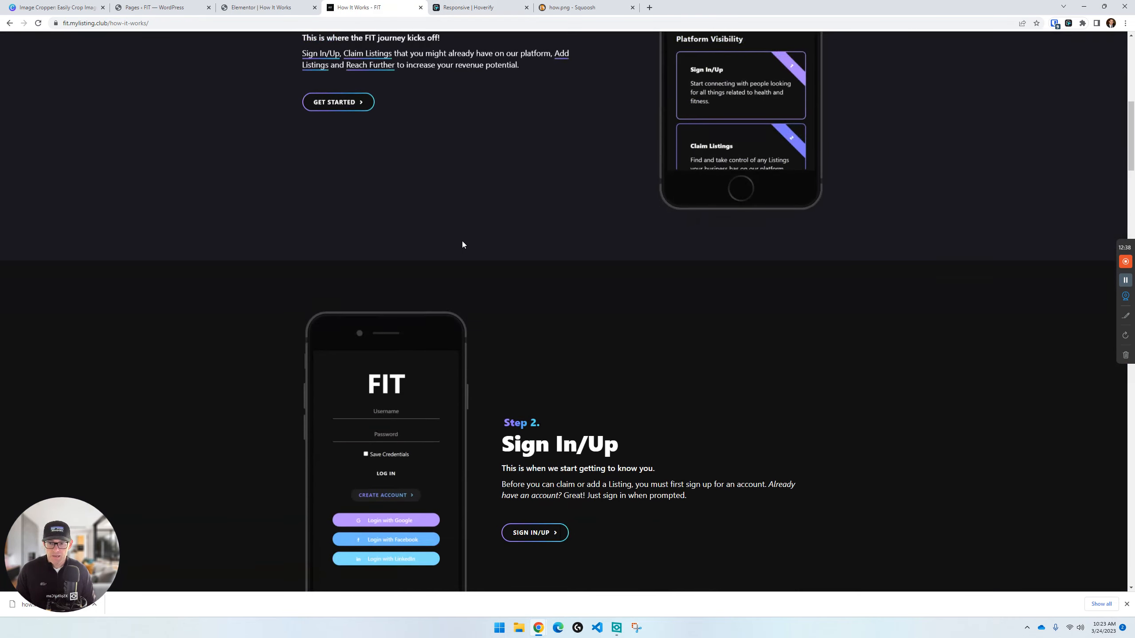
{"action": "scroll", "coordinate": [462, 242], "scroll_direction": "up", "scroll_amount": 5}
{"action": "scroll", "coordinate": [460, 265], "scroll_direction": "up", "scroll_amount": 3}
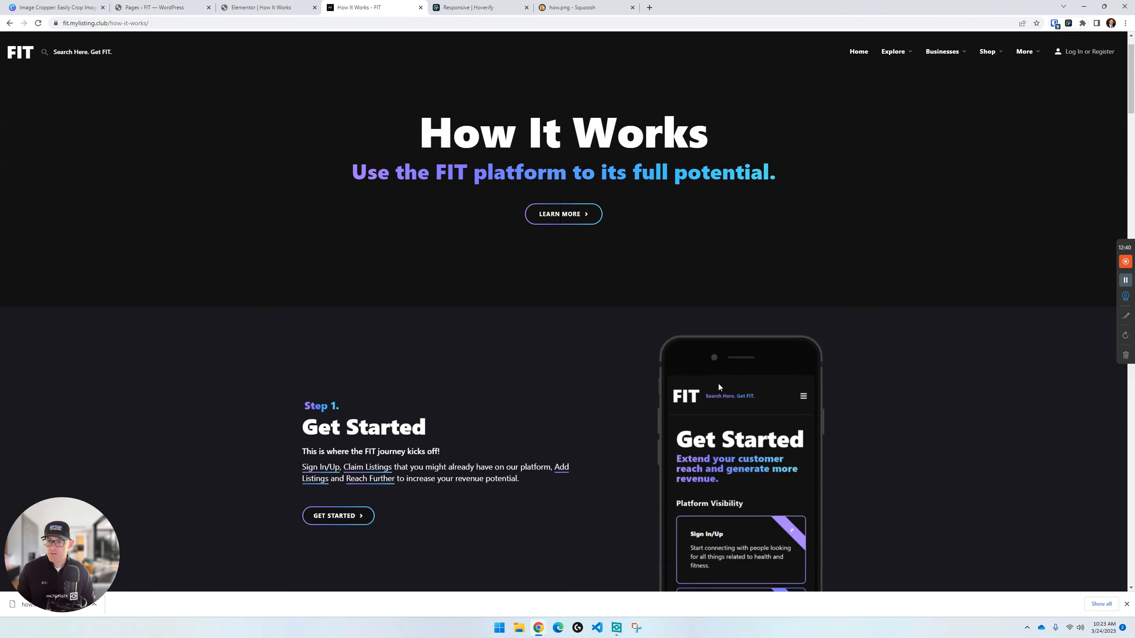
{"action": "scroll", "coordinate": [625, 291], "scroll_direction": "down", "scroll_amount": 1}
{"action": "scroll", "coordinate": [508, 286], "scroll_direction": "down", "scroll_amount": 7}
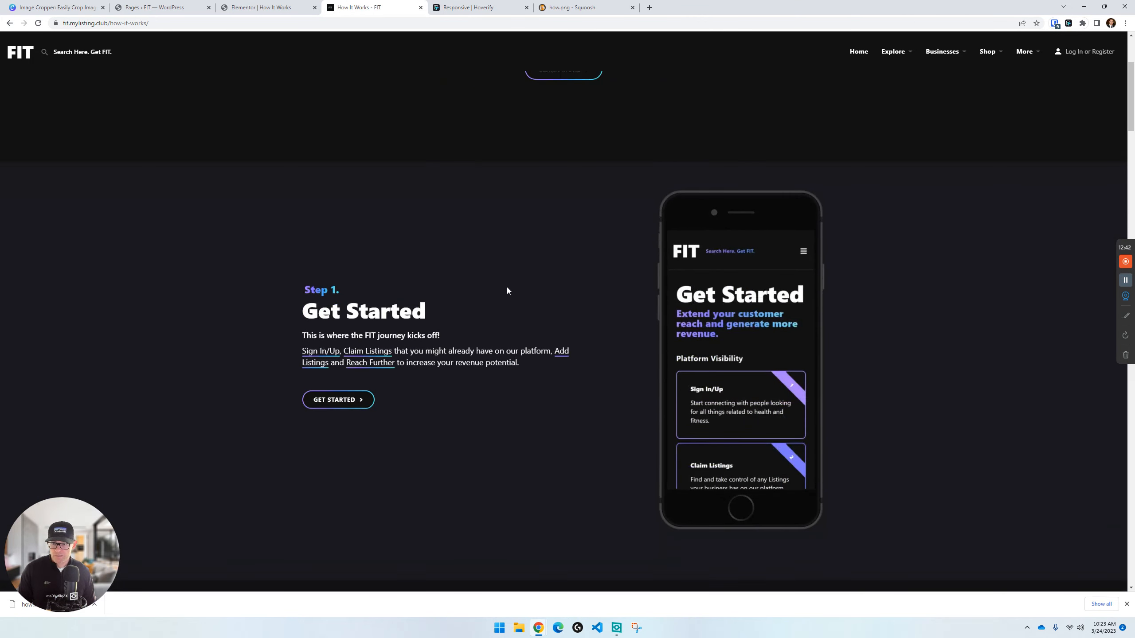
{"action": "scroll", "coordinate": [511, 285], "scroll_direction": "down", "scroll_amount": 2}
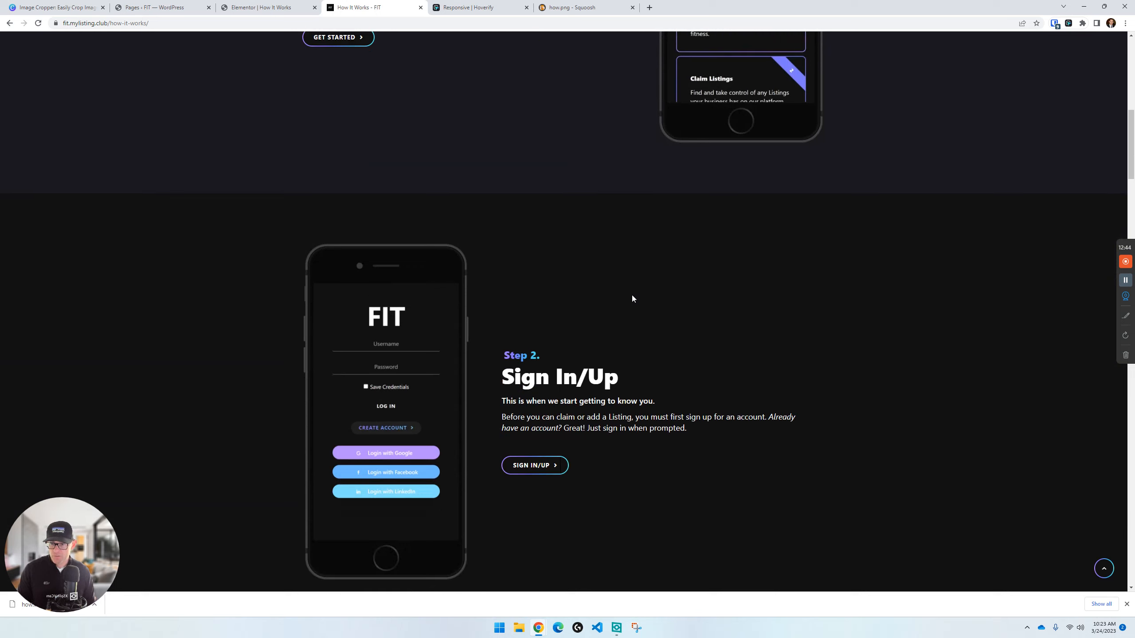
{"action": "scroll", "coordinate": [583, 264], "scroll_direction": "up", "scroll_amount": 2}
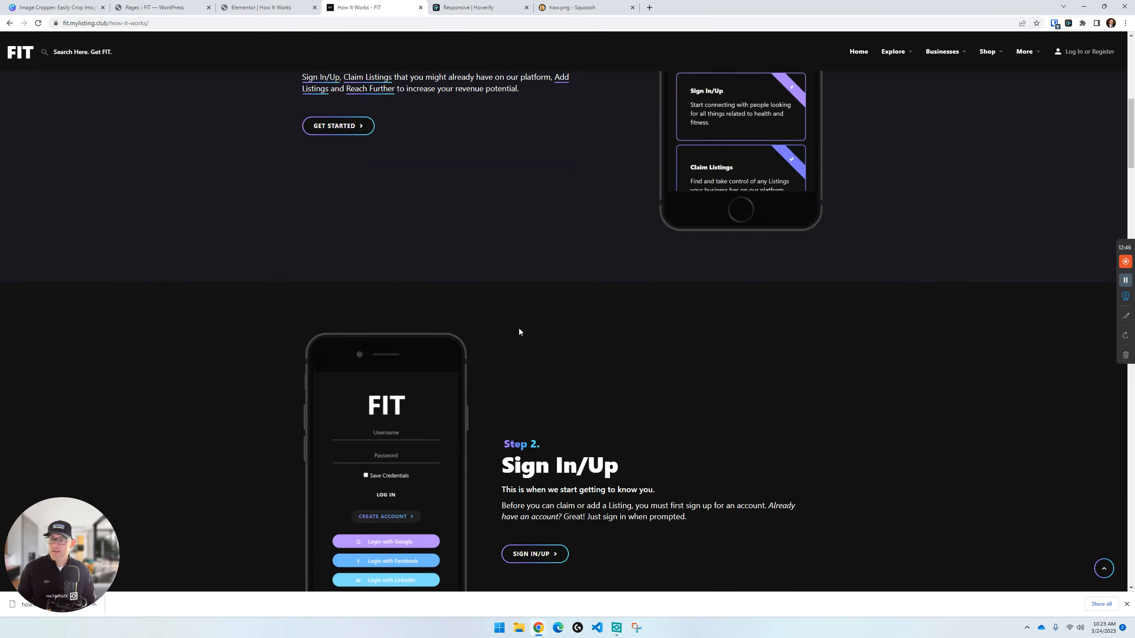
{"action": "scroll", "coordinate": [459, 284], "scroll_direction": "down", "scroll_amount": 1}
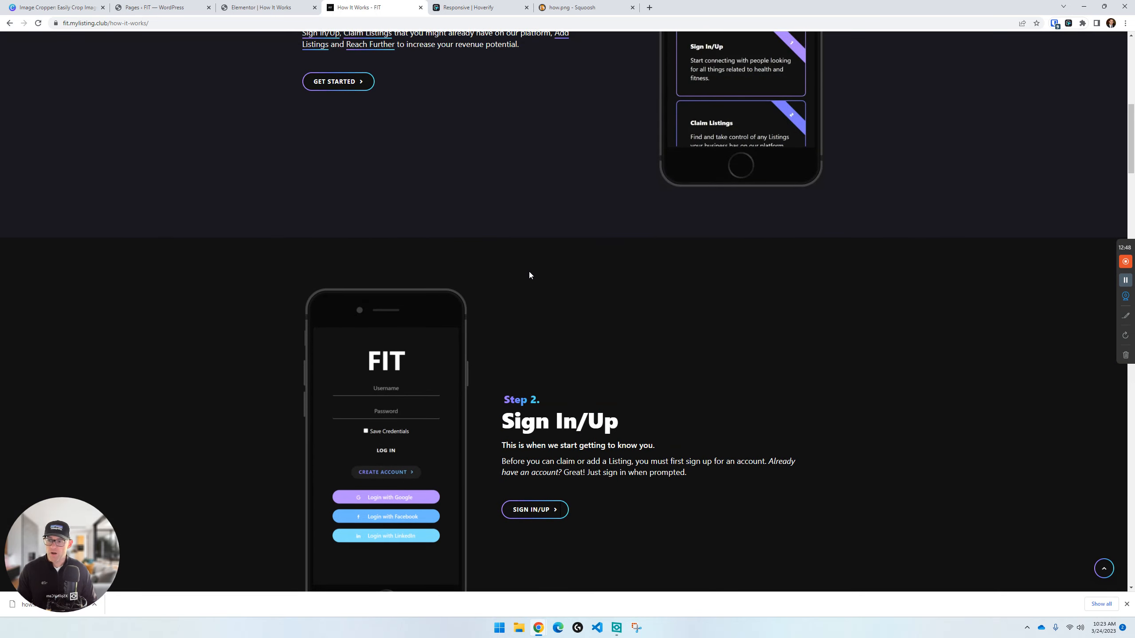
{"action": "scroll", "coordinate": [564, 275], "scroll_direction": "down", "scroll_amount": 2}
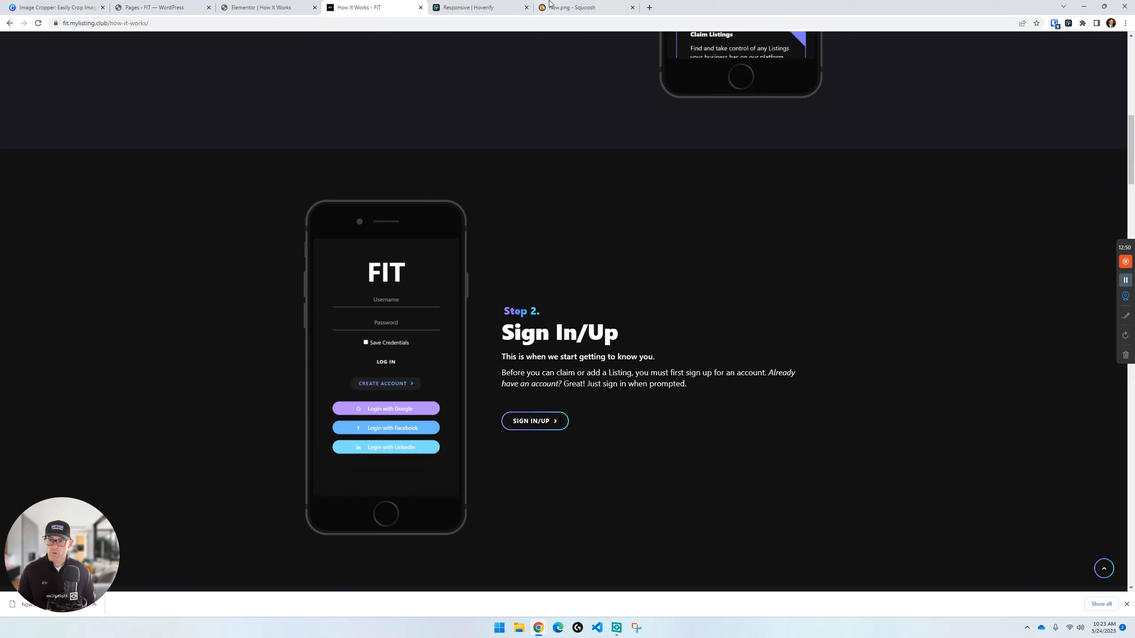
On the Hoverify Responsive page, set the body's CSS background to red.
{"action": "left_click", "coordinate": [487, 7]}
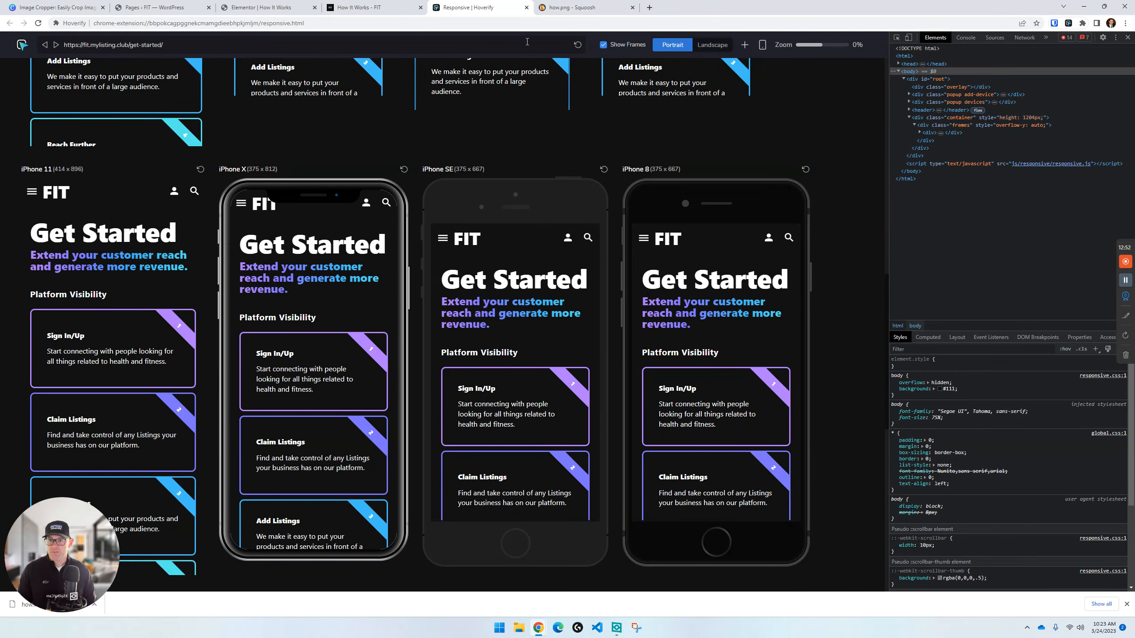
{"action": "left_click", "coordinate": [945, 389]}
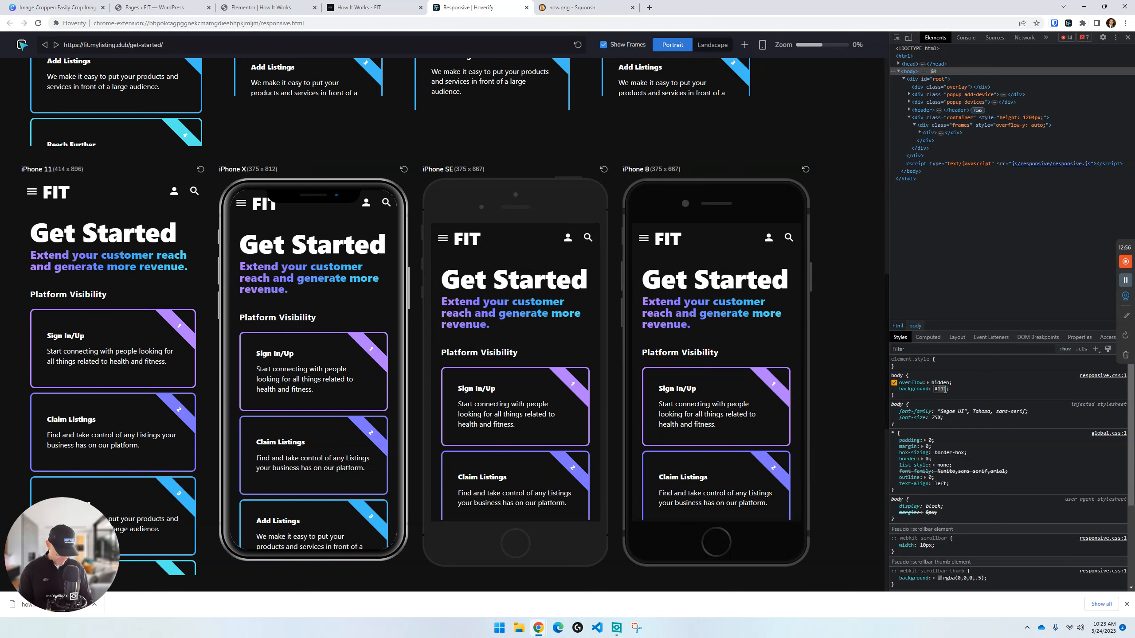
{"action": "type", "text": "red"}
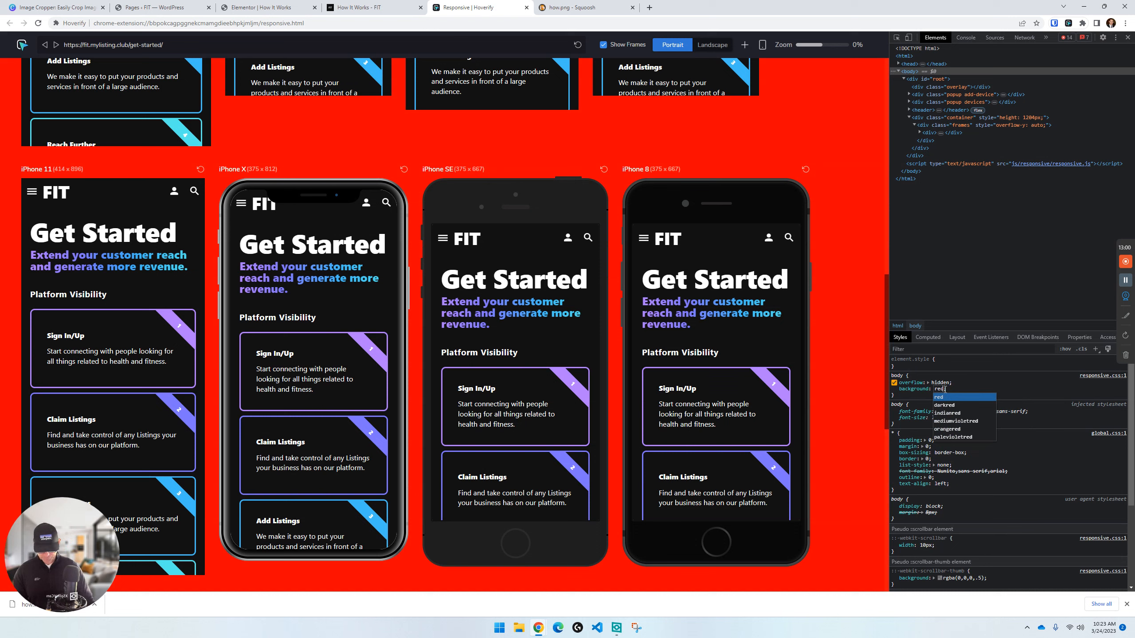
Capture the iPhone 8 mockup against the red background and examine its edges enlarged in Snipping Tool, then close it.
{"action": "key", "text": "super+shift+s"}
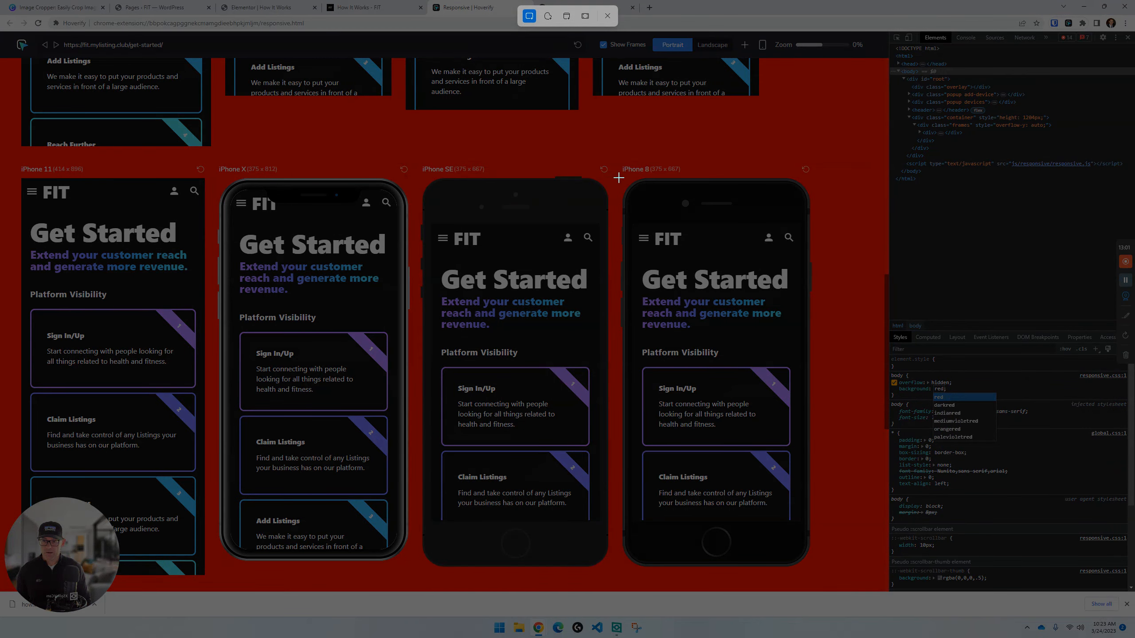
{"action": "left_click_drag", "start_coordinate": [619, 176], "coordinate": [813, 571]}
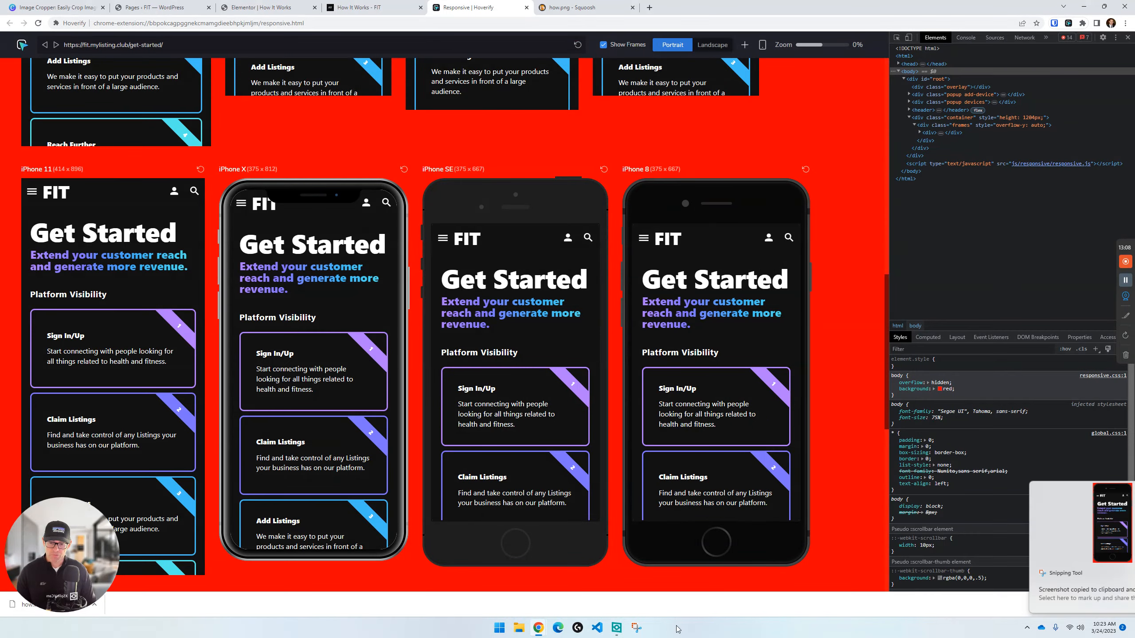
{"action": "left_click", "coordinate": [637, 628]}
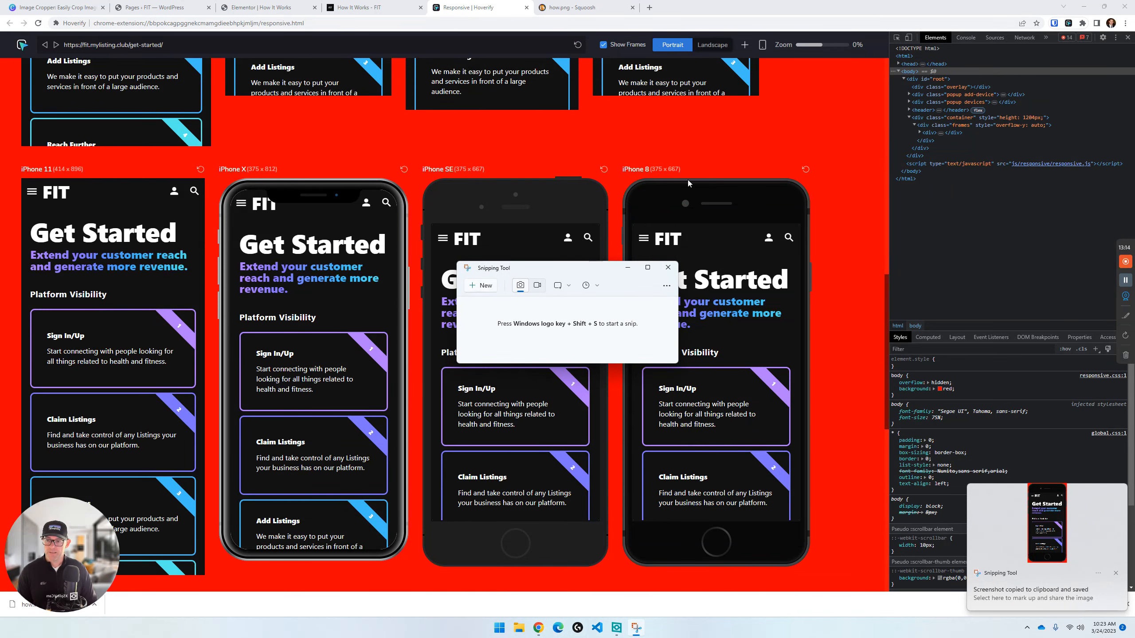
{"action": "left_click", "coordinate": [482, 286]}
{"action": "left_click_drag", "start_coordinate": [618, 176], "coordinate": [814, 569]}
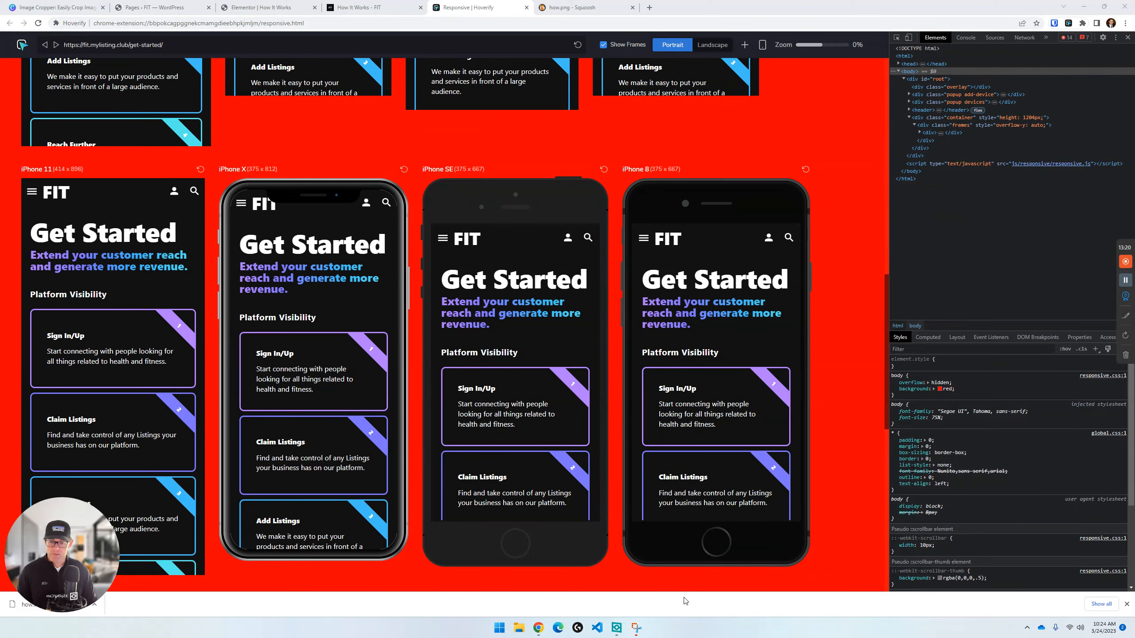
{"action": "left_click", "coordinate": [638, 628]}
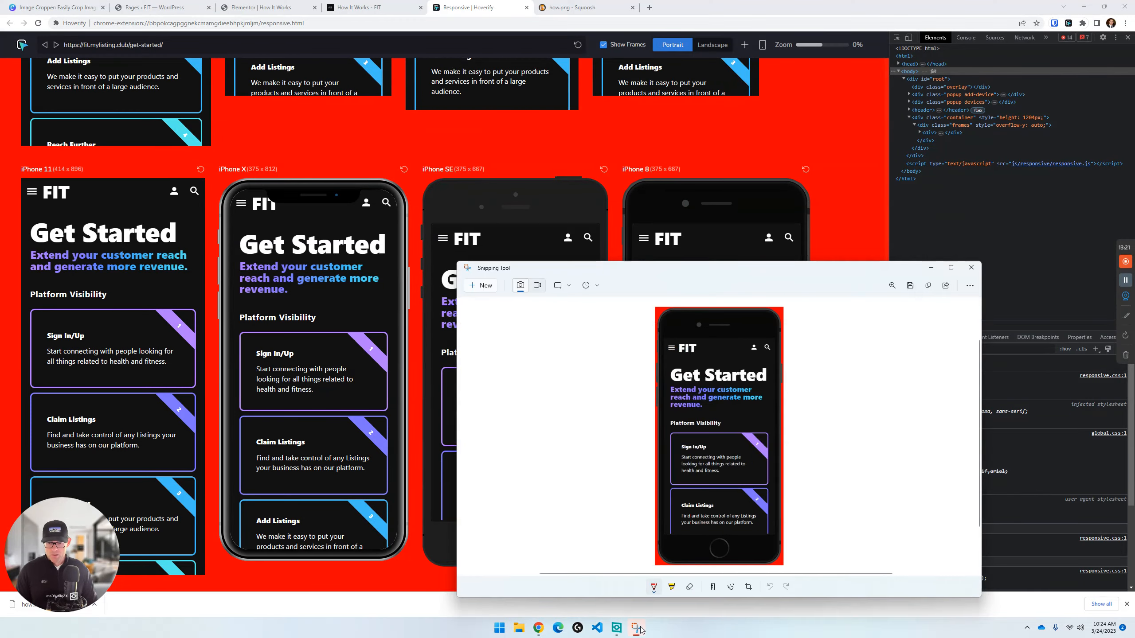
{"action": "left_click", "coordinate": [951, 268]}
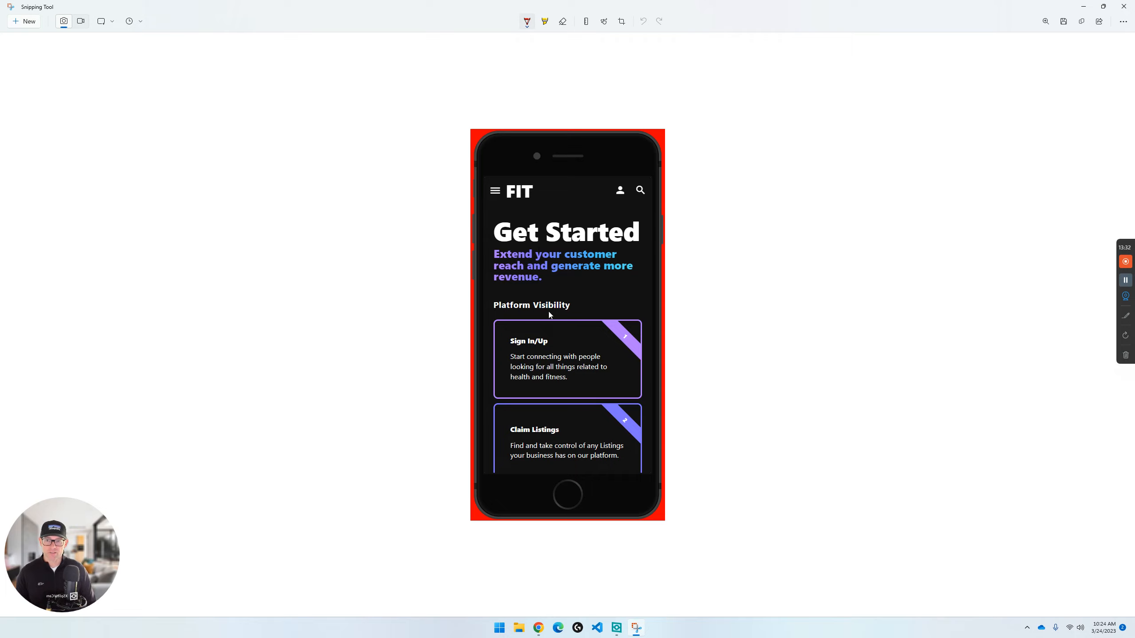
{"action": "left_click", "coordinate": [1124, 6]}
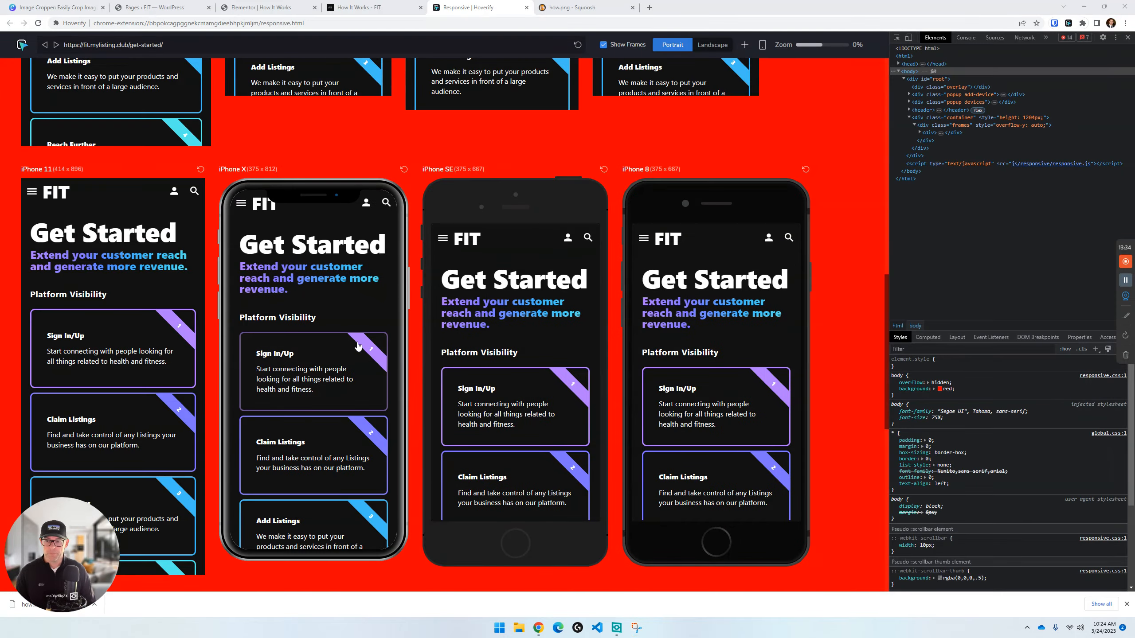
{"action": "scroll", "coordinate": [368, 365], "scroll_direction": "up", "scroll_amount": 4}
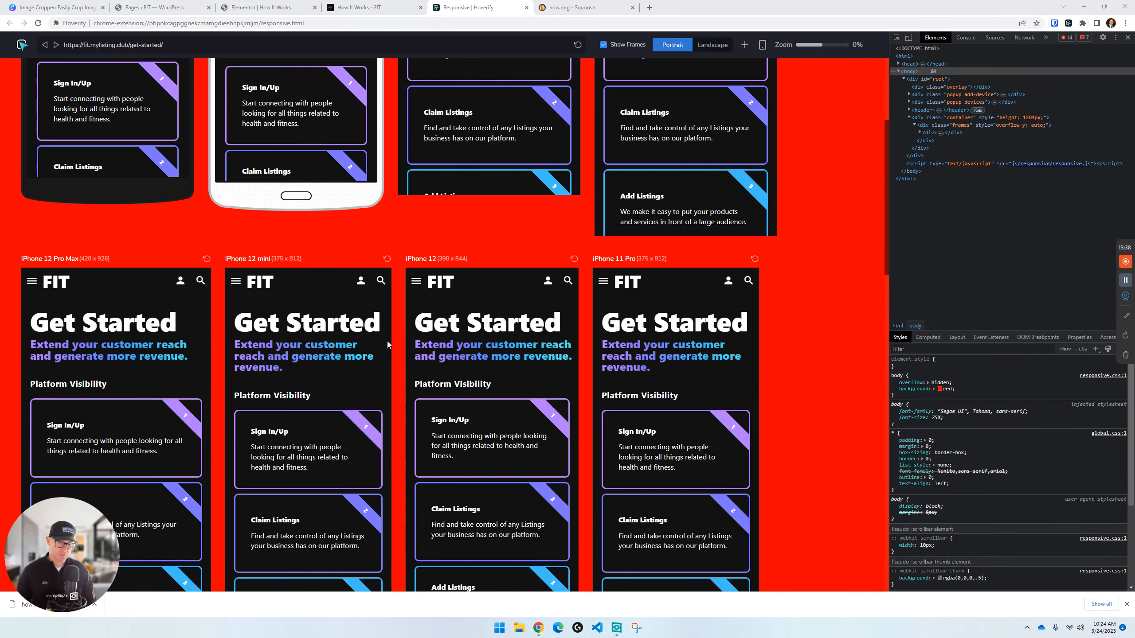
Set the body's CSS background to the dark palette color #1e1e1e and close the developer tools.
{"action": "scroll", "coordinate": [386, 344], "scroll_direction": "up", "scroll_amount": 1}
{"action": "scroll", "coordinate": [410, 349], "scroll_direction": "up", "scroll_amount": 1}
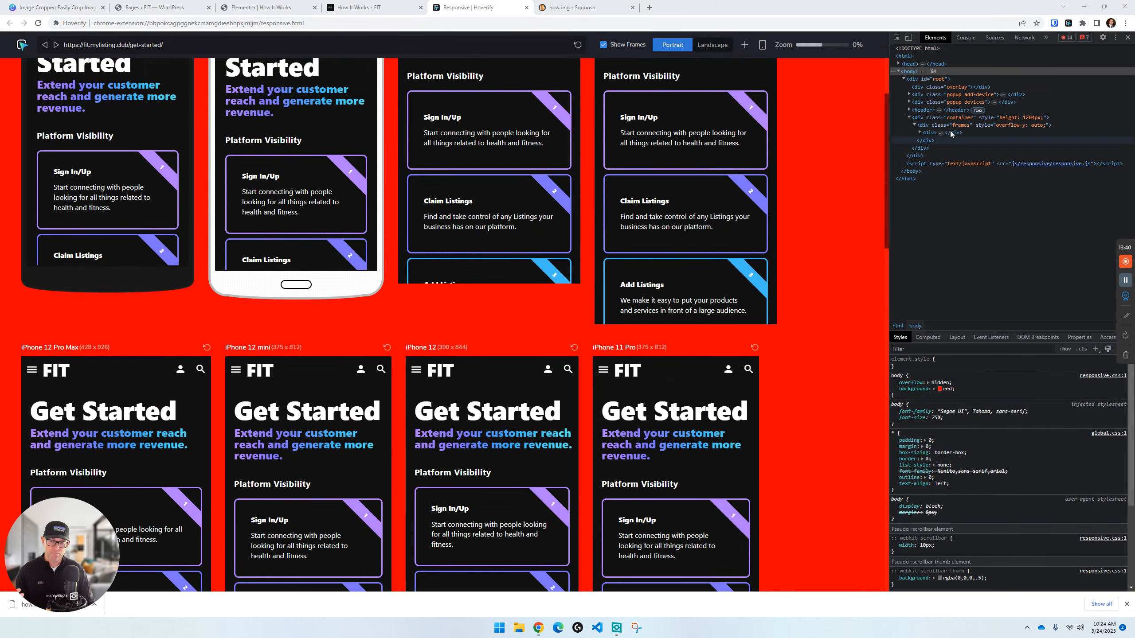
{"action": "left_click", "coordinate": [939, 388]}
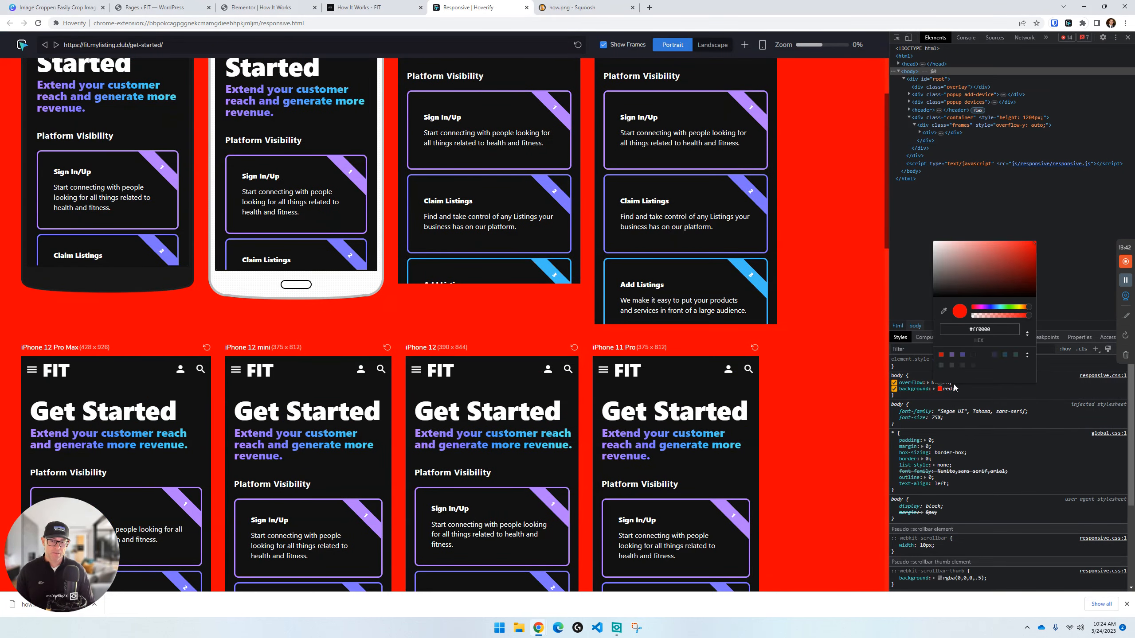
{"action": "left_click", "coordinate": [962, 376]}
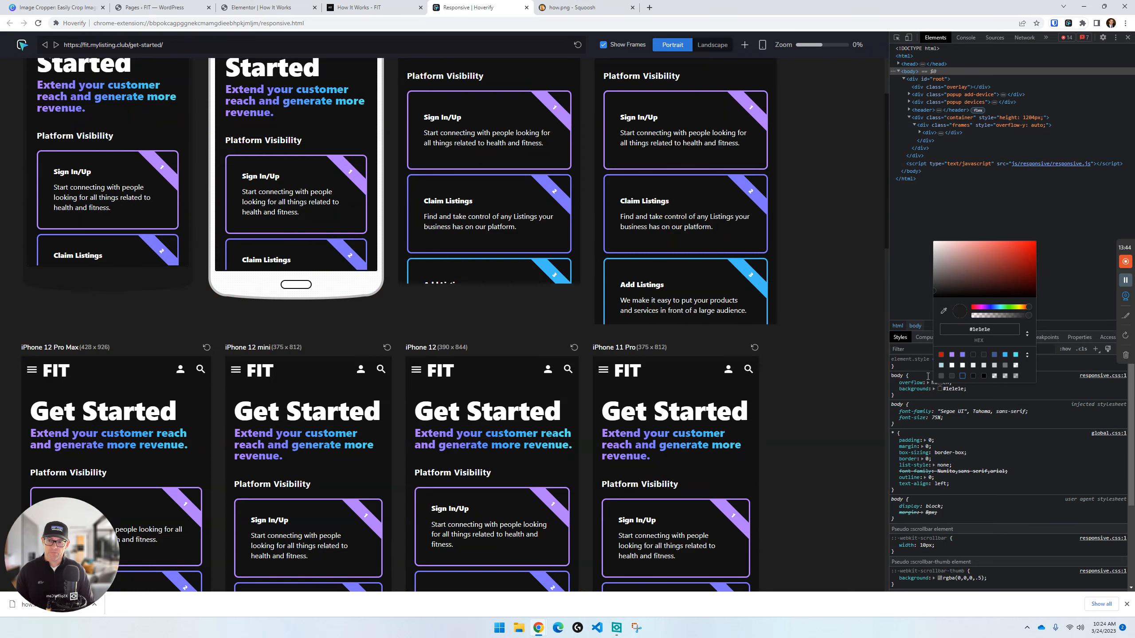
{"action": "scroll", "coordinate": [848, 405], "scroll_direction": "down", "scroll_amount": 3}
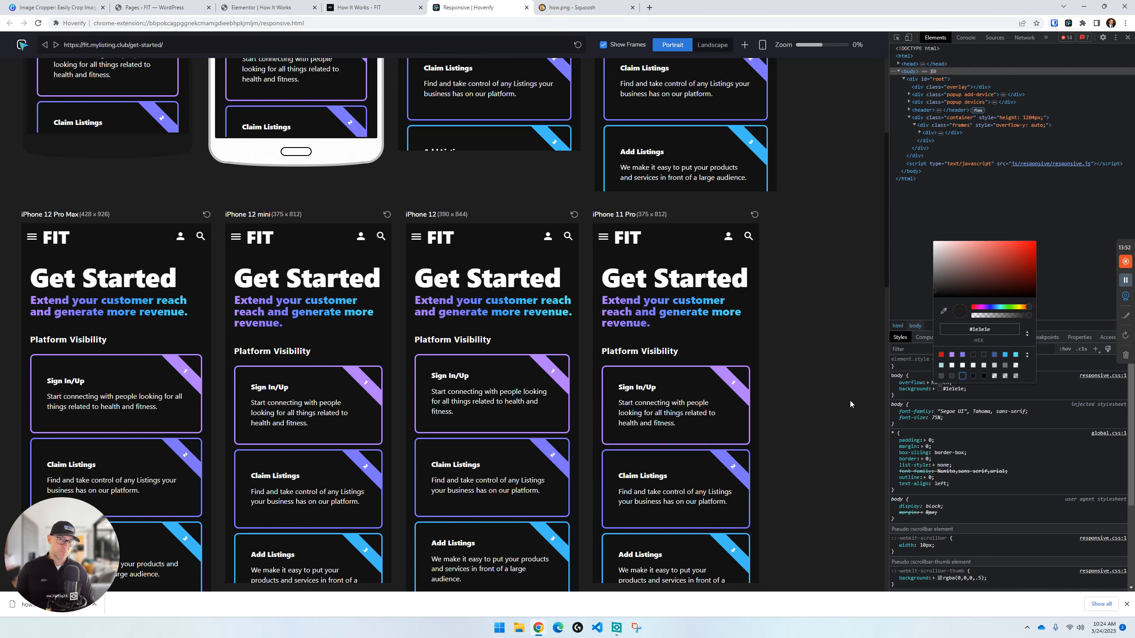
{"action": "left_click", "coordinate": [1128, 37]}
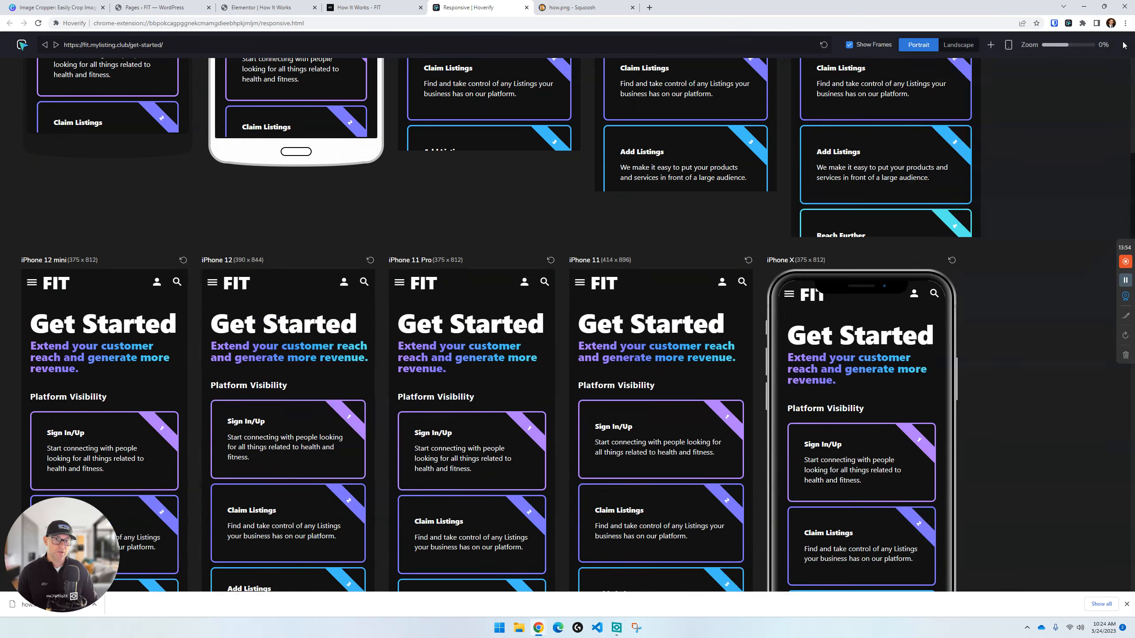
Examine the Get Started page down to its Product Store section and footer across the phone and tablet previews.
{"action": "scroll", "coordinate": [704, 187], "scroll_direction": "up", "scroll_amount": 5}
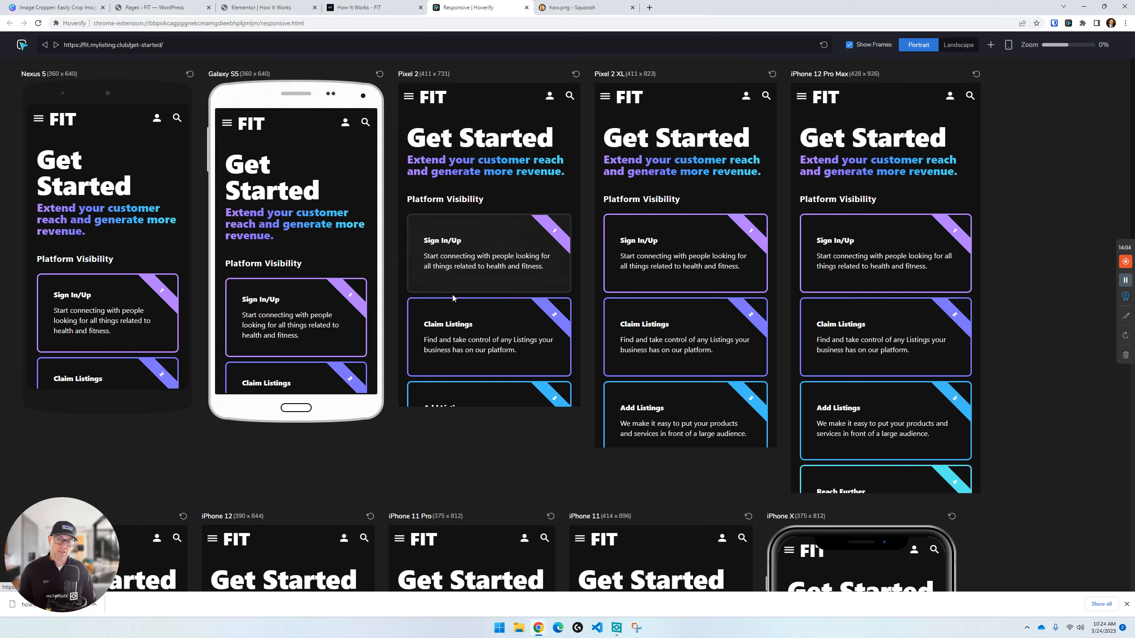
{"action": "scroll", "coordinate": [734, 321], "scroll_direction": "down", "scroll_amount": 20}
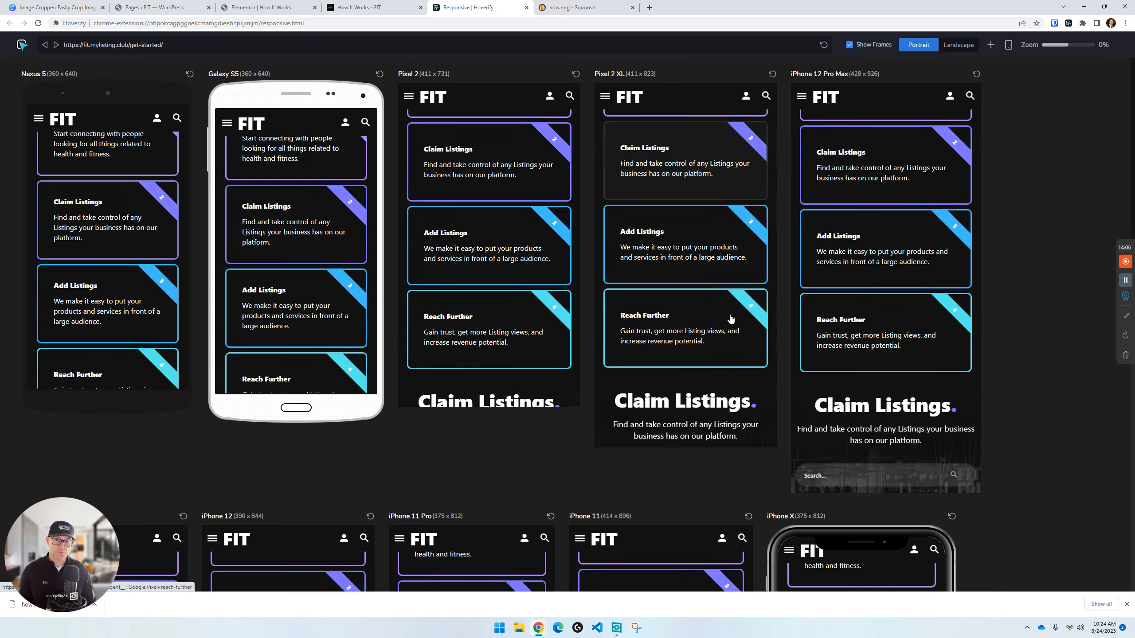
{"action": "scroll", "coordinate": [564, 479], "scroll_direction": "down", "scroll_amount": 15}
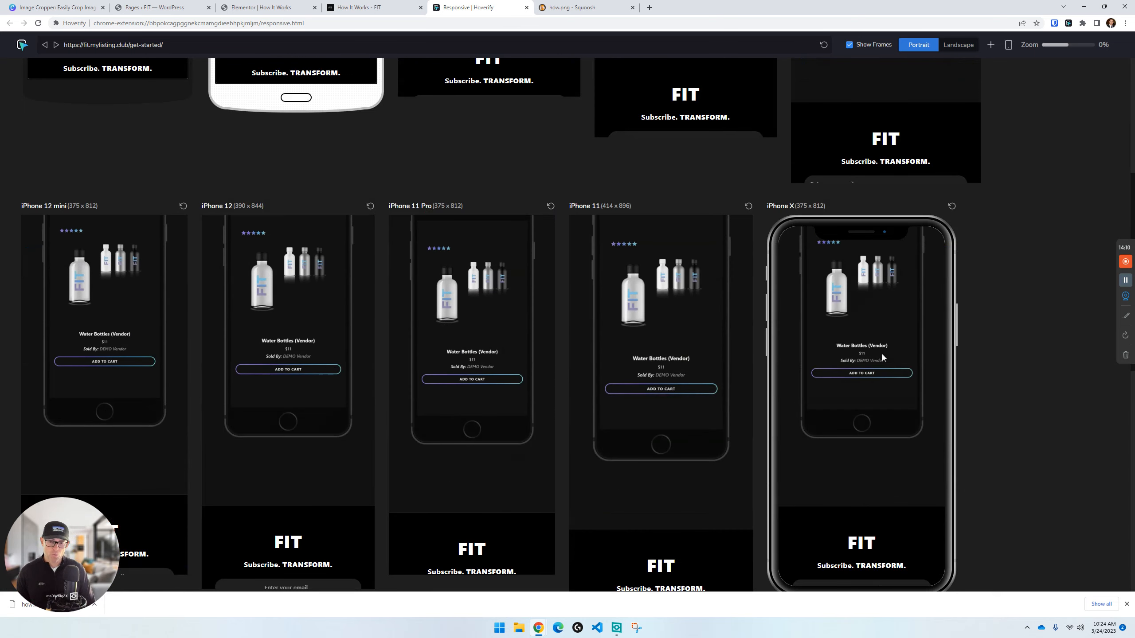
{"action": "scroll", "coordinate": [1003, 326], "scroll_direction": "down", "scroll_amount": 10}
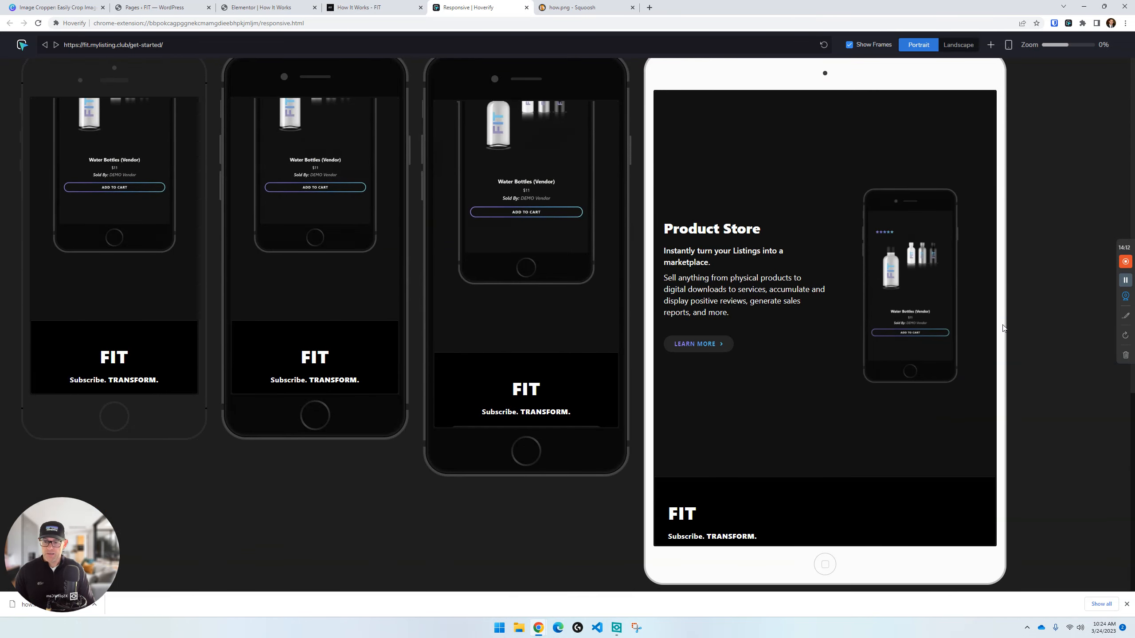
{"action": "scroll", "coordinate": [970, 347], "scroll_direction": "up", "scroll_amount": 10}
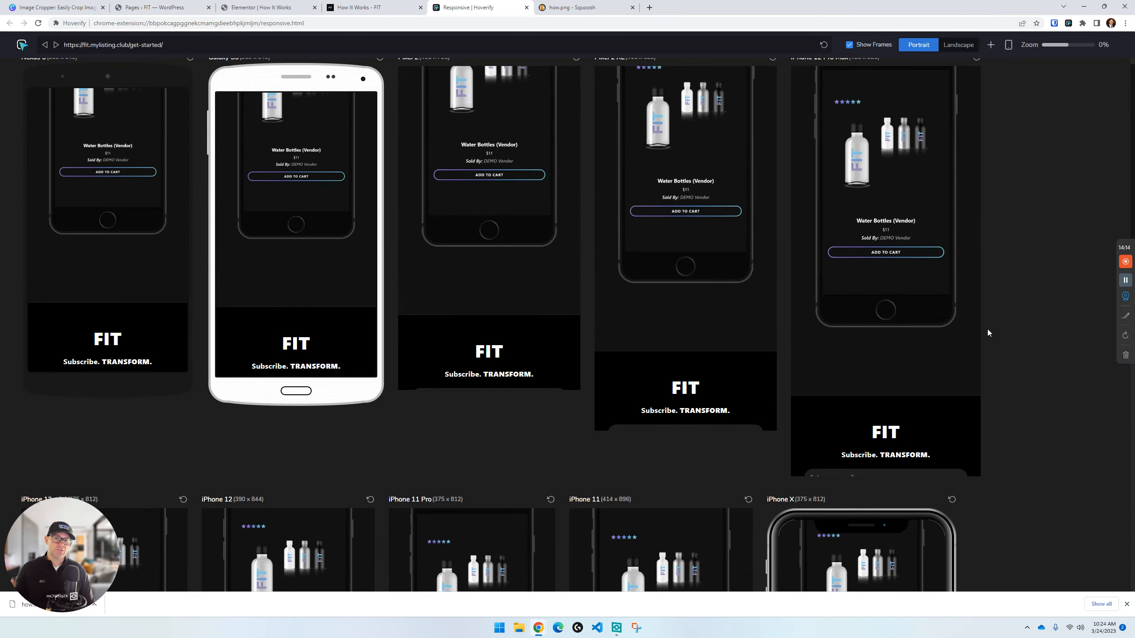